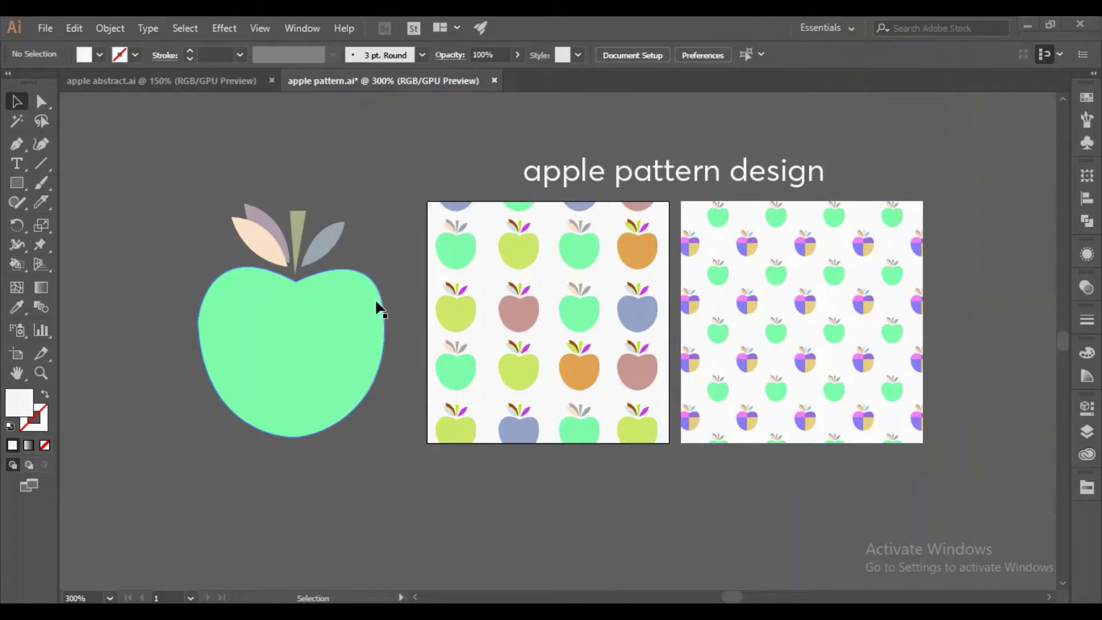
Create a new 6 x 6 in RGB document with one artboard.
{"action": "left_click", "coordinate": [46, 28]}
{"action": "left_click", "coordinate": [52, 42]}
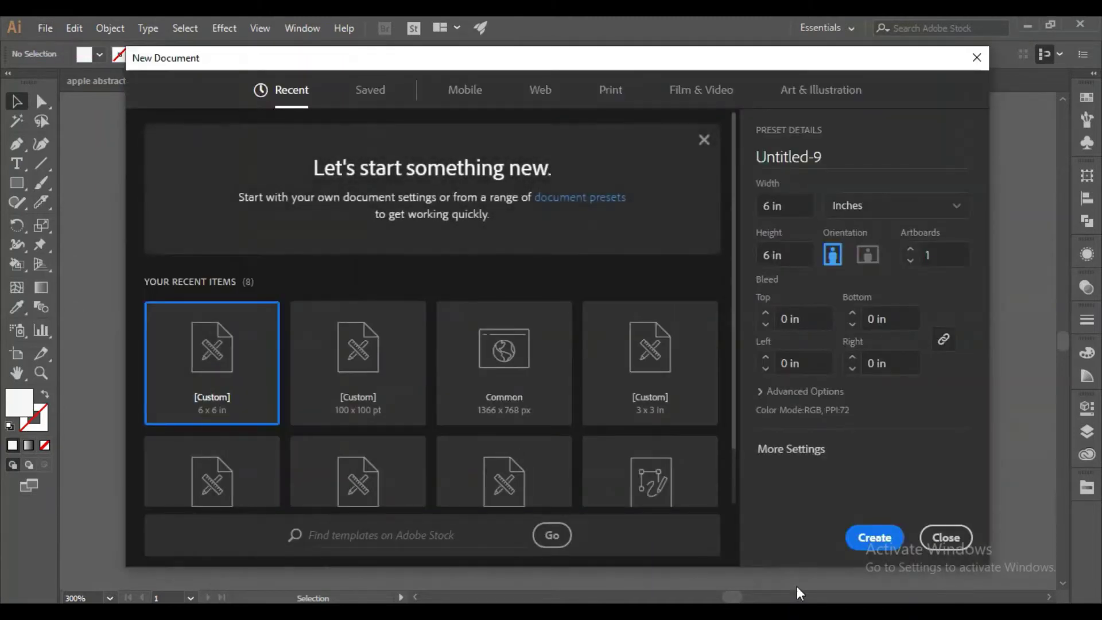
{"action": "left_click", "coordinate": [869, 545]}
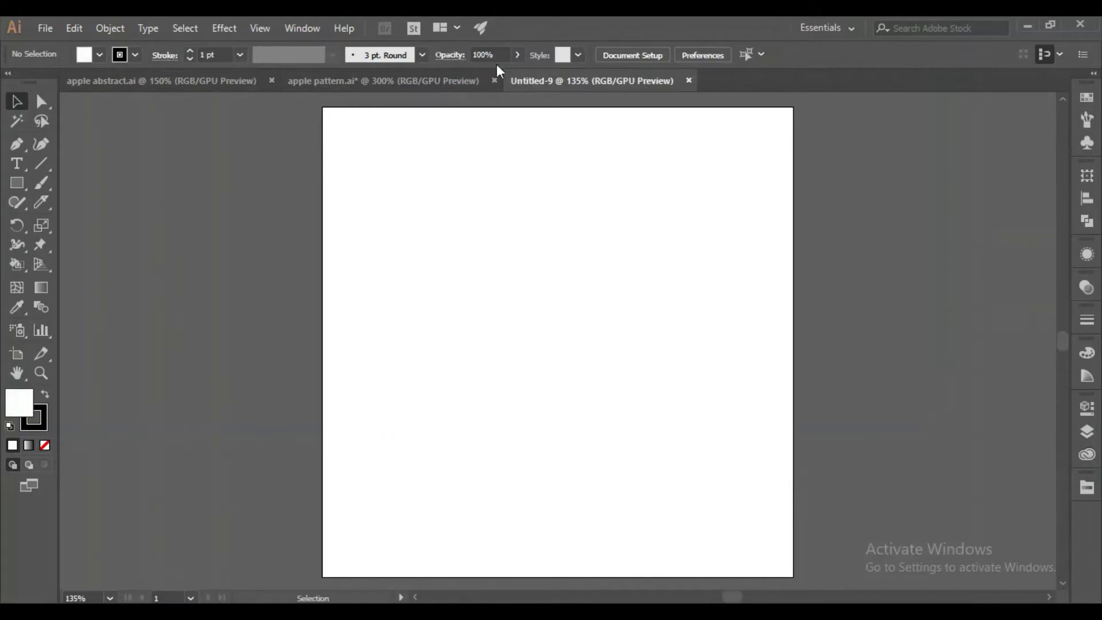
Copy the green apple from apple pattern.ai into the new document, placing it beside the artboard.
{"action": "left_click", "coordinate": [284, 83]}
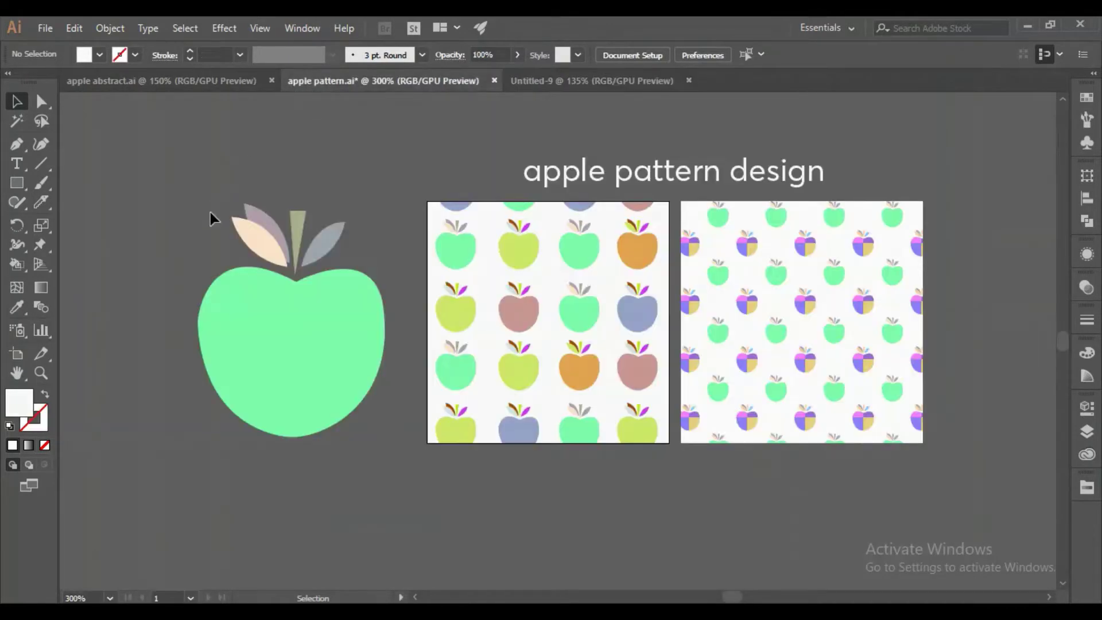
{"action": "mouse_move", "coordinate": [210, 213]}
{"action": "left_mouse_down"}
{"action": "mouse_move", "coordinate": [503, 126]}
{"action": "mouse_move", "coordinate": [522, 84]}
{"action": "mouse_move", "coordinate": [210, 229]}
{"action": "left_mouse_up"}
{"action": "left_click", "coordinate": [995, 467]}
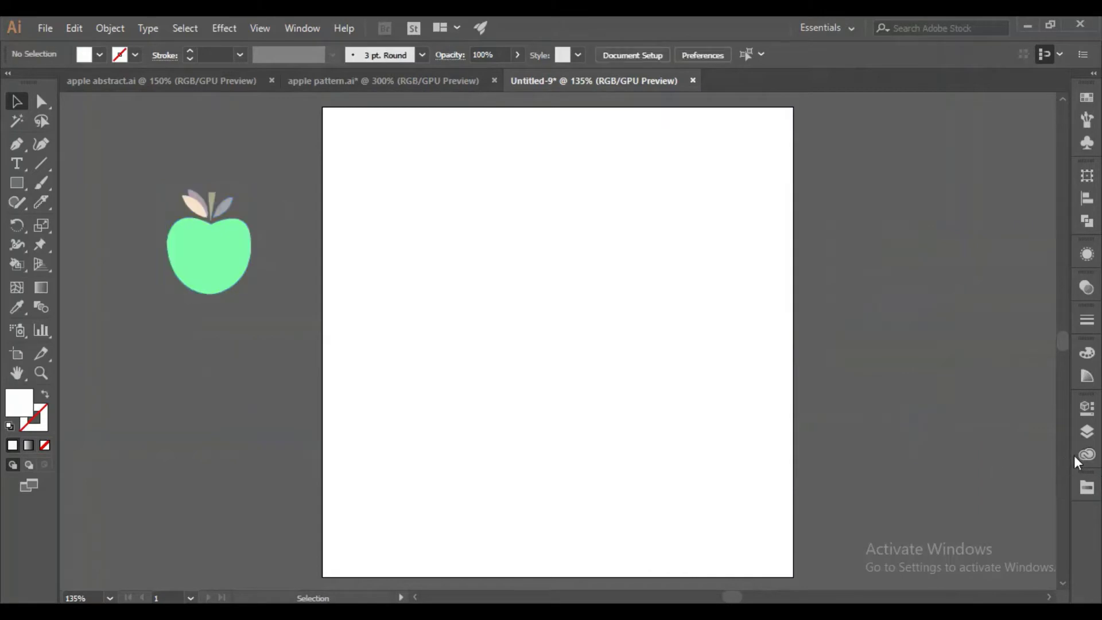
Add a new layer above the apple's layer and paste a copy of the apple in front on it.
{"action": "left_click", "coordinate": [1087, 431]}
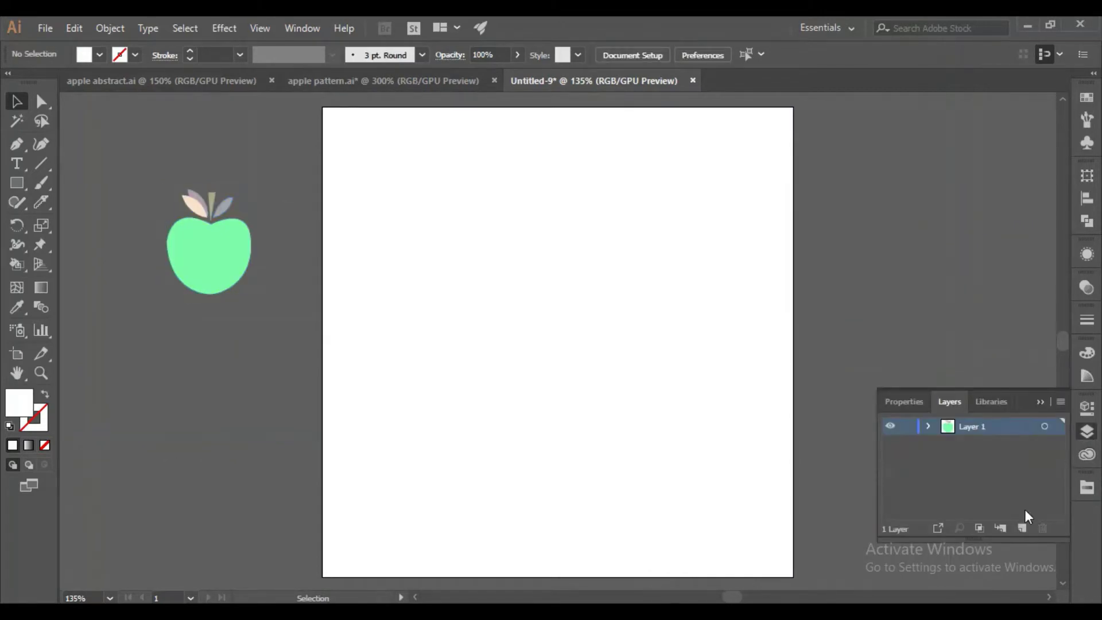
{"action": "left_click", "coordinate": [1022, 528]}
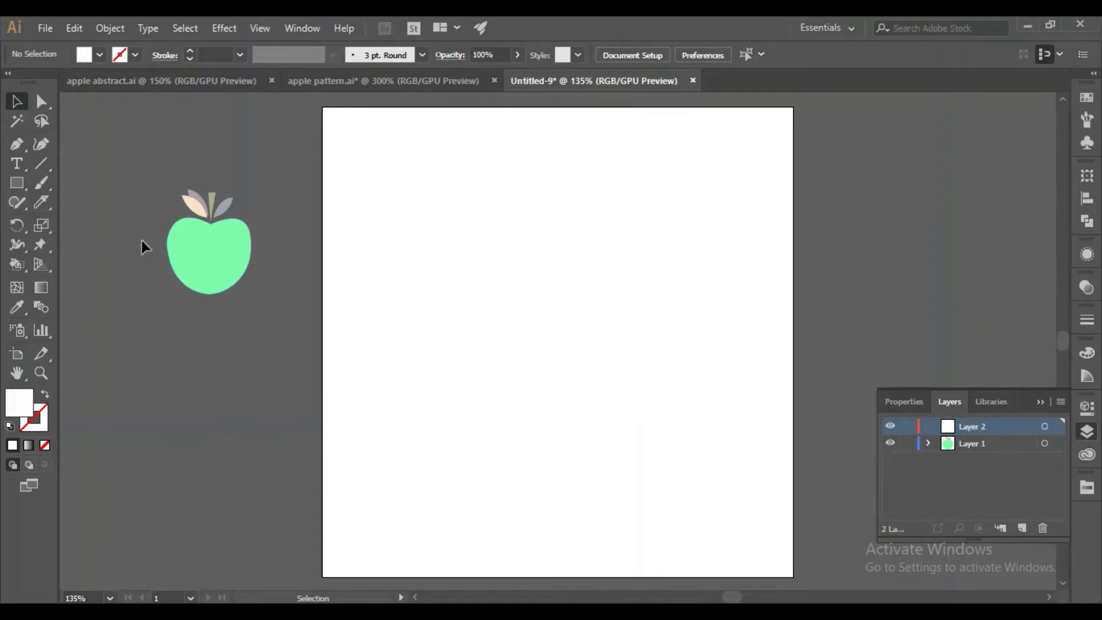
{"action": "left_click", "coordinate": [178, 254]}
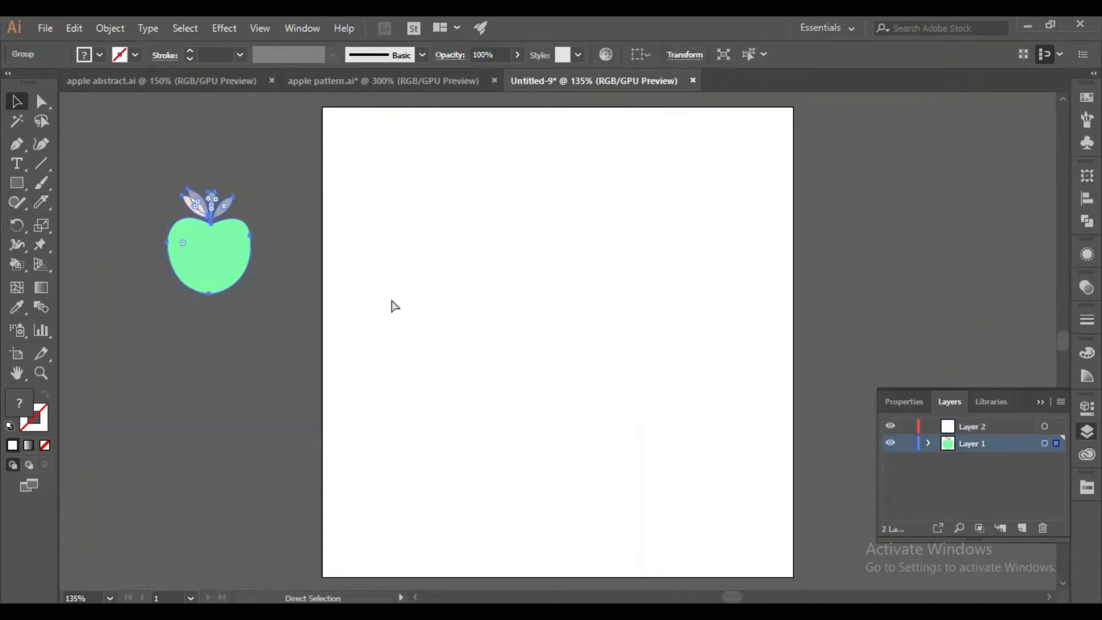
{"action": "left_click", "coordinate": [983, 430]}
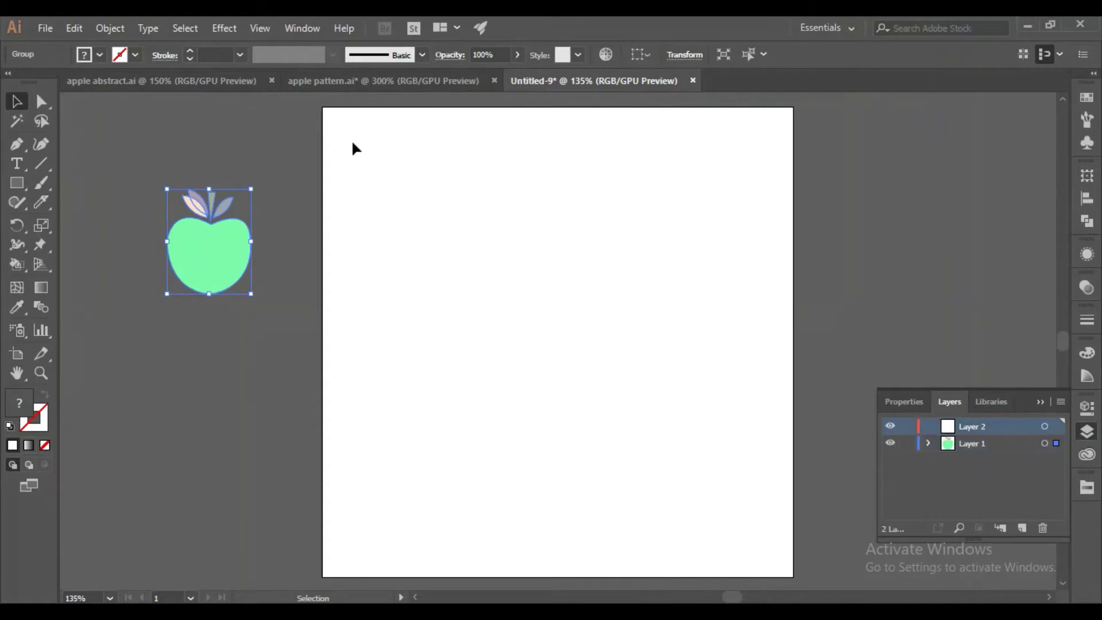
{"action": "left_click", "coordinate": [394, 208]}
{"action": "key", "text": "ctrl+f"}
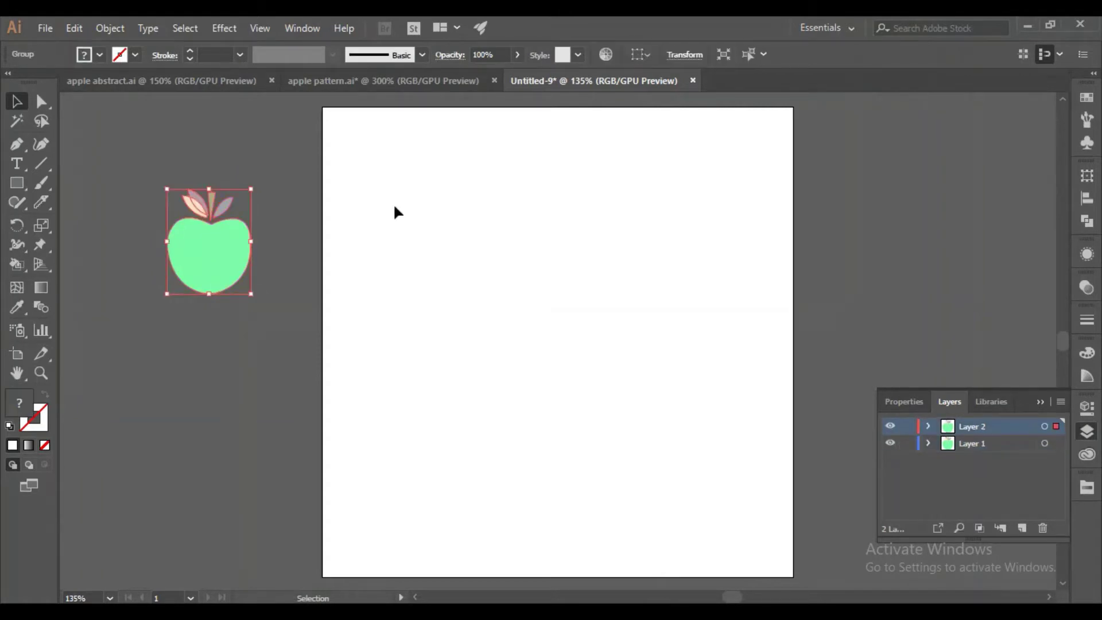
Move the copied apple onto the upper-left area of the artboard.
{"action": "left_click_drag", "start_coordinate": [223, 250], "coordinate": [420, 224]}
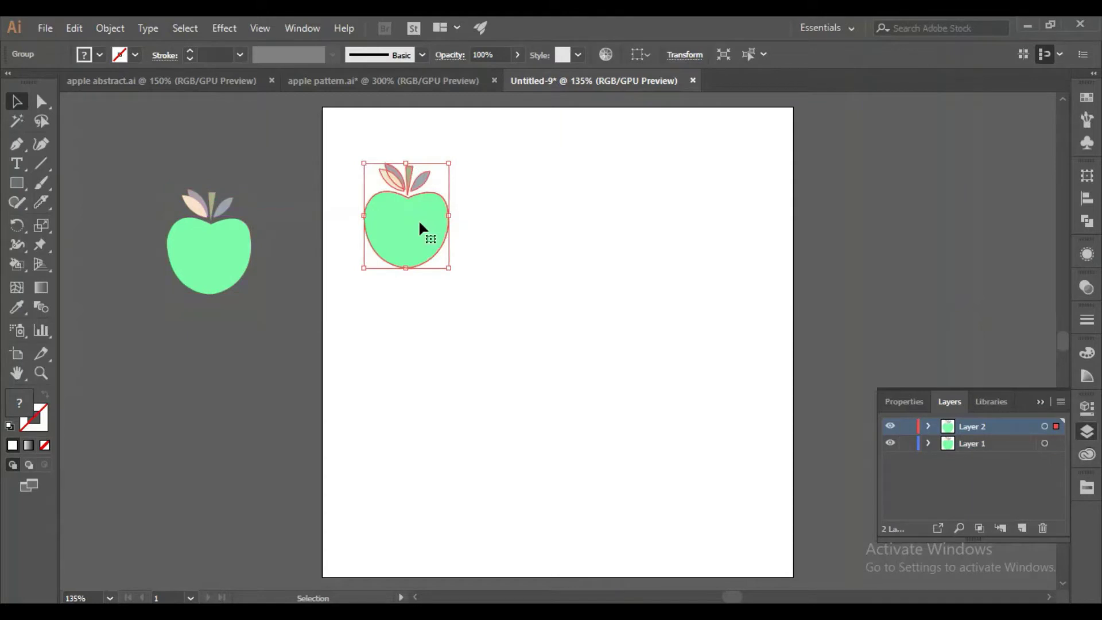
{"action": "left_click", "coordinate": [271, 162]}
{"action": "left_click", "coordinate": [431, 259]}
Duplicate the artboard apple in place and nudge the duplicate slightly to the right and down.
{"action": "key", "text": "a"}
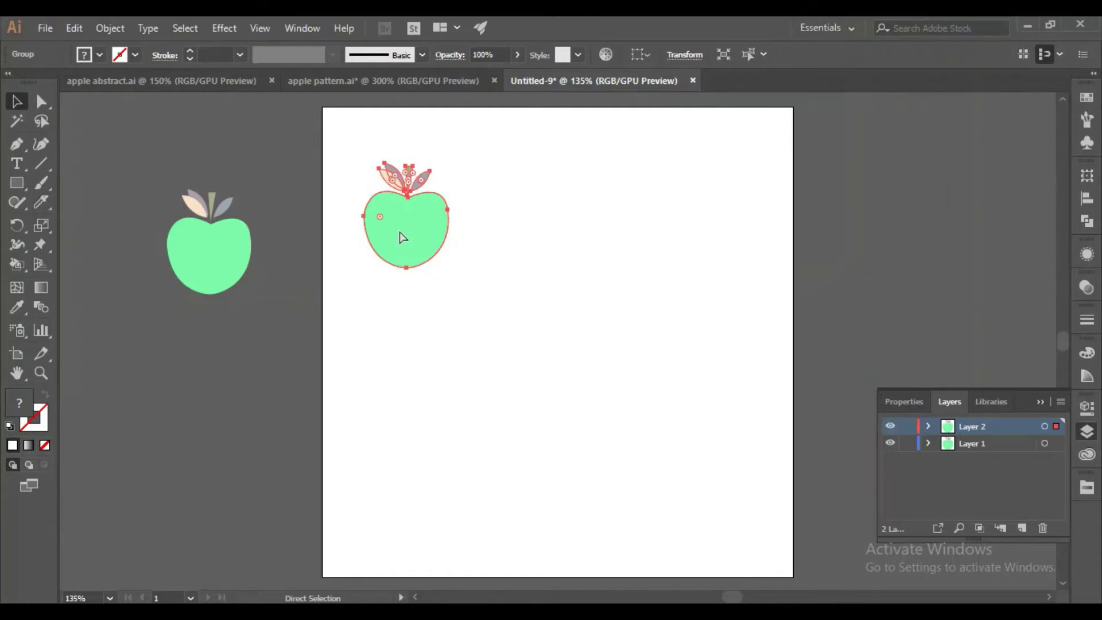
{"action": "key", "text": "v"}
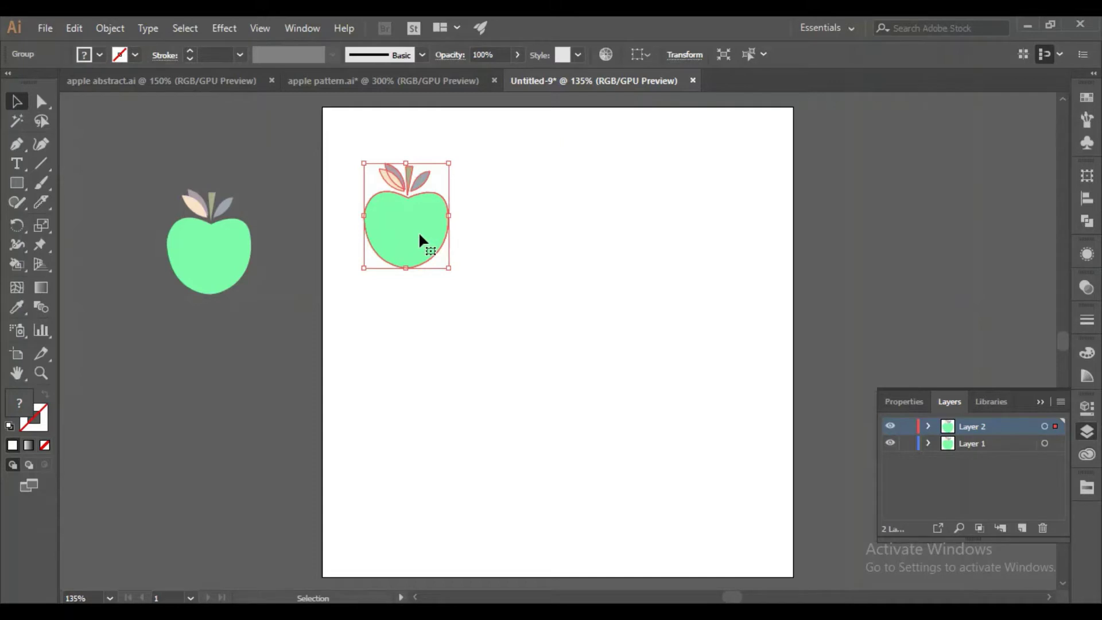
{"action": "key", "text": "Right"}
{"action": "key", "text": "Right"}
{"action": "key", "text": "Right"}
{"action": "key", "text": "Right"}
{"action": "key", "text": "Right"}
{"action": "key", "text": "Down"}
{"action": "key", "text": "Down"}
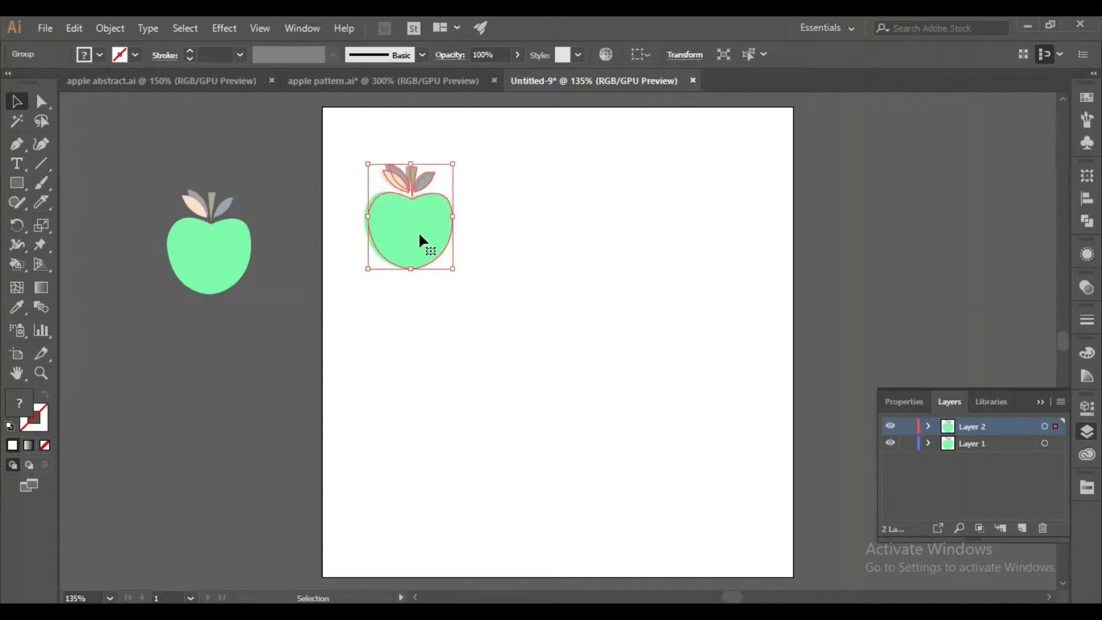
{"action": "key", "text": "Right"}
{"action": "key", "text": "Right"}
{"action": "key", "text": "Right"}
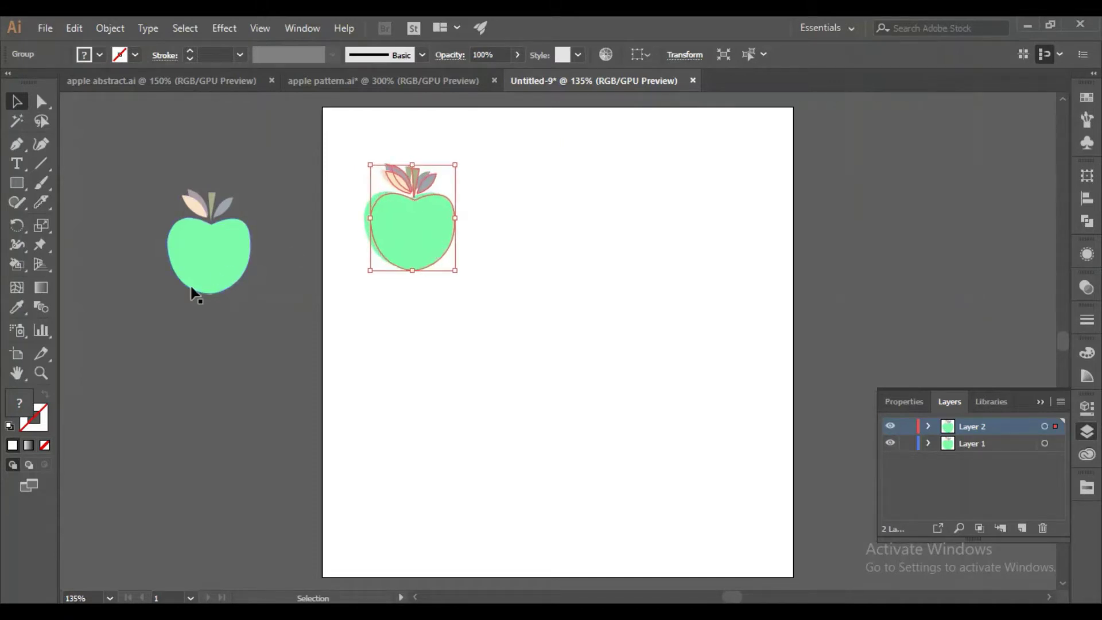
Fill the offset apple duplicate with pale green CDF9DB.
{"action": "double_click", "coordinate": [16, 393]}
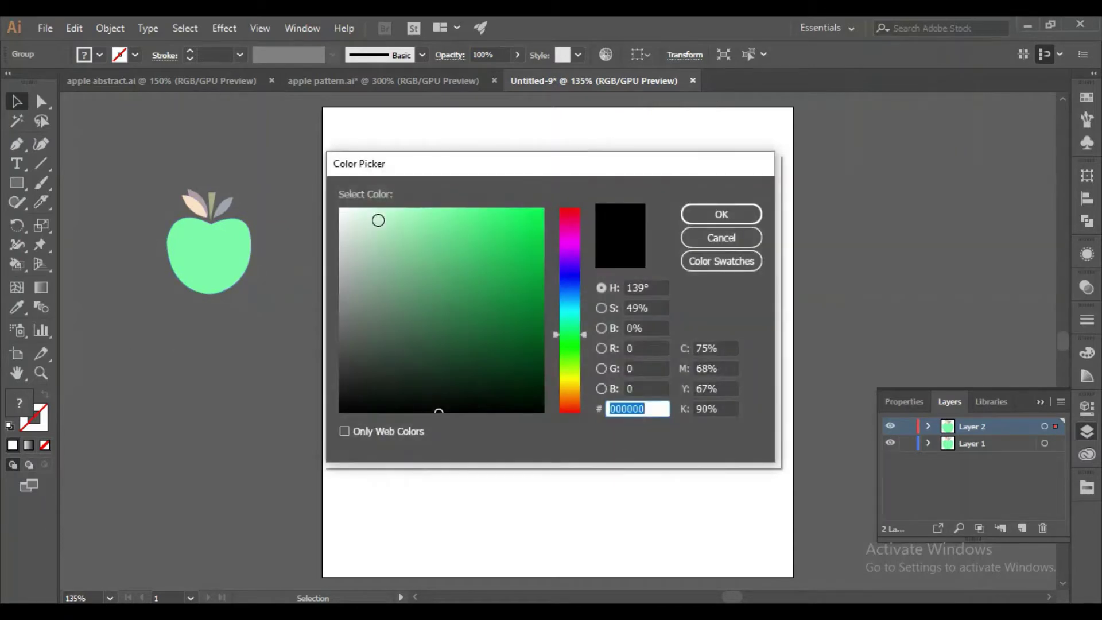
{"action": "left_click", "coordinate": [376, 211]}
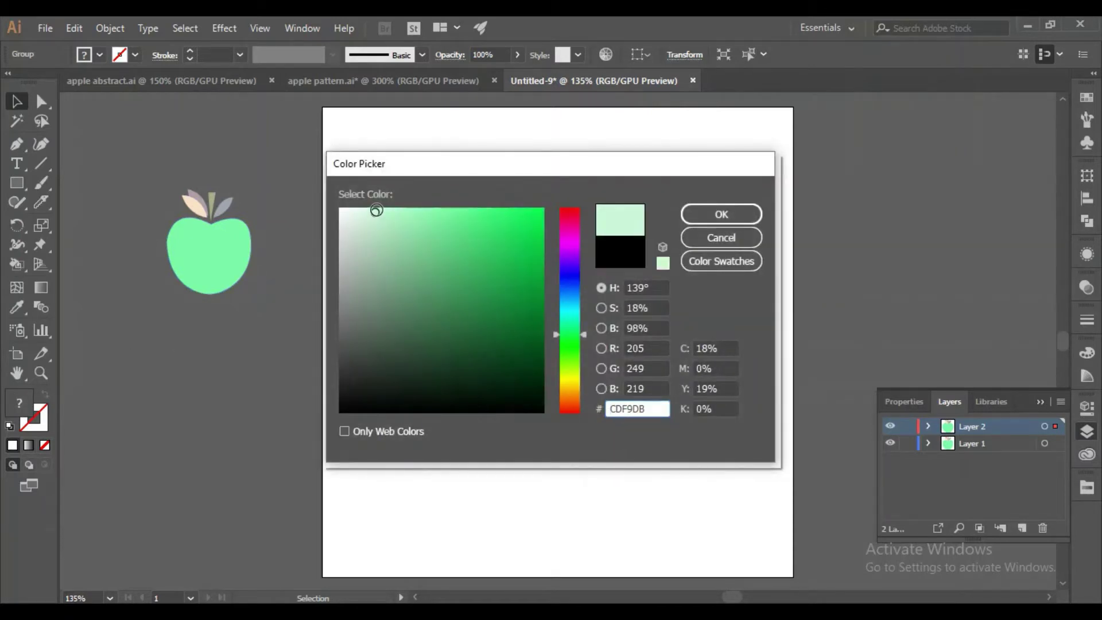
{"action": "left_click", "coordinate": [697, 216]}
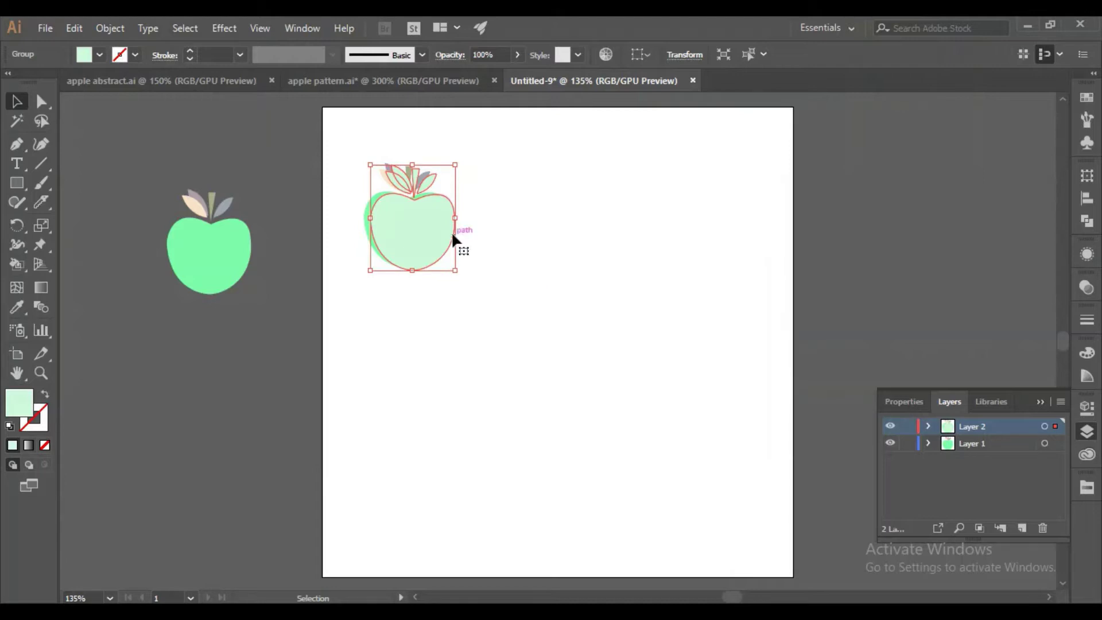
Send the pale green apple to the back so it forms a shadow behind the original.
{"action": "right_click", "coordinate": [430, 224]}
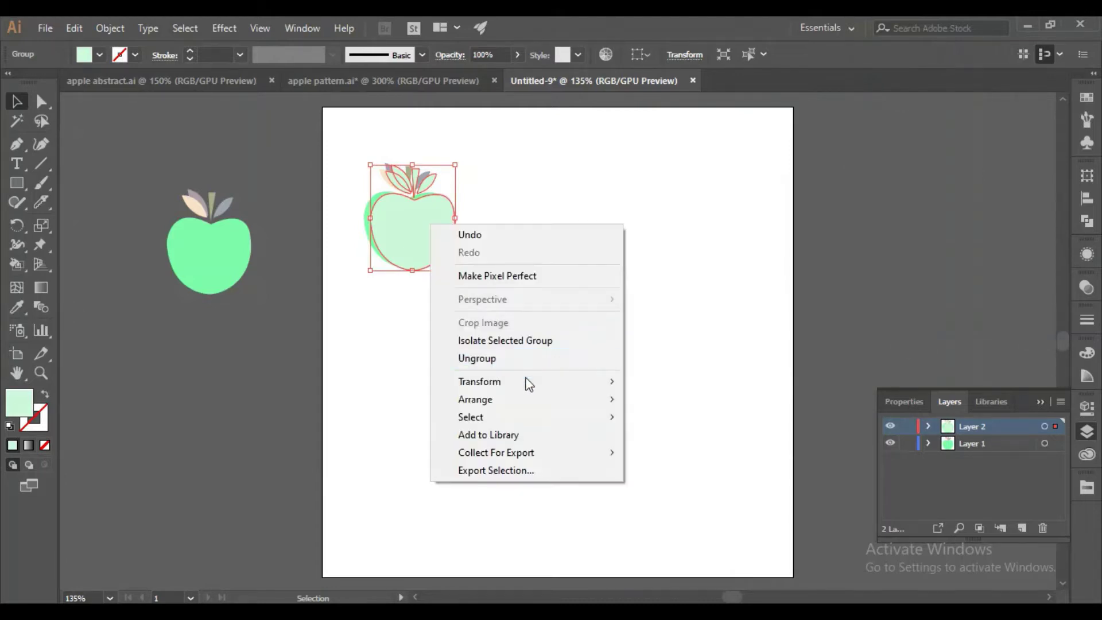
{"action": "mouse_move", "coordinate": [529, 394]}
{"action": "left_click", "coordinate": [666, 454]}
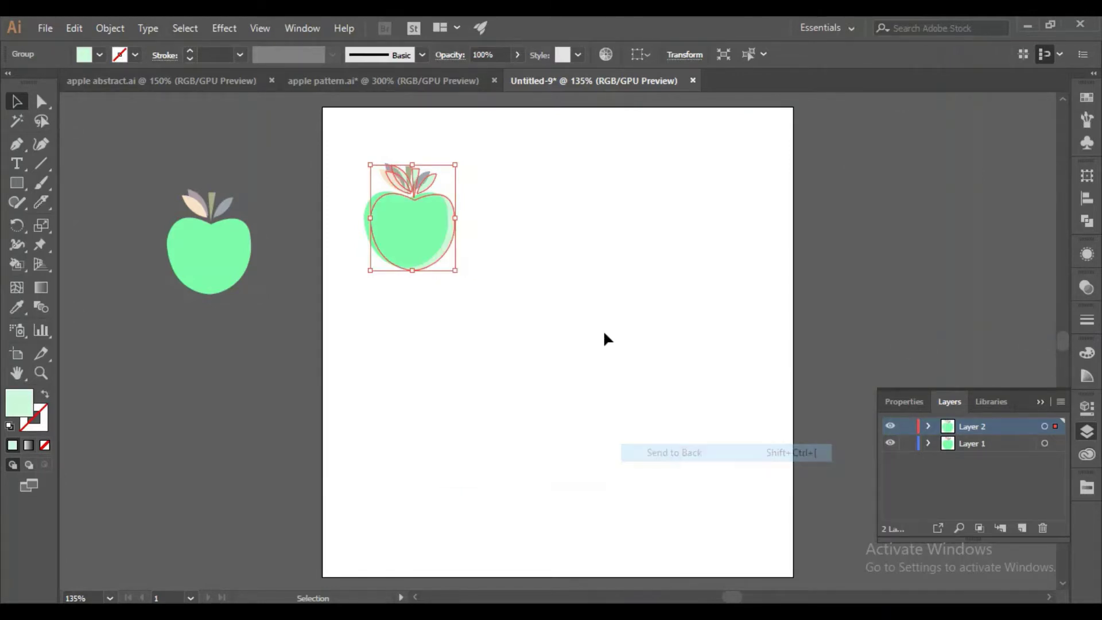
{"action": "left_click", "coordinate": [576, 308]}
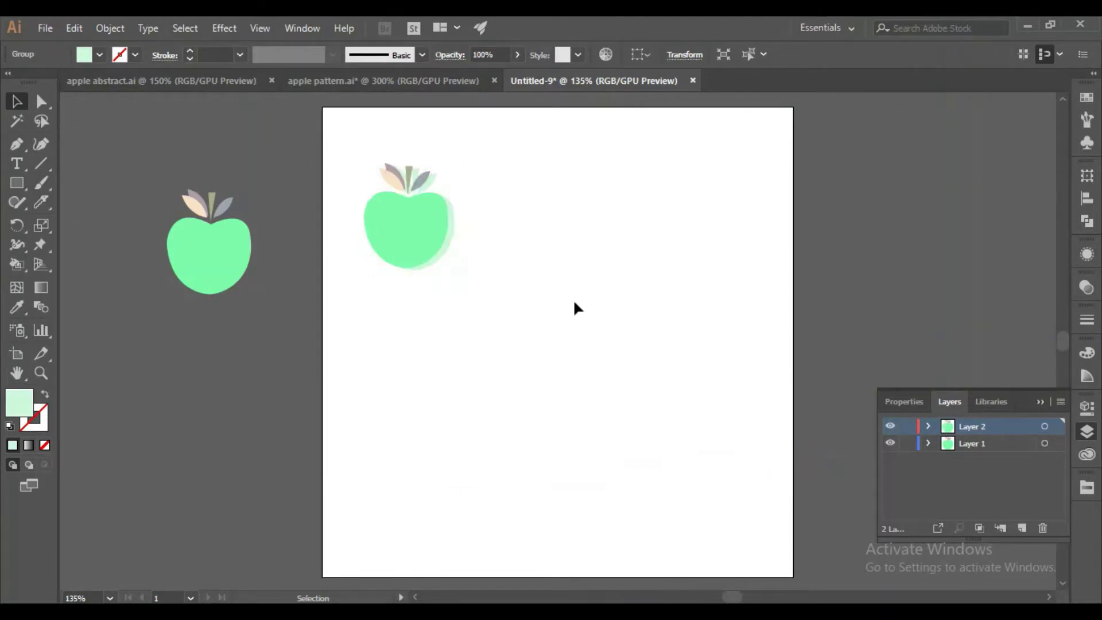
Nudge the pale shadow apple slightly further right and down from the green apple.
{"action": "left_click", "coordinate": [455, 221]}
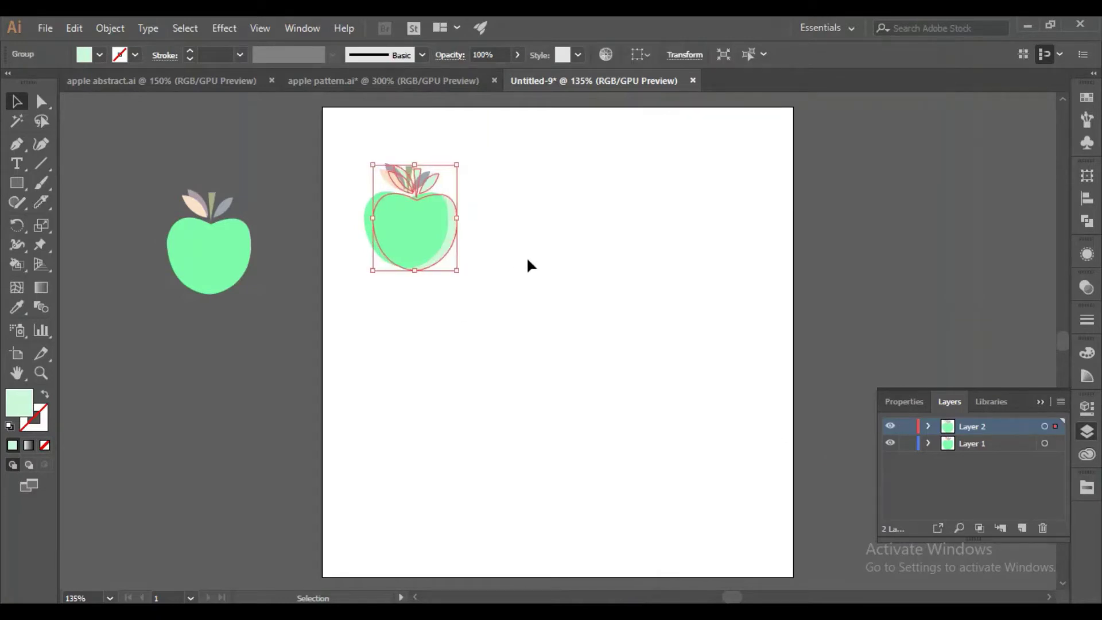
{"action": "key", "text": "Down"}
{"action": "key", "text": "Down"}
{"action": "key", "text": "Down"}
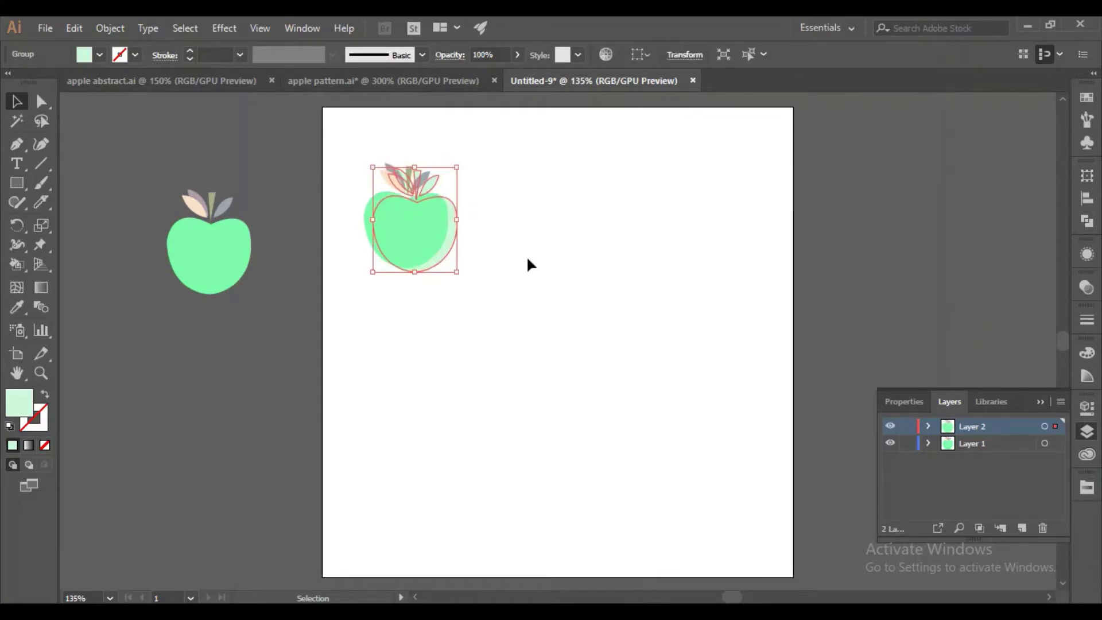
{"action": "left_click", "coordinate": [521, 280]}
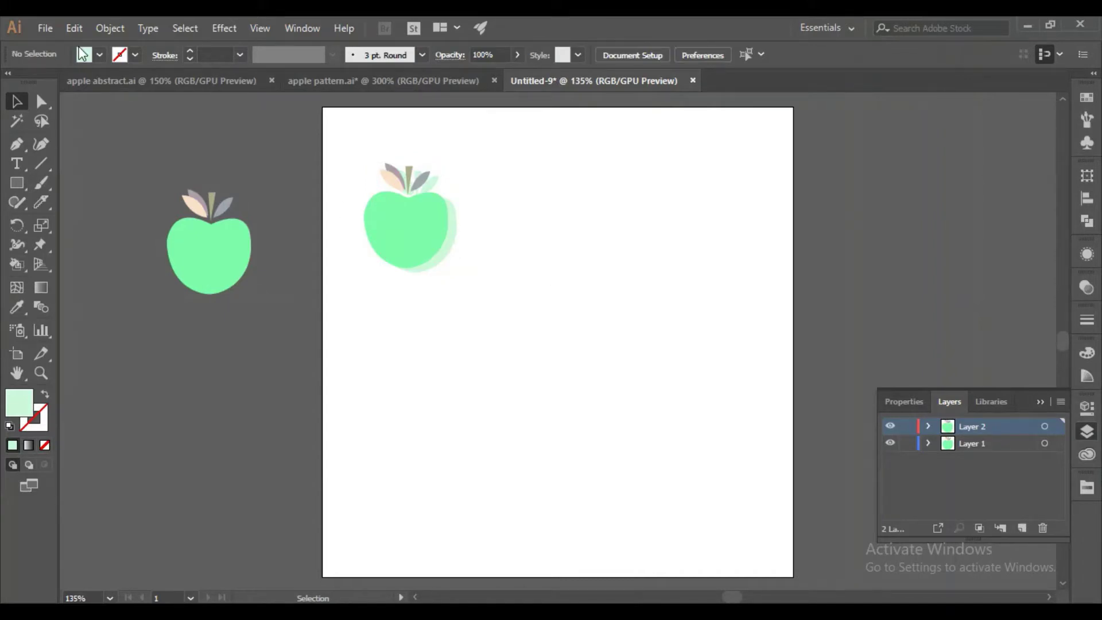
Group the green apple on the artboard with its pale shadow.
{"action": "left_click", "coordinate": [435, 261]}
{"action": "left_click", "coordinate": [280, 162]}
{"action": "left_click_drag", "start_coordinate": [290, 158], "coordinate": [474, 297]}
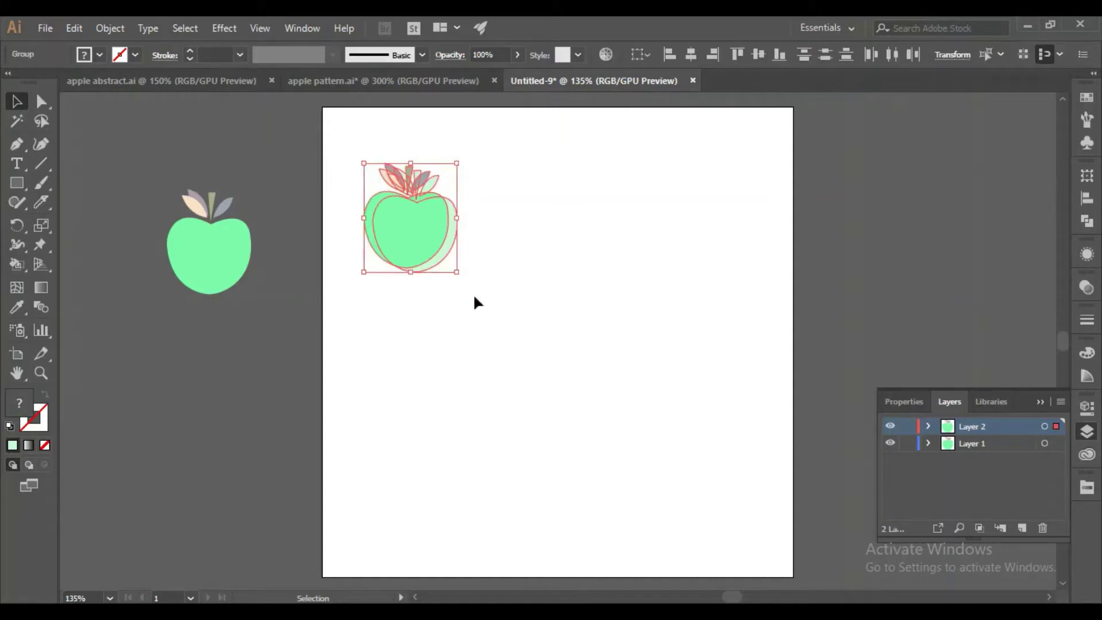
{"action": "key", "text": "ctrl+g"}
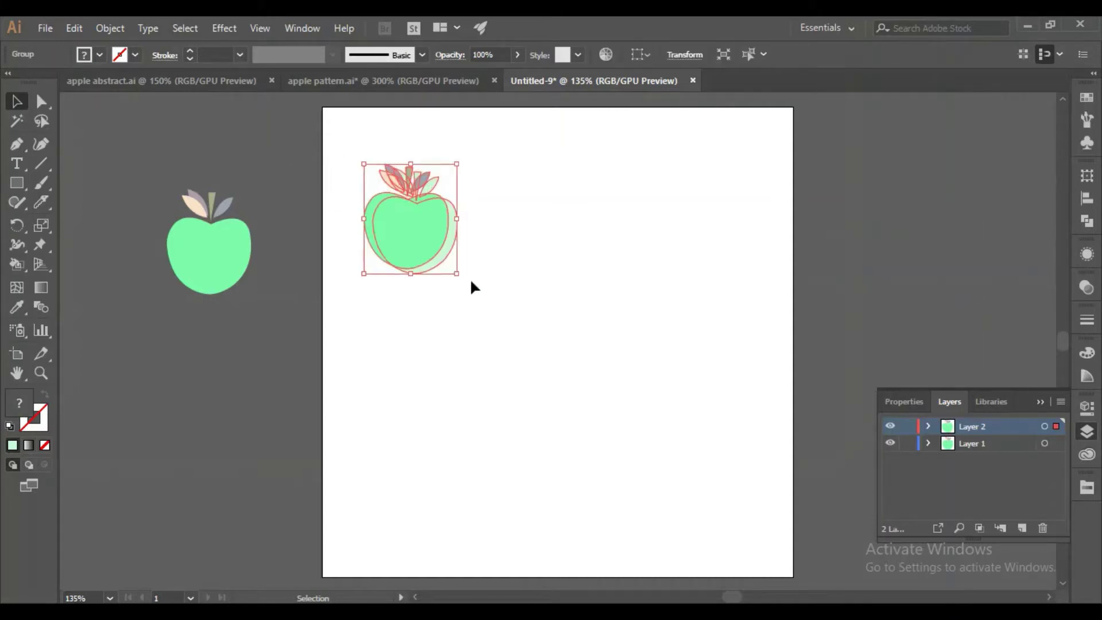
Nudge the grouped apple slightly down on the artboard and fine-tune its horizontal position.
{"action": "key", "text": "Right"}
{"action": "key", "text": "Right"}
{"action": "key", "text": "Right"}
{"action": "key", "text": "Right"}
{"action": "key", "text": "Down"}
{"action": "key", "text": "Down"}
{"action": "key", "text": "Down"}
{"action": "key", "text": "Down"}
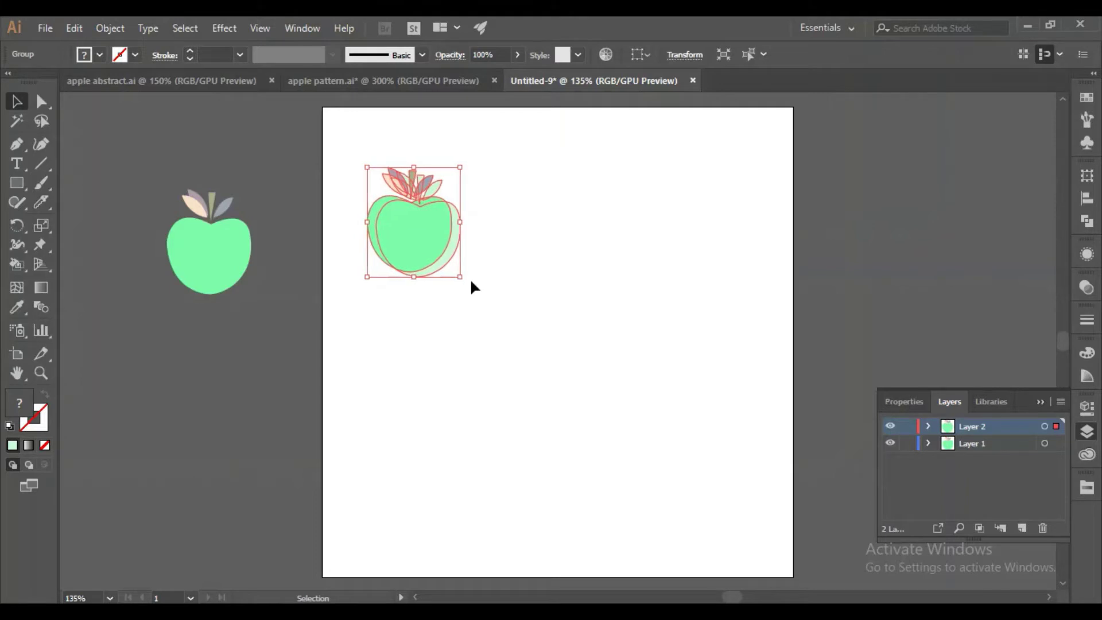
{"action": "key", "text": "Down"}
{"action": "key", "text": "Down"}
{"action": "key", "text": "Down"}
{"action": "key", "text": "Down"}
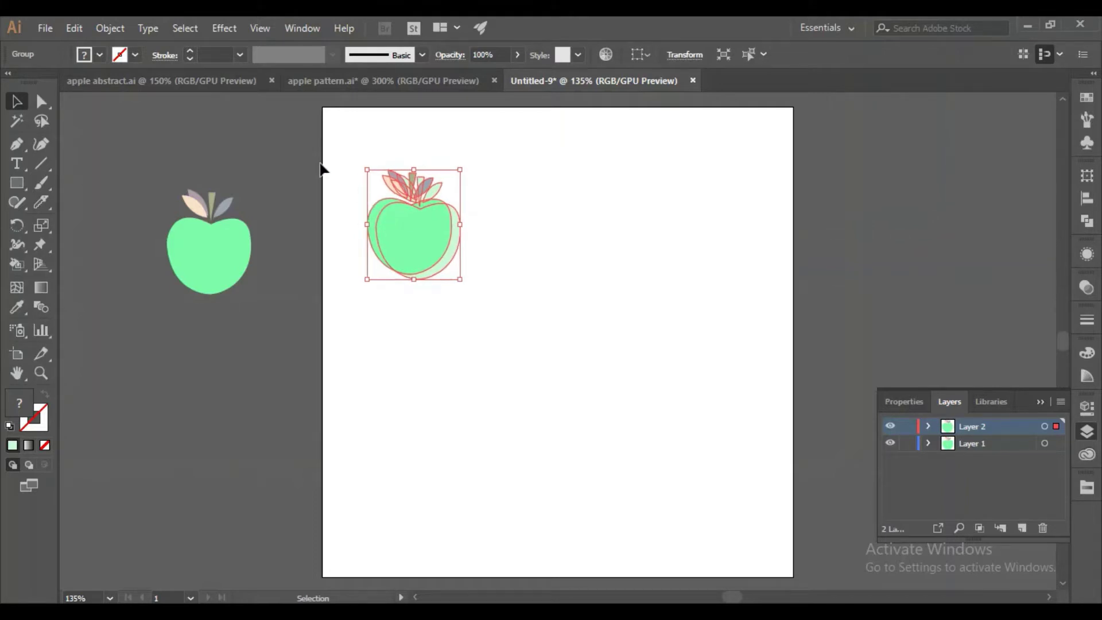
{"action": "key", "text": "Left"}
{"action": "key", "text": "Left"}
{"action": "key", "text": "Left"}
{"action": "key", "text": "Left"}
{"action": "left_click", "coordinate": [243, 136]}
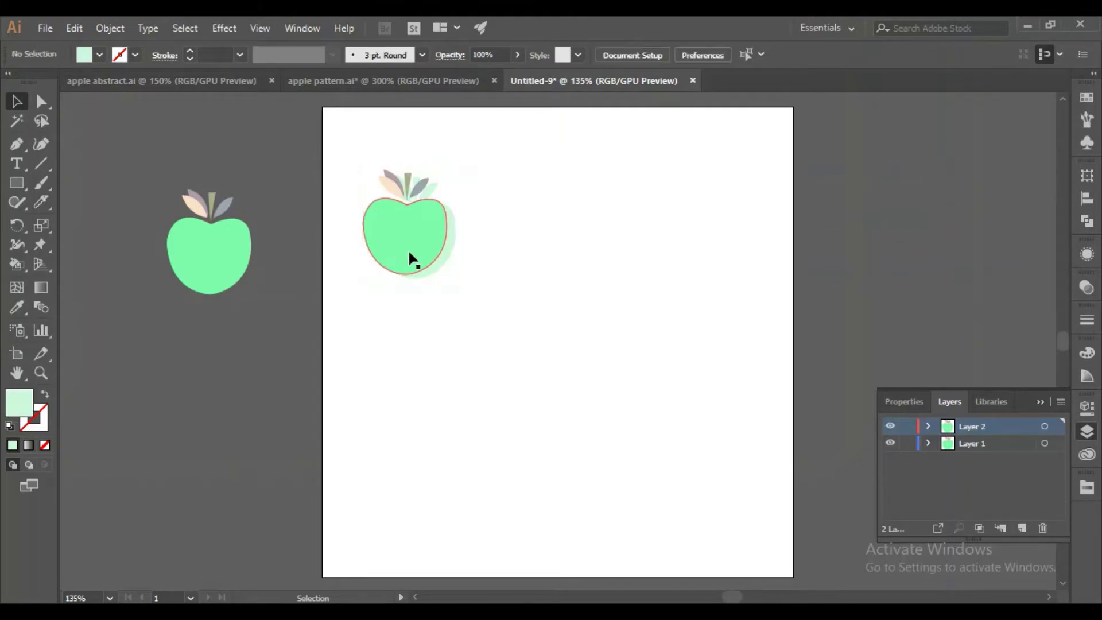
Duplicate the grouped apple twice to the right at intervals of about 1.4 in to form a row of three.
{"action": "left_click_drag", "start_coordinate": [408, 253], "coordinate": [517, 253]}
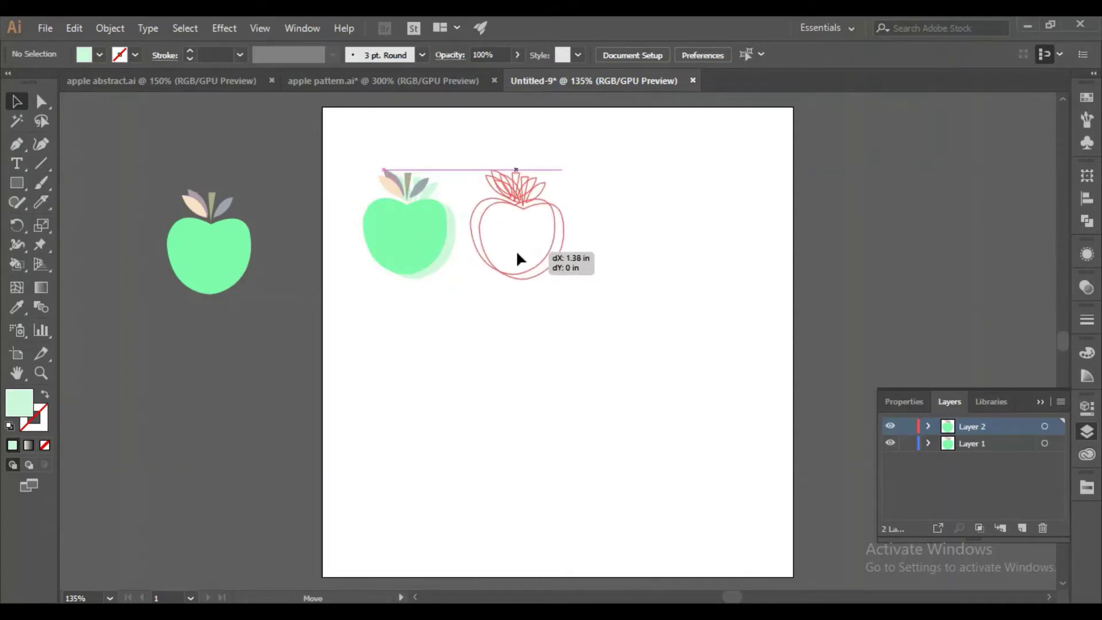
{"action": "left_click_drag", "start_coordinate": [517, 253], "coordinate": [521, 253]}
{"action": "key", "text": "alt"}
{"action": "left_click_drag", "start_coordinate": [548, 262], "coordinate": [633, 255]}
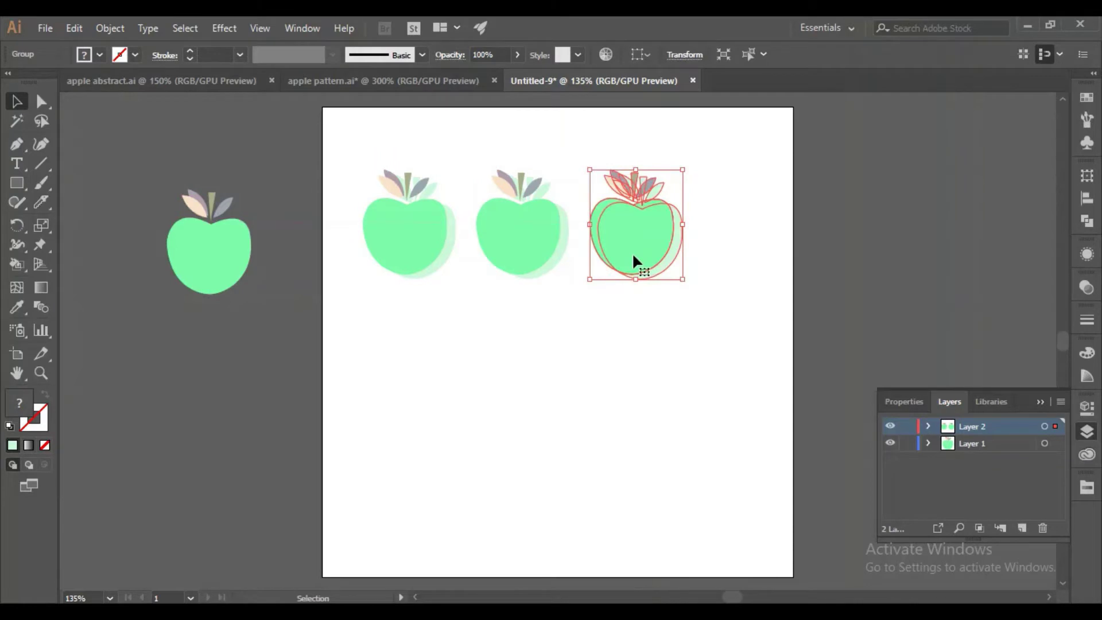
Shift the first and second apples in the row left toward the artboard's left edge.
{"action": "left_click", "coordinate": [411, 225]}
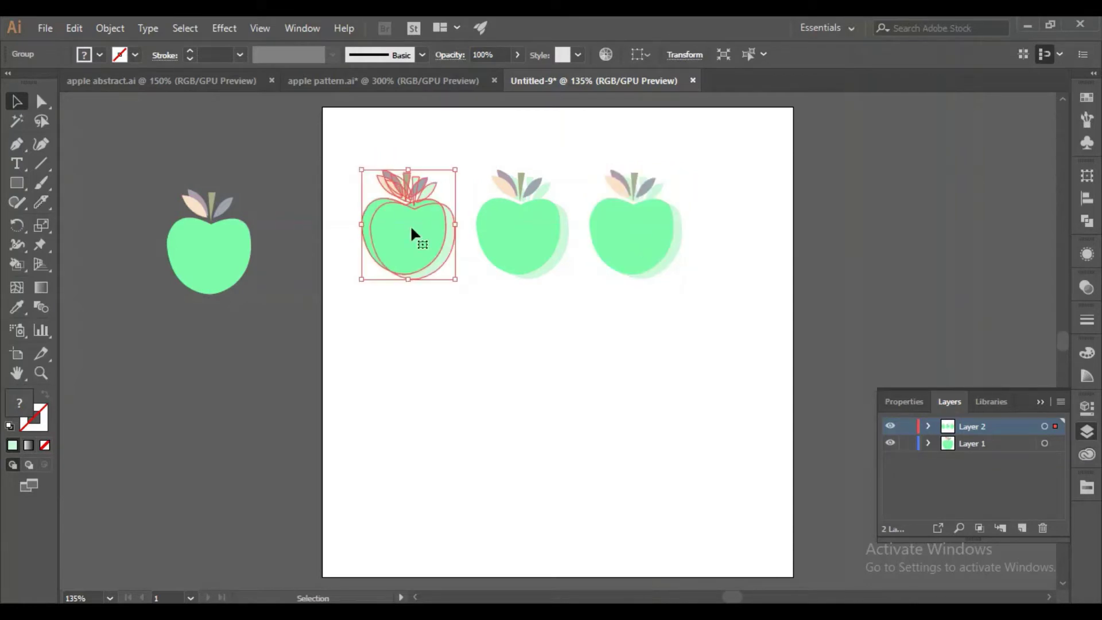
{"action": "key", "text": "shift+Left"}
{"action": "key", "text": "shift+Left"}
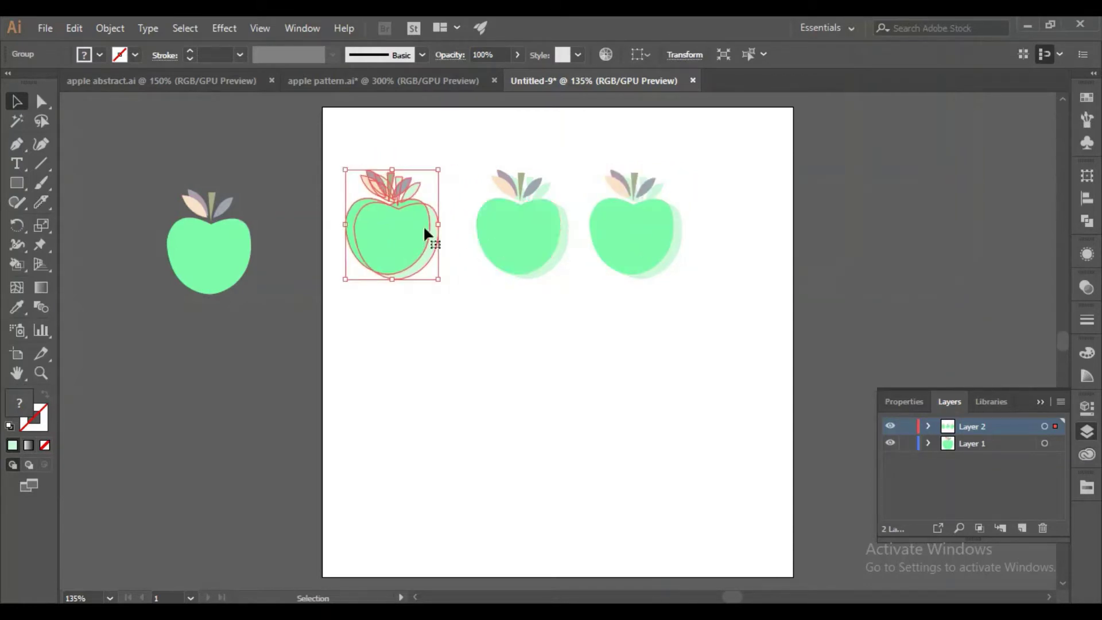
{"action": "left_click", "coordinate": [505, 240]}
{"action": "key", "text": "shift+Left"}
{"action": "key", "text": "shift+Left"}
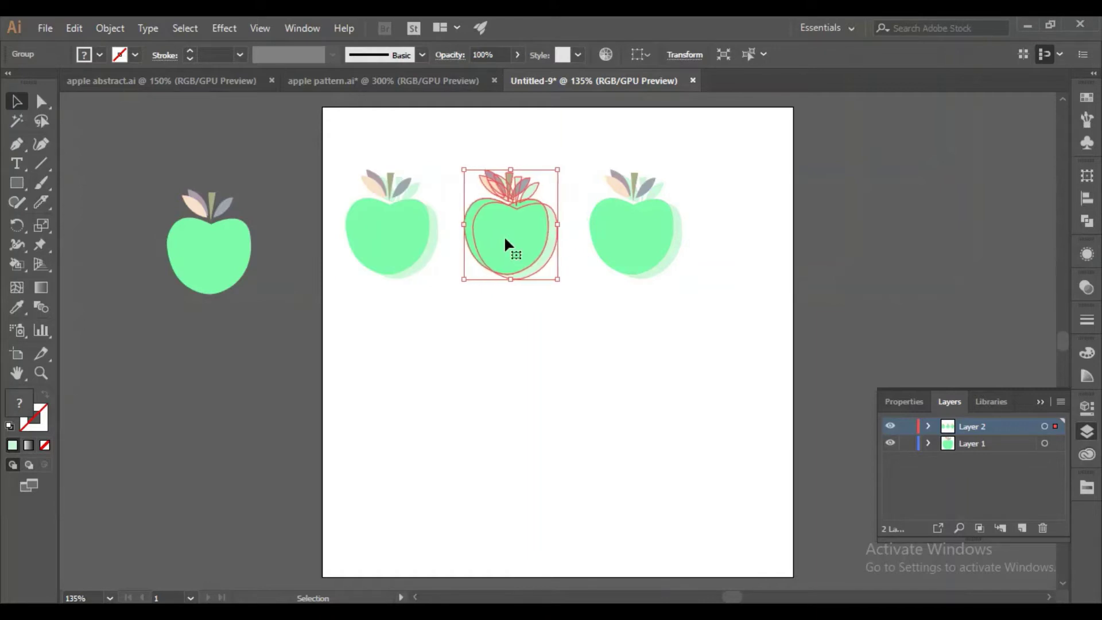
Shift the third apple left and duplicate it to its right to complete a row of four apples.
{"action": "left_click", "coordinate": [630, 248]}
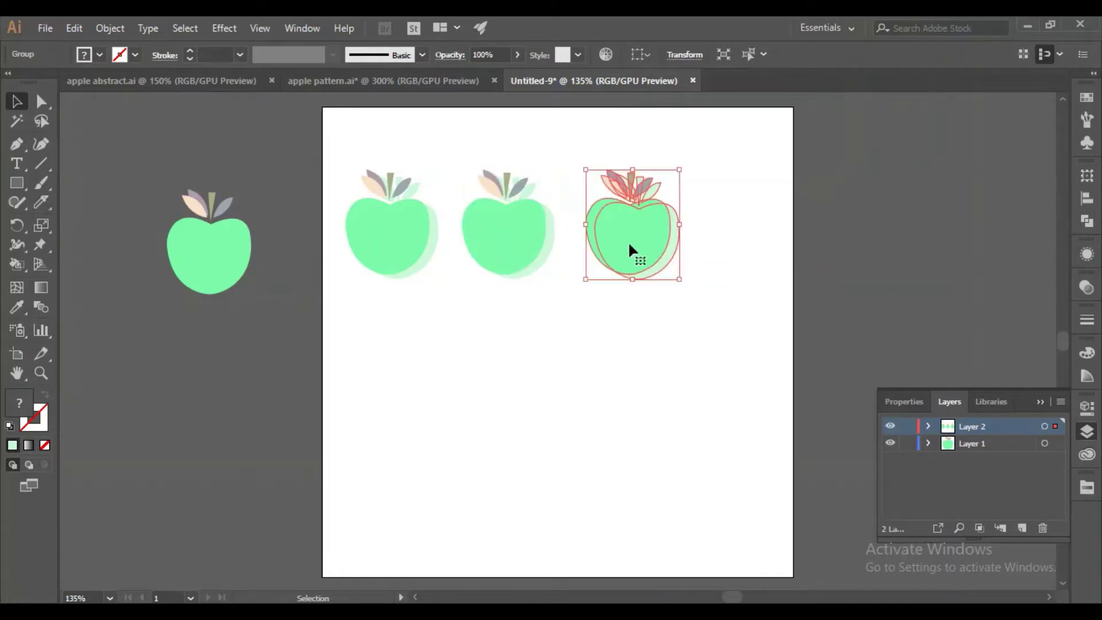
{"action": "key", "text": "shift+Left"}
{"action": "left_click_drag", "start_coordinate": [628, 240], "coordinate": [741, 244]}
{"action": "left_click", "coordinate": [836, 222]}
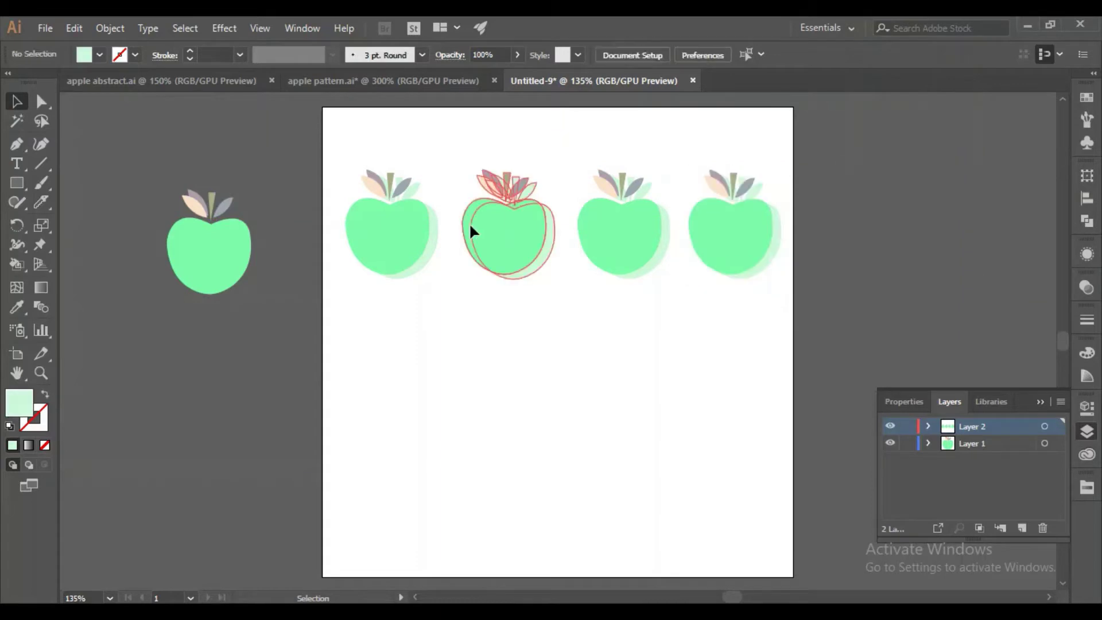
Shift the second, third and fourth apples in the row slightly left to even out their spacing.
{"action": "left_click", "coordinate": [470, 223]}
{"action": "left_click", "coordinate": [580, 232]}
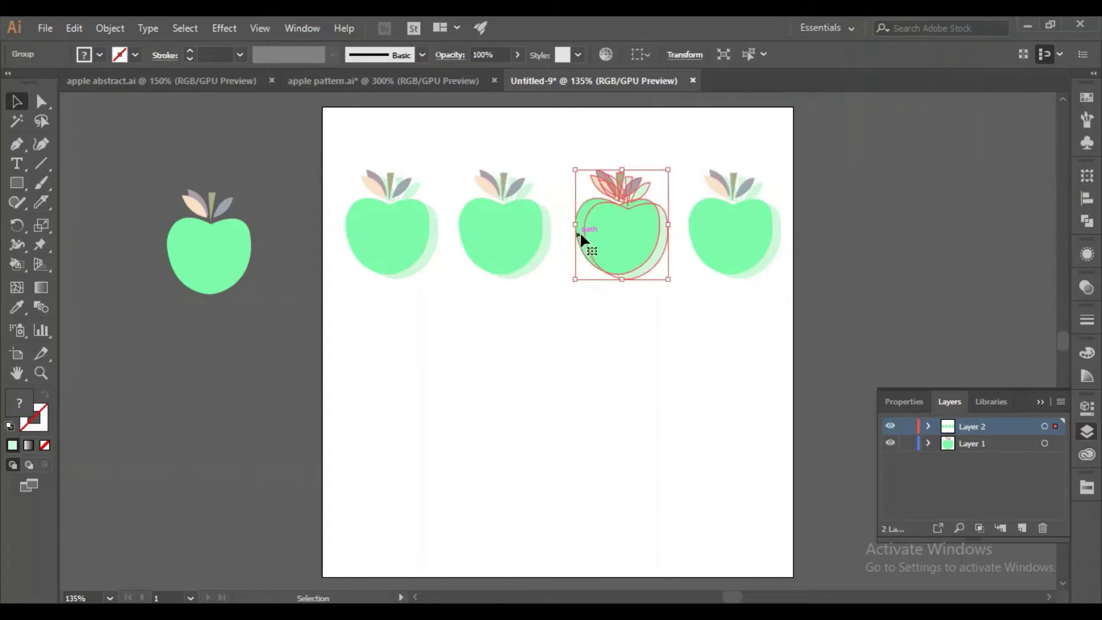
{"action": "left_click", "coordinate": [725, 242]}
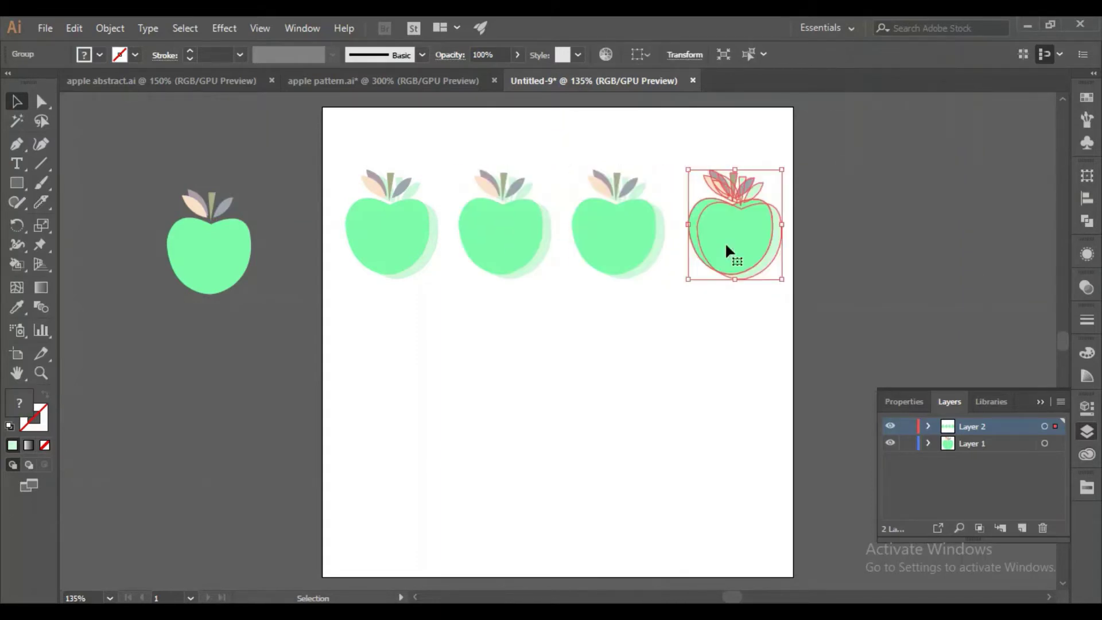
{"action": "key", "text": "Left"}
{"action": "key", "text": "Left"}
{"action": "key", "text": "Left"}
{"action": "key", "text": "Left"}
{"action": "key", "text": "Left"}
{"action": "key", "text": "Left"}
{"action": "left_click", "coordinate": [855, 242]}
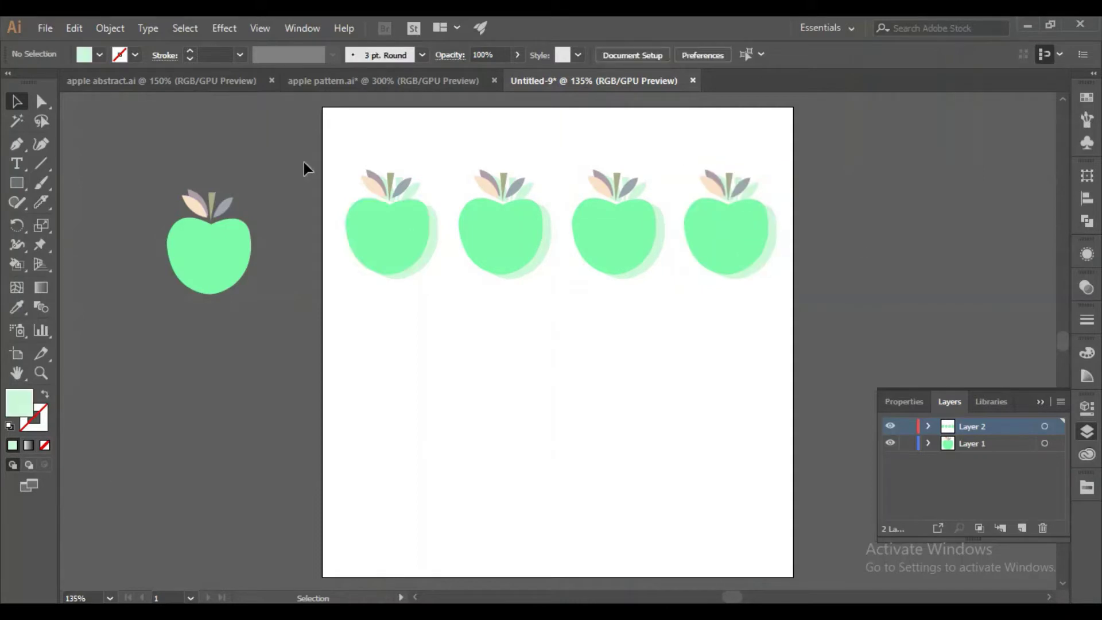
Duplicate the row of four apples directly below to form a second row.
{"action": "left_click_drag", "start_coordinate": [303, 155], "coordinate": [831, 282]}
{"action": "left_click_drag", "start_coordinate": [623, 236], "coordinate": [585, 489]}
{"action": "left_click", "coordinate": [842, 308]}
{"action": "key", "text": "ctrl+z"}
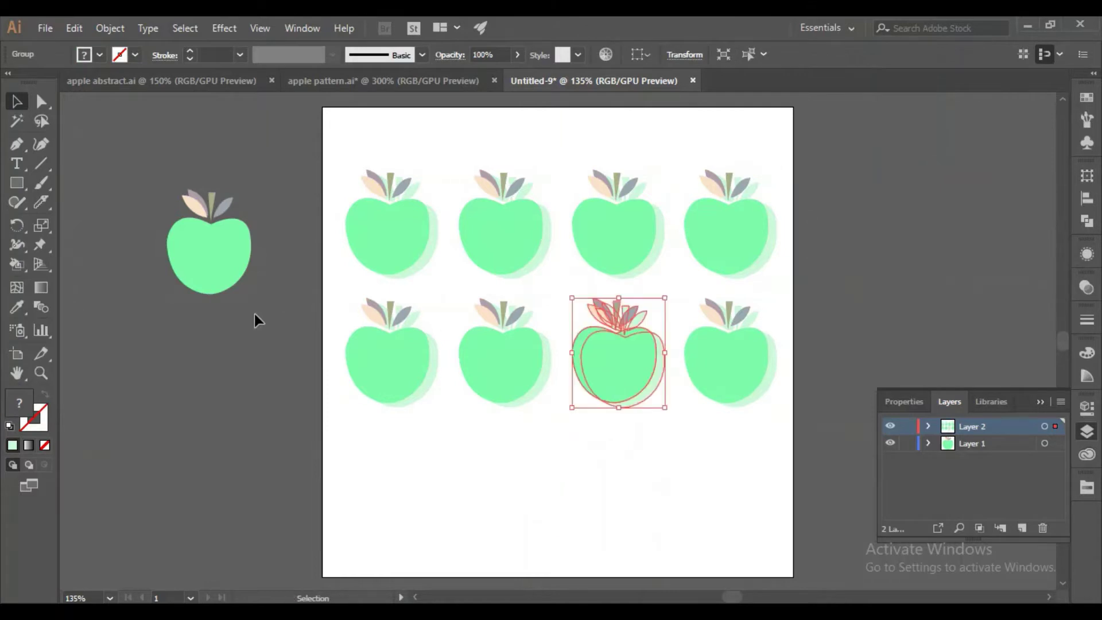
Duplicate the second row downward twice to form a third row and a fourth row crossing the artboard's bottom edge.
{"action": "left_click_drag", "start_coordinate": [254, 314], "coordinate": [689, 405]}
{"action": "left_click_drag", "start_coordinate": [636, 373], "coordinate": [629, 490]}
{"action": "scroll", "coordinate": [629, 490], "scroll_direction": "down", "scroll_amount": 3}
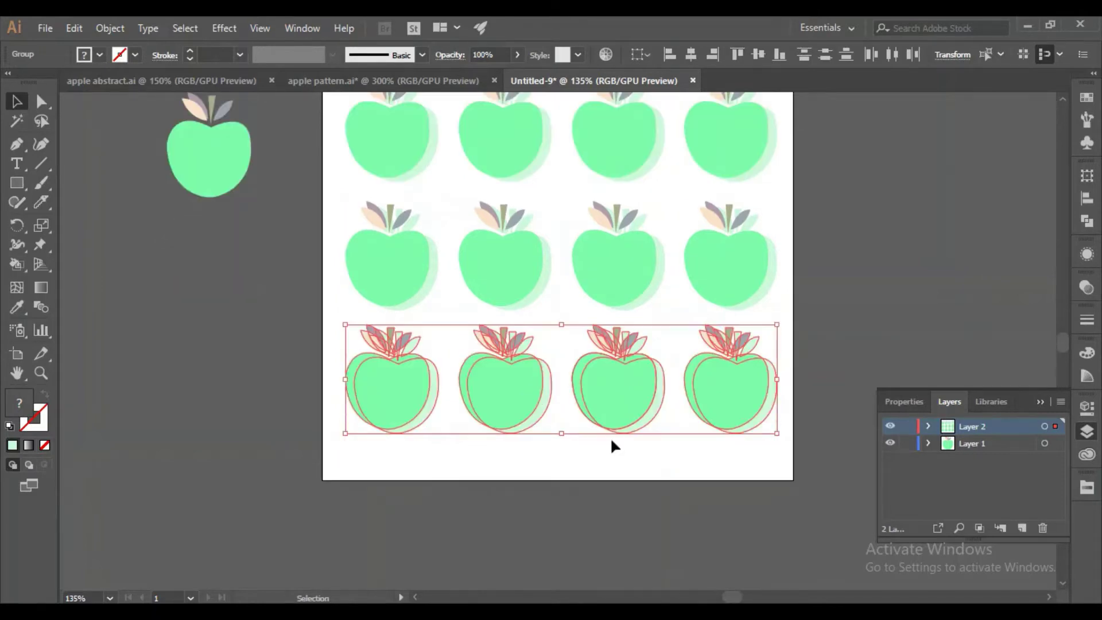
{"action": "left_click_drag", "start_coordinate": [621, 403], "coordinate": [625, 524]}
{"action": "scroll", "coordinate": [774, 305], "scroll_direction": "up", "scroll_amount": 2}
{"action": "scroll", "coordinate": [776, 314], "scroll_direction": "up", "scroll_amount": 1}
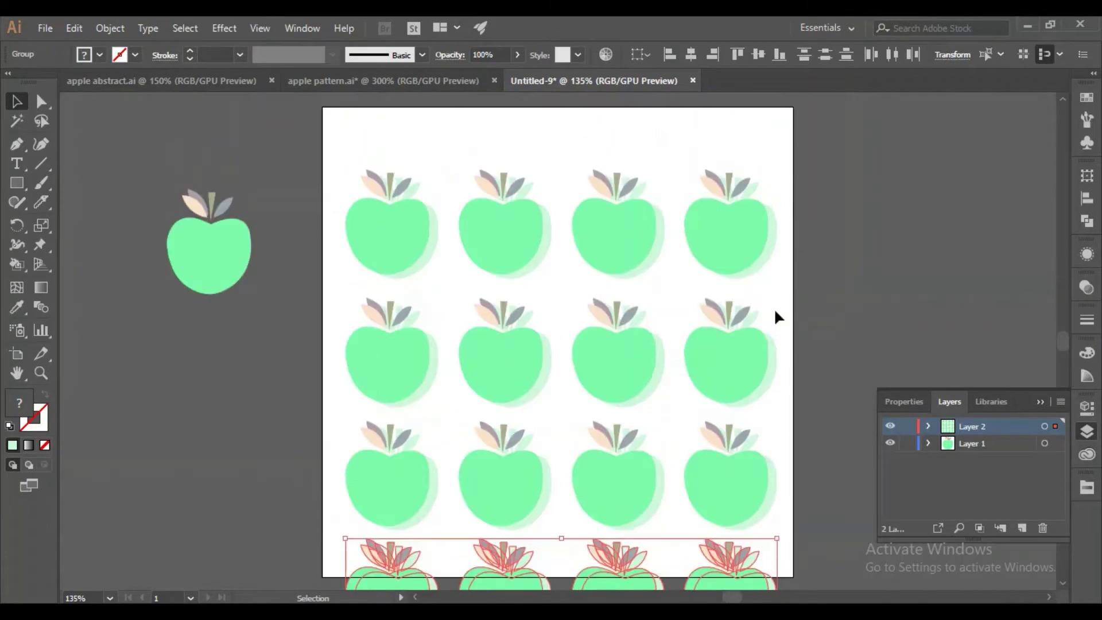
{"action": "scroll", "coordinate": [775, 317], "scroll_direction": "down", "scroll_amount": 2}
{"action": "left_click", "coordinate": [855, 328]}
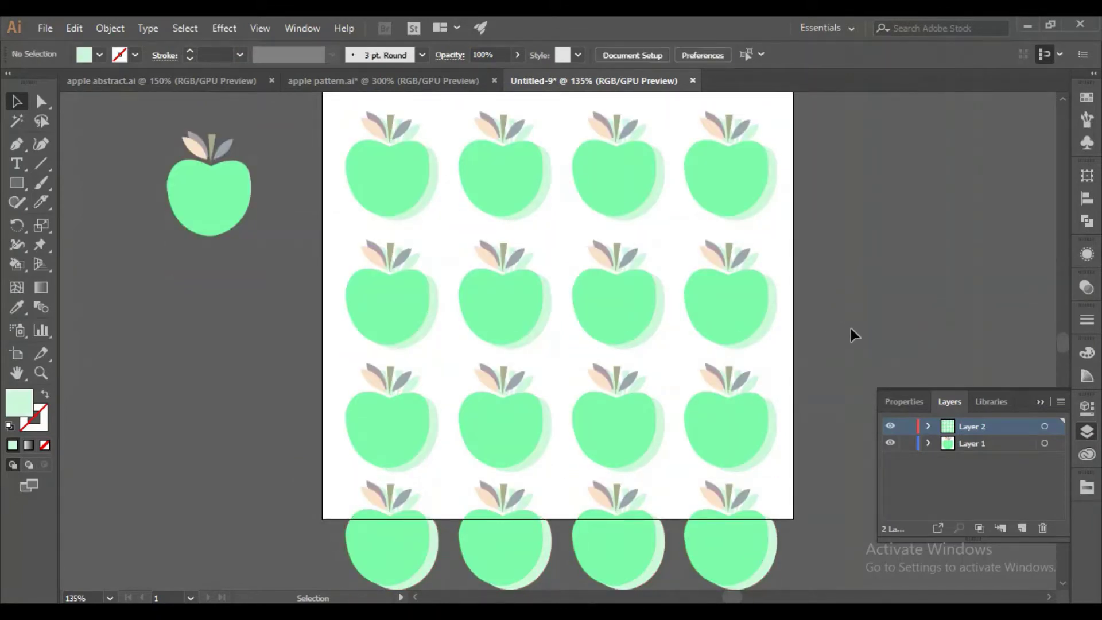
Select all four rows of apples and scale them down together to about 5.24 in wide.
{"action": "left_click_drag", "start_coordinate": [334, 155], "coordinate": [775, 542]}
{"action": "scroll", "coordinate": [682, 548], "scroll_direction": "down", "scroll_amount": 1}
{"action": "left_click", "coordinate": [824, 332]}
{"action": "scroll", "coordinate": [718, 365], "scroll_direction": "up", "scroll_amount": 3}
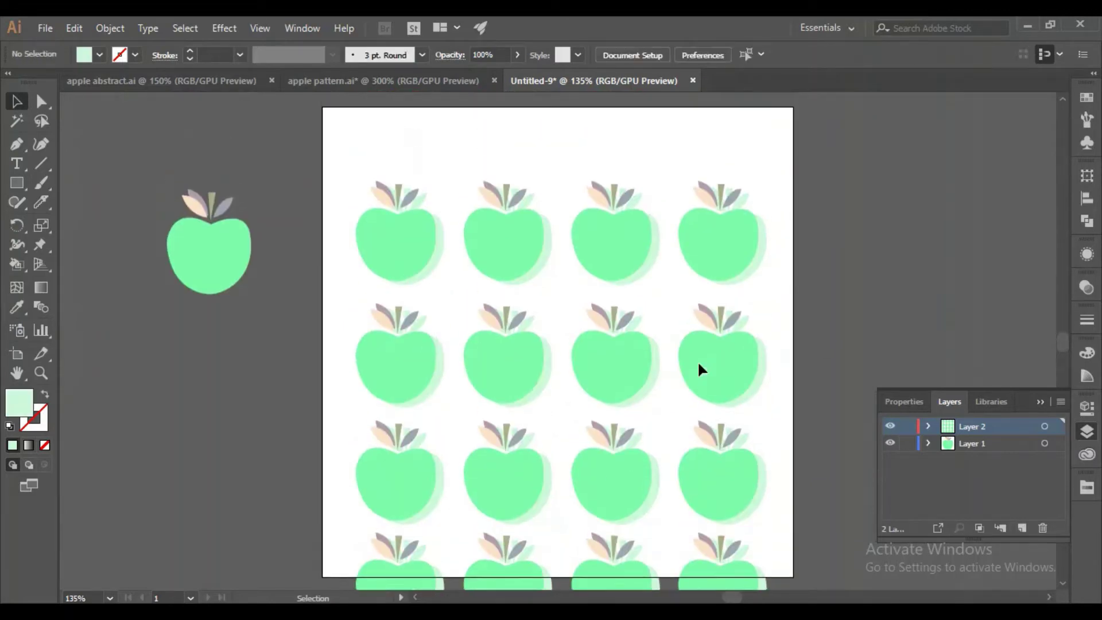
Try to place a copy of the first apple in the fourth row above the first row.
{"action": "scroll", "coordinate": [700, 368], "scroll_direction": "up", "scroll_amount": 1}
{"action": "scroll", "coordinate": [699, 368], "scroll_direction": "down", "scroll_amount": 2}
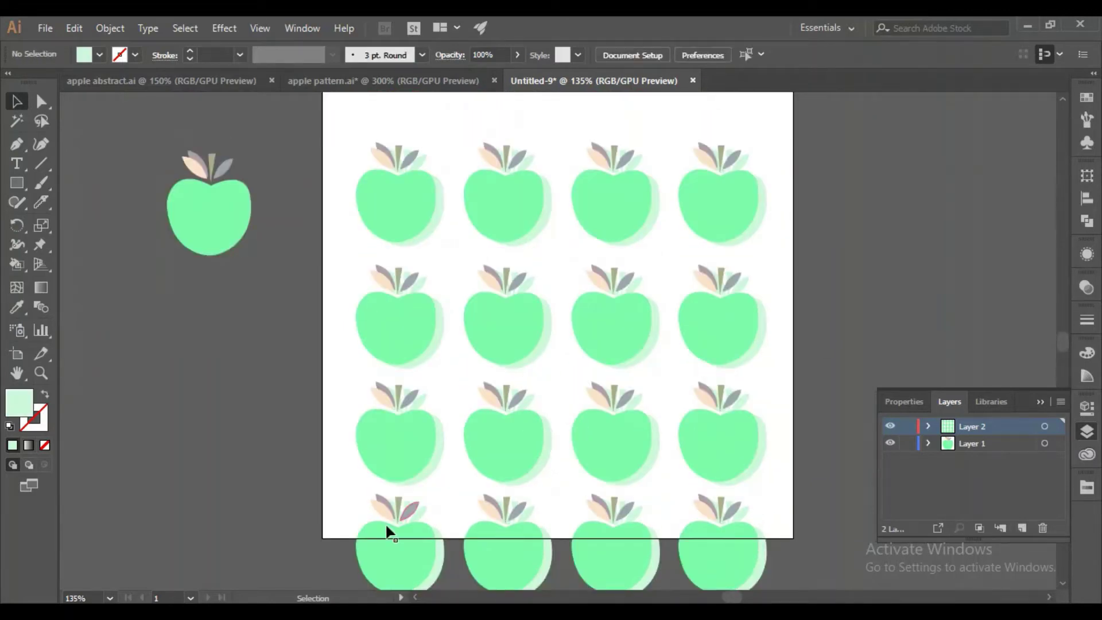
{"action": "left_click_drag", "start_coordinate": [386, 578], "coordinate": [377, 183]}
{"action": "scroll", "coordinate": [372, 189], "scroll_direction": "down", "scroll_amount": 4}
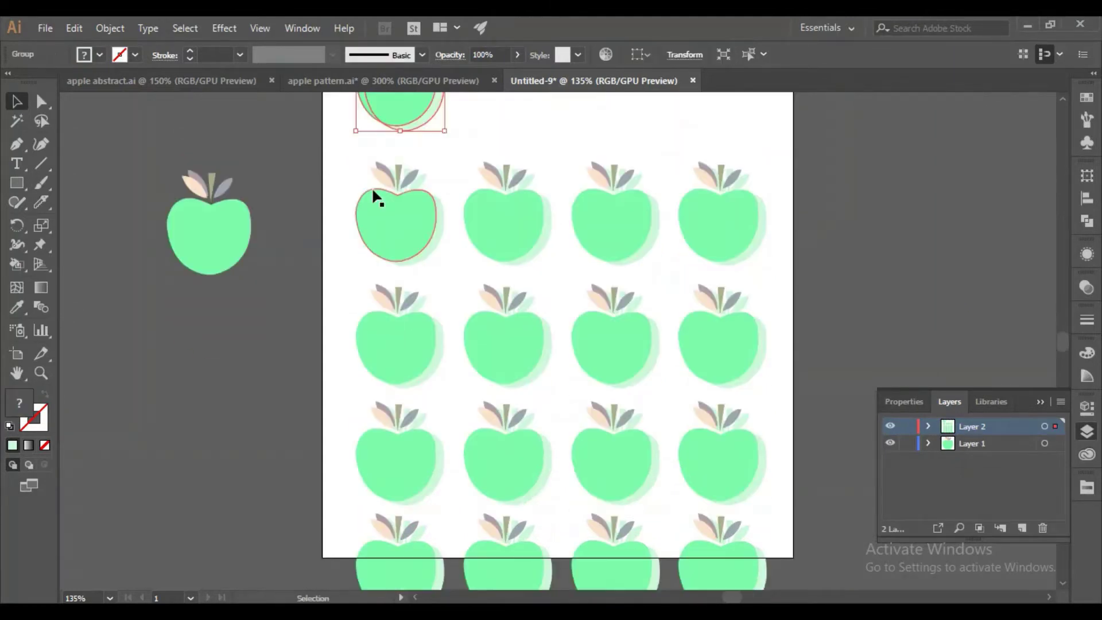
{"action": "scroll", "coordinate": [373, 197], "scroll_direction": "up", "scroll_amount": 3}
{"action": "left_click", "coordinate": [379, 136]}
{"action": "scroll", "coordinate": [379, 138], "scroll_direction": "down", "scroll_amount": 2}
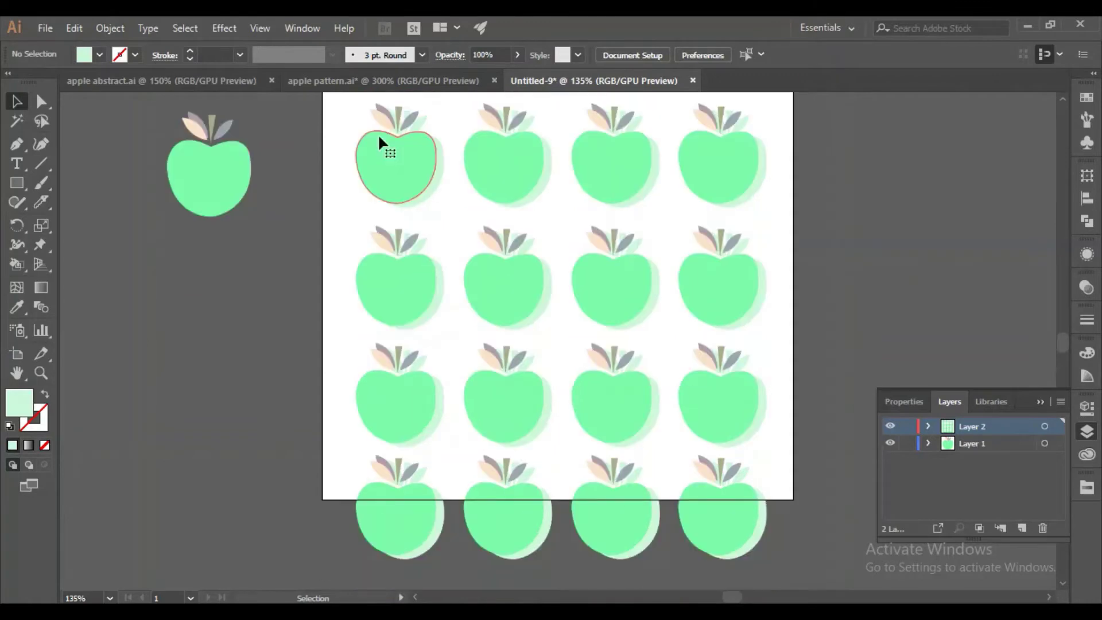
Copy the whole bottom row upward by the artboard's 6 in height so the copy straddles the top edge.
{"action": "left_click", "coordinate": [373, 517]}
{"action": "left_click", "coordinate": [629, 534]}
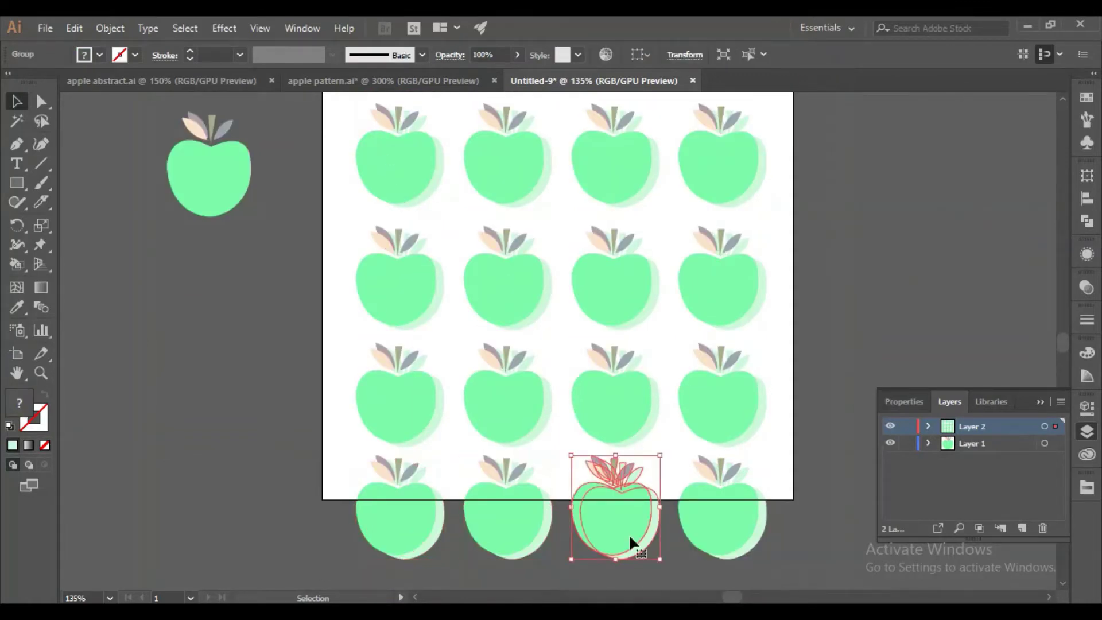
{"action": "left_click", "coordinate": [720, 539]}
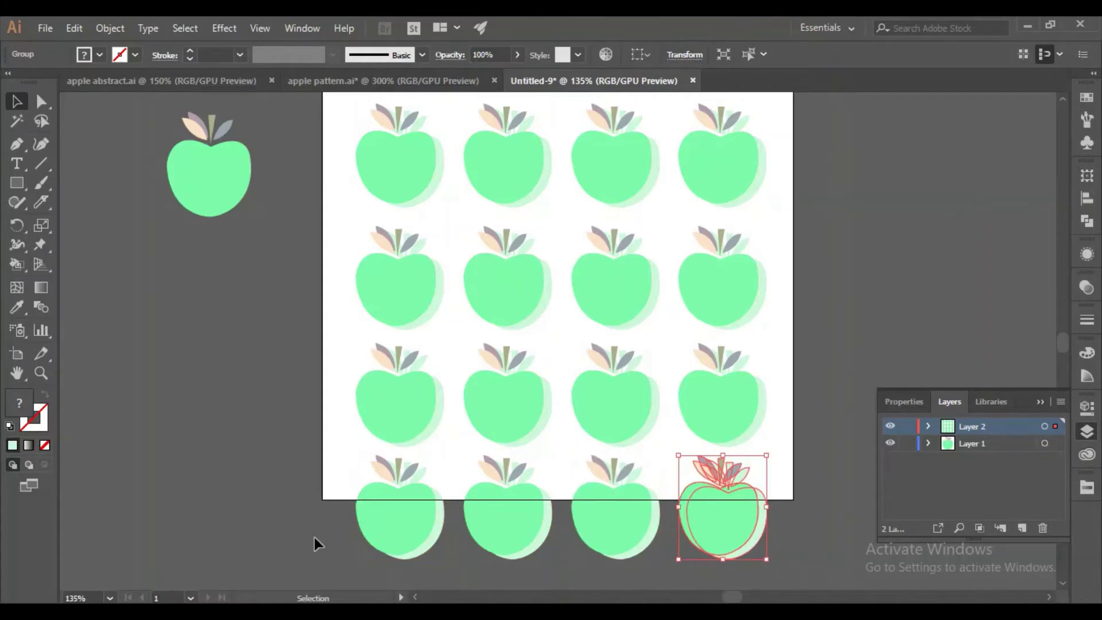
{"action": "left_click_drag", "start_coordinate": [270, 464], "coordinate": [783, 570]}
{"action": "scroll", "coordinate": [691, 485], "scroll_direction": "up", "scroll_amount": 2}
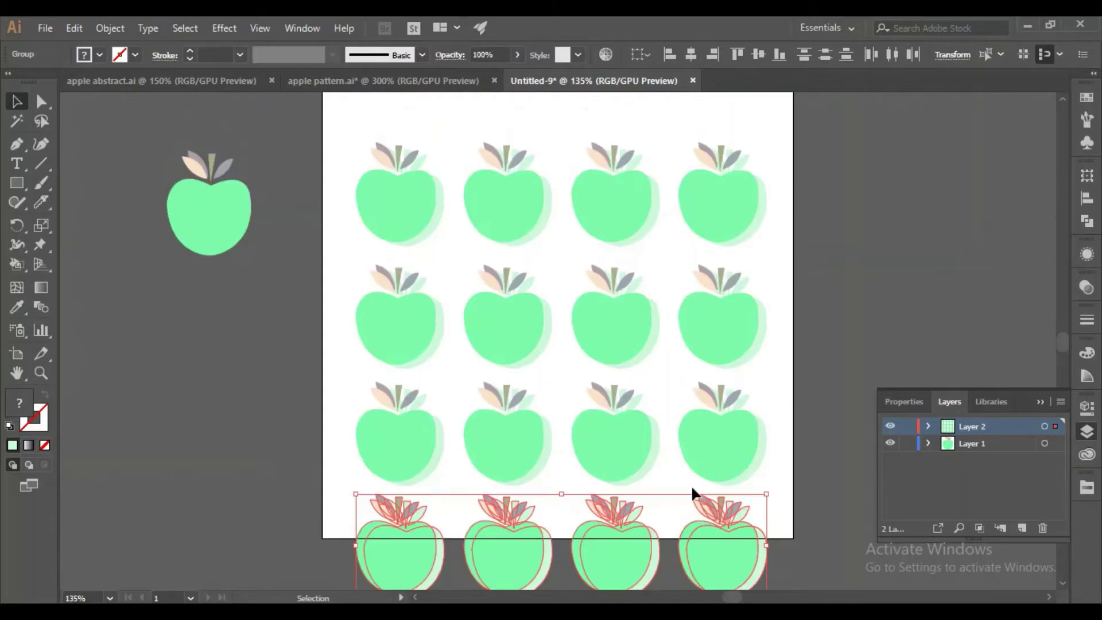
{"action": "scroll", "coordinate": [609, 172], "scroll_direction": "down", "scroll_amount": 4}
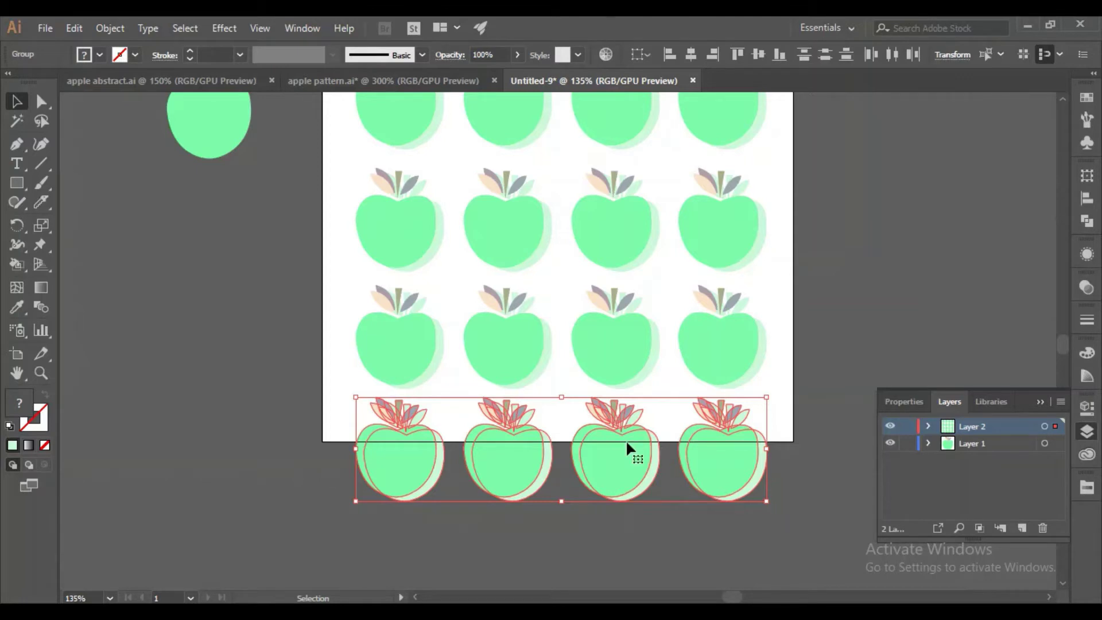
{"action": "key", "text": "ctrl"}
{"action": "left_click", "coordinate": [947, 56]}
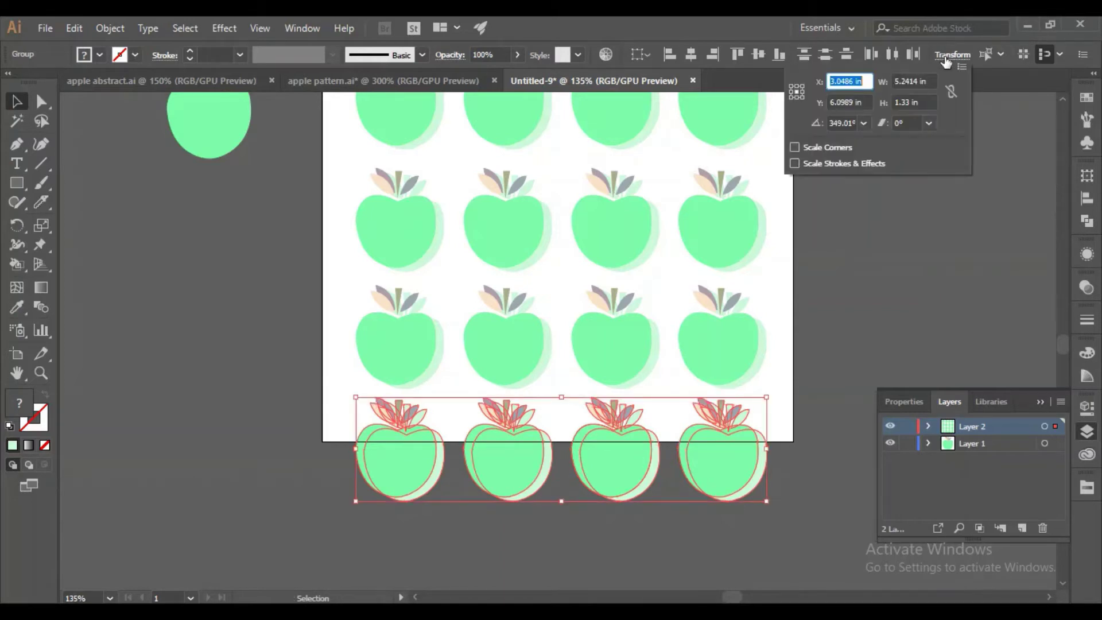
{"action": "left_click", "coordinate": [857, 102]}
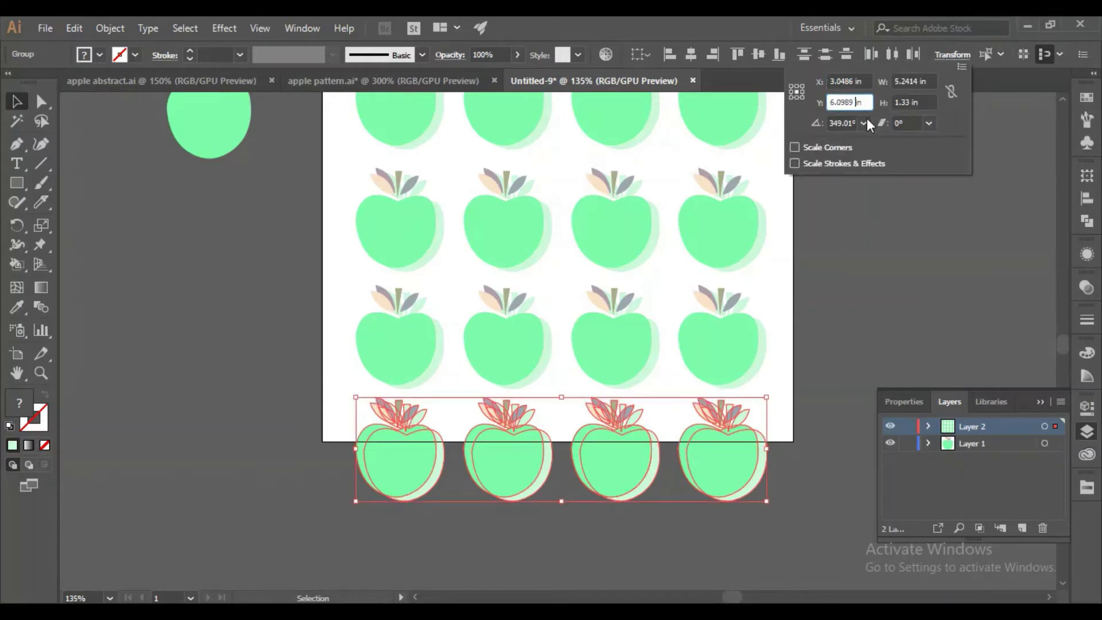
{"action": "type", "text": "-8.44"}
{"action": "key", "text": "Return"}
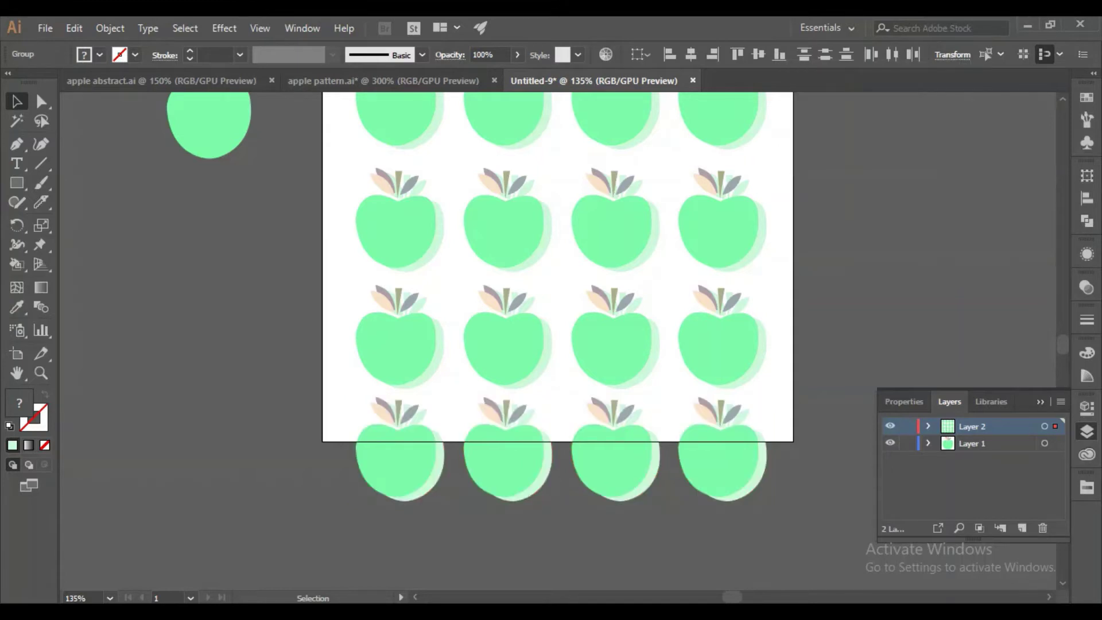
Examine how the apple rows cross the artboard's top and bottom edges and compare them with the finished design in apple pattern.ai.
{"action": "scroll", "coordinate": [864, 168], "scroll_direction": "up", "scroll_amount": 3}
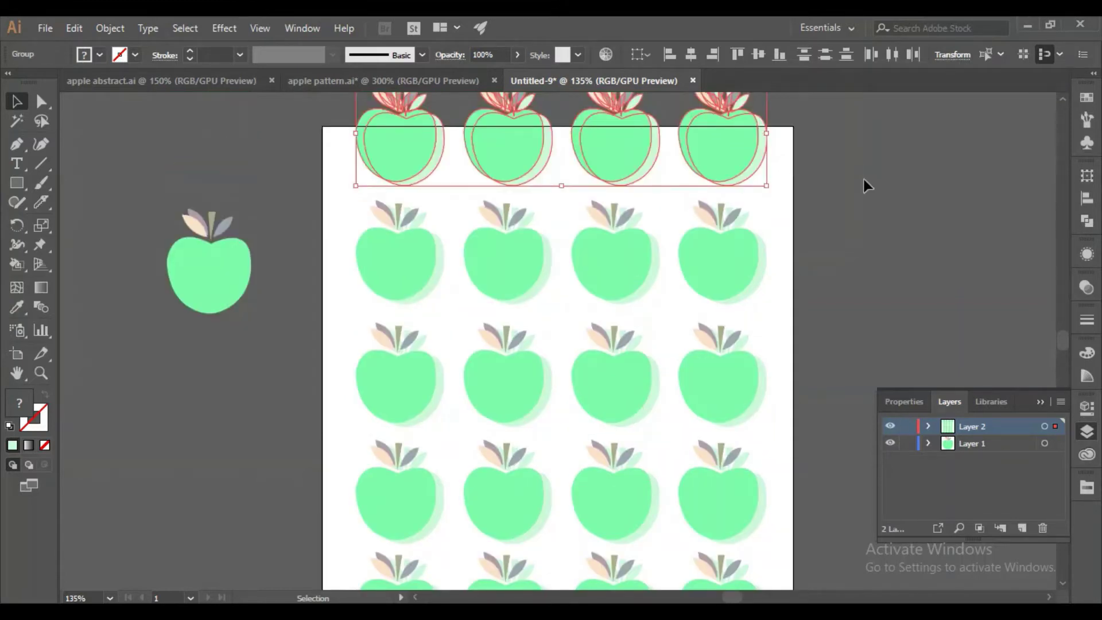
{"action": "scroll", "coordinate": [473, 184], "scroll_direction": "up", "scroll_amount": 3}
{"action": "scroll", "coordinate": [474, 185], "scroll_direction": "down", "scroll_amount": 2}
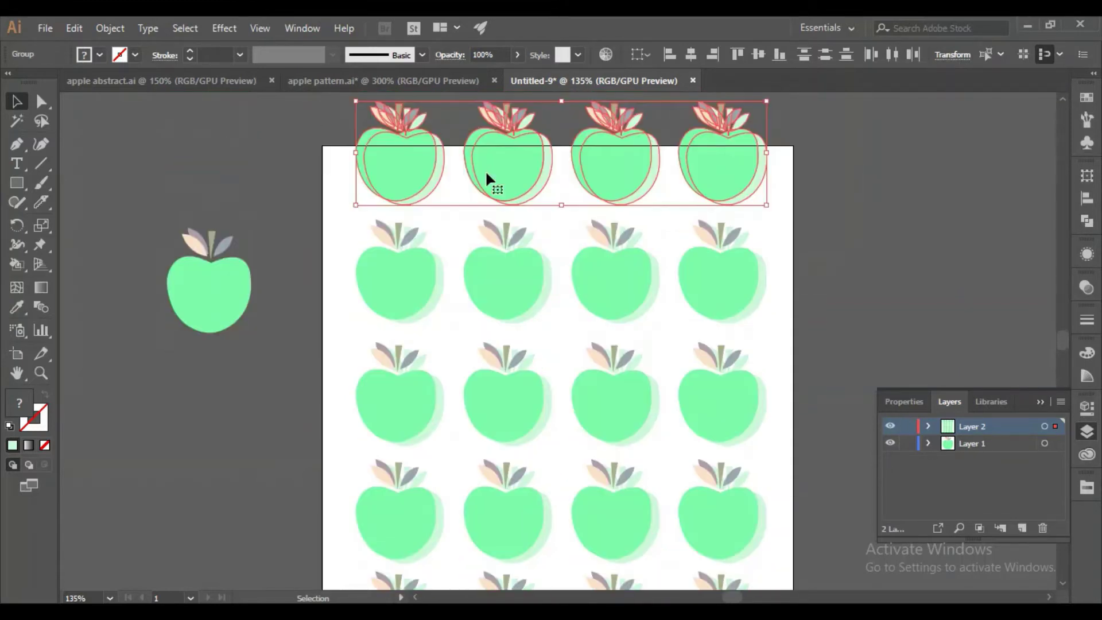
{"action": "scroll", "coordinate": [722, 239], "scroll_direction": "down", "scroll_amount": 1}
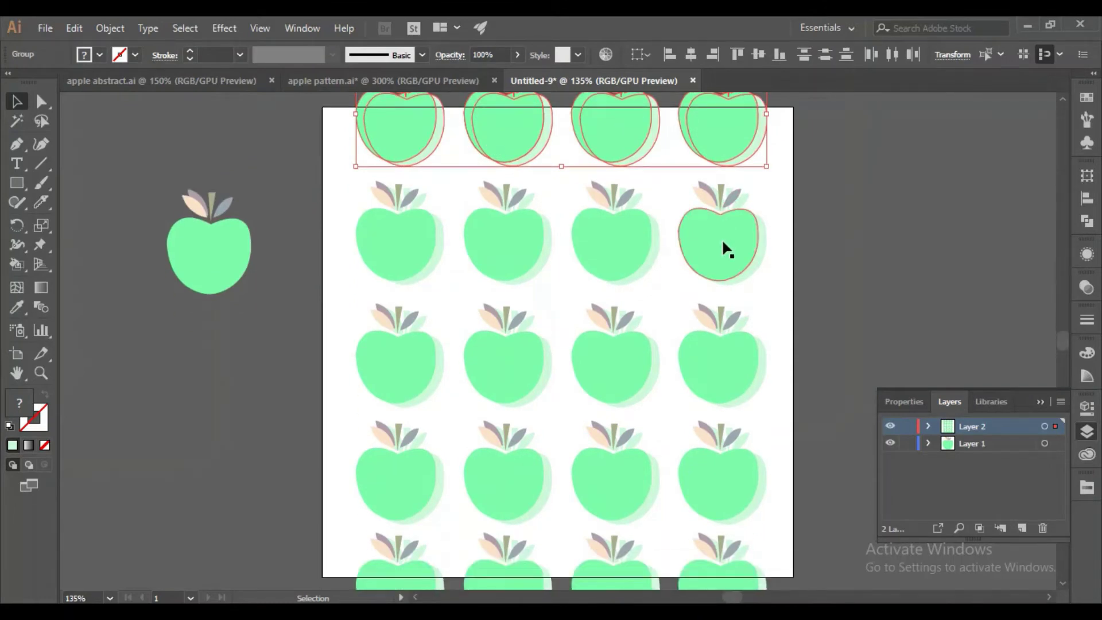
{"action": "scroll", "coordinate": [529, 345], "scroll_direction": "down", "scroll_amount": 2}
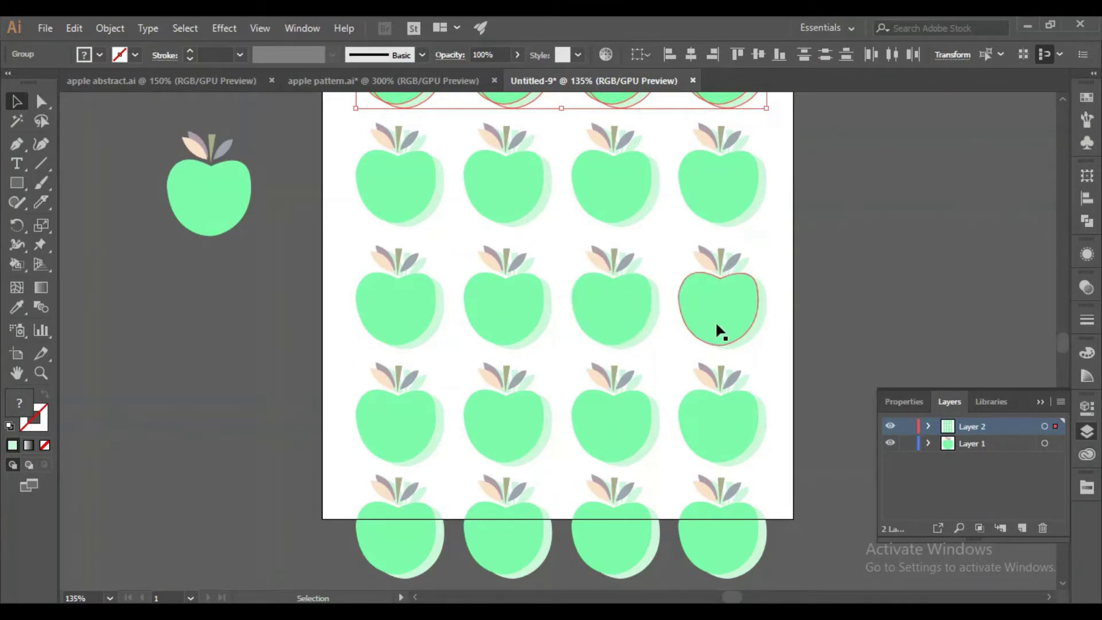
{"action": "left_click", "coordinate": [856, 323]}
{"action": "scroll", "coordinate": [778, 298], "scroll_direction": "up", "scroll_amount": 4}
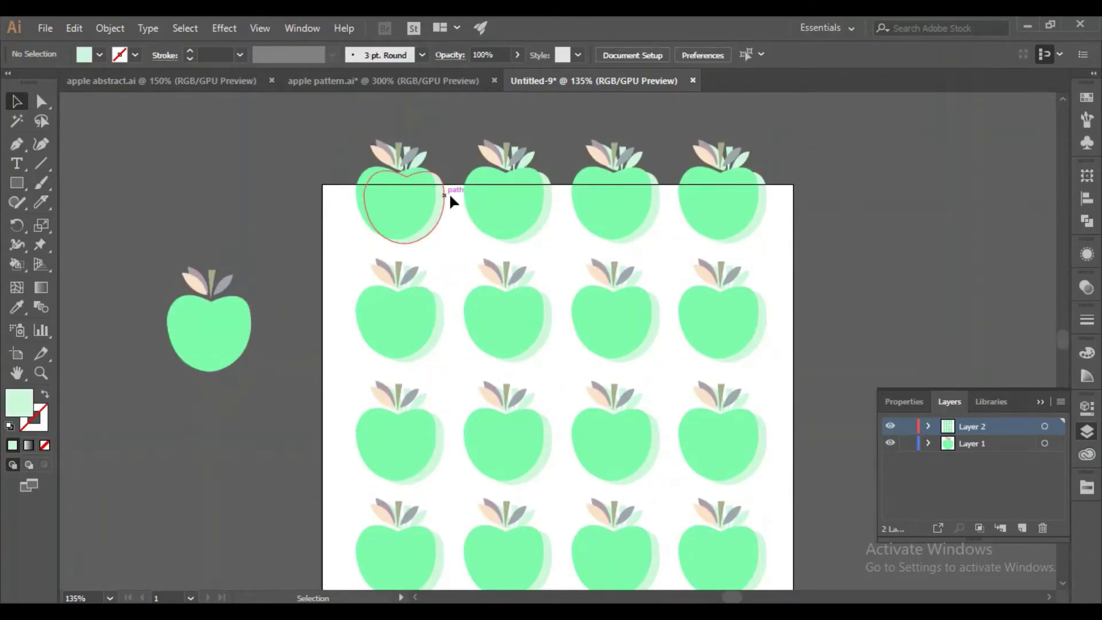
{"action": "scroll", "coordinate": [450, 196], "scroll_direction": "down", "scroll_amount": 2}
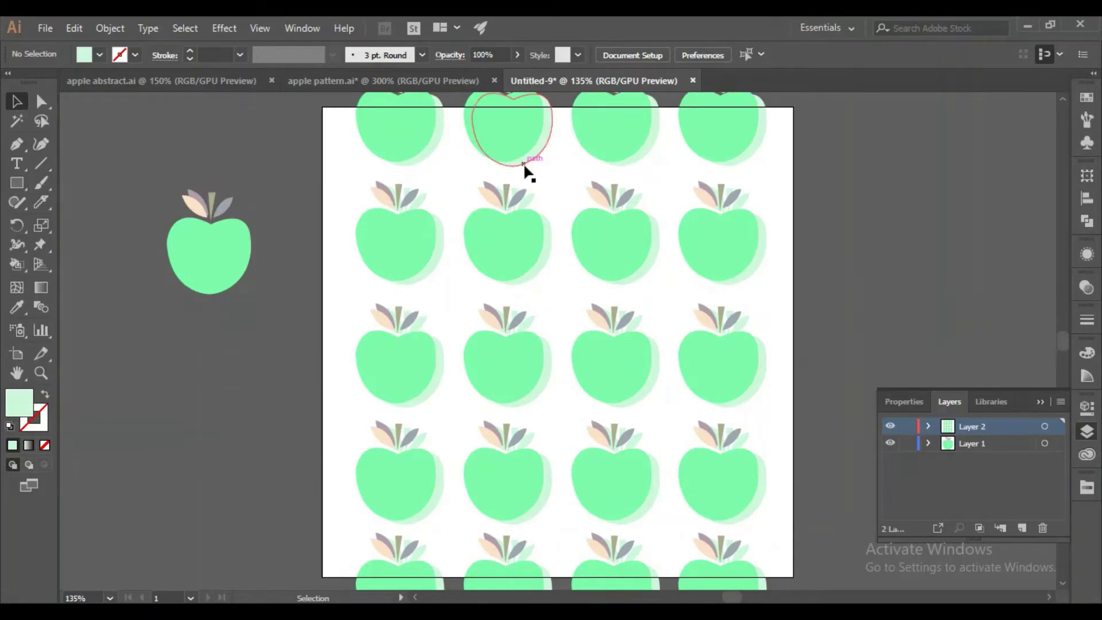
{"action": "left_click", "coordinate": [378, 84]}
{"action": "left_click", "coordinate": [564, 210]}
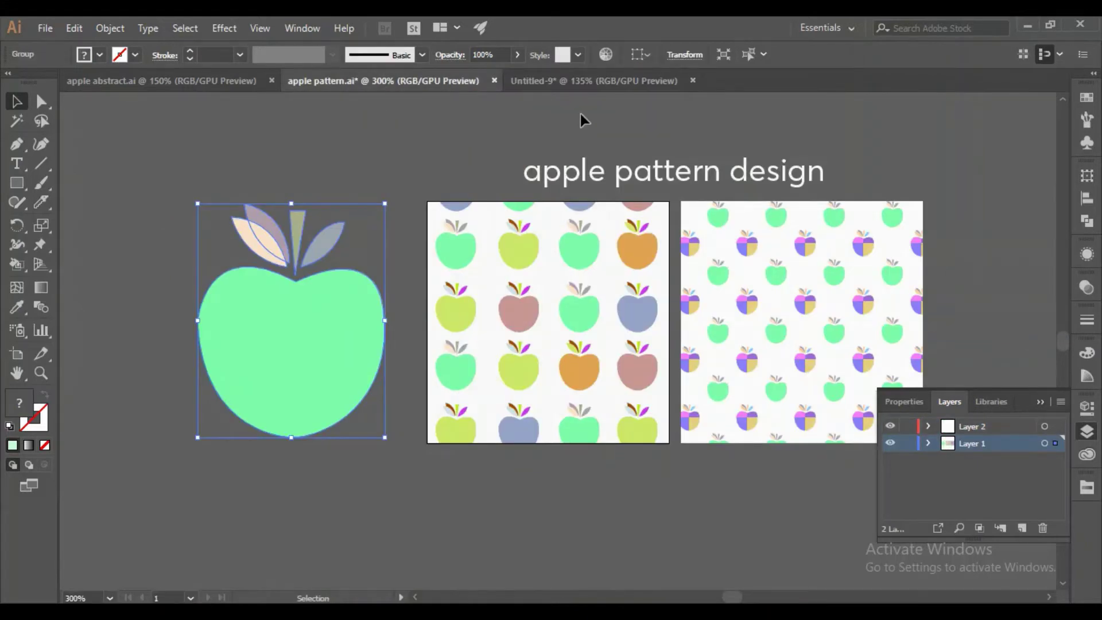
{"action": "left_click", "coordinate": [583, 84]}
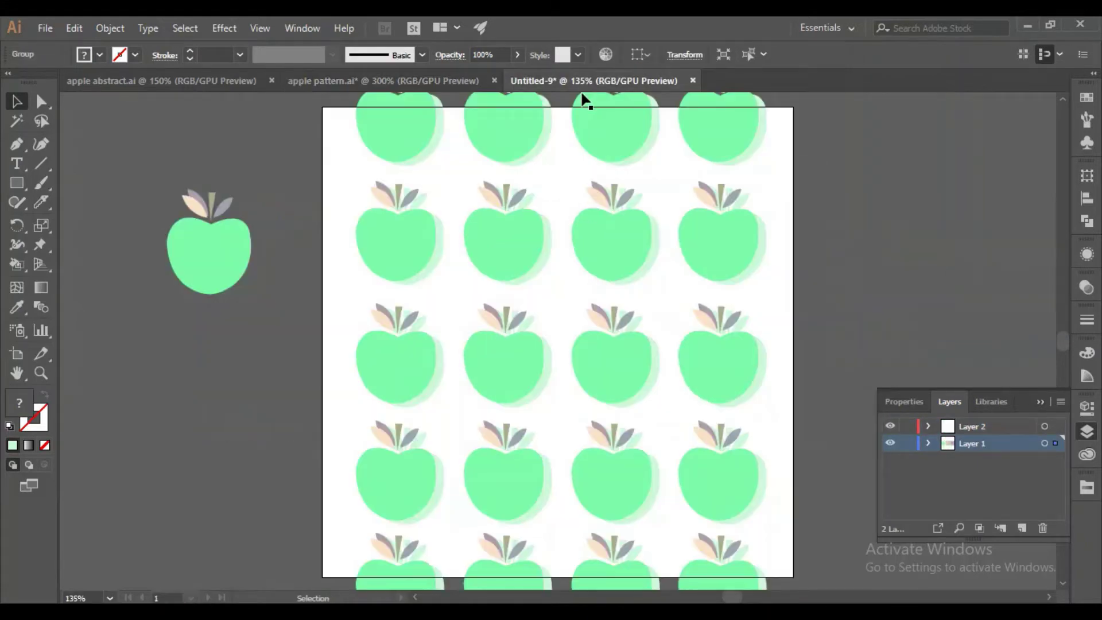
Select the first apple in row one, the third in row two, the first and fourth in row three, and the second in row four.
{"action": "left_click", "coordinate": [404, 143]}
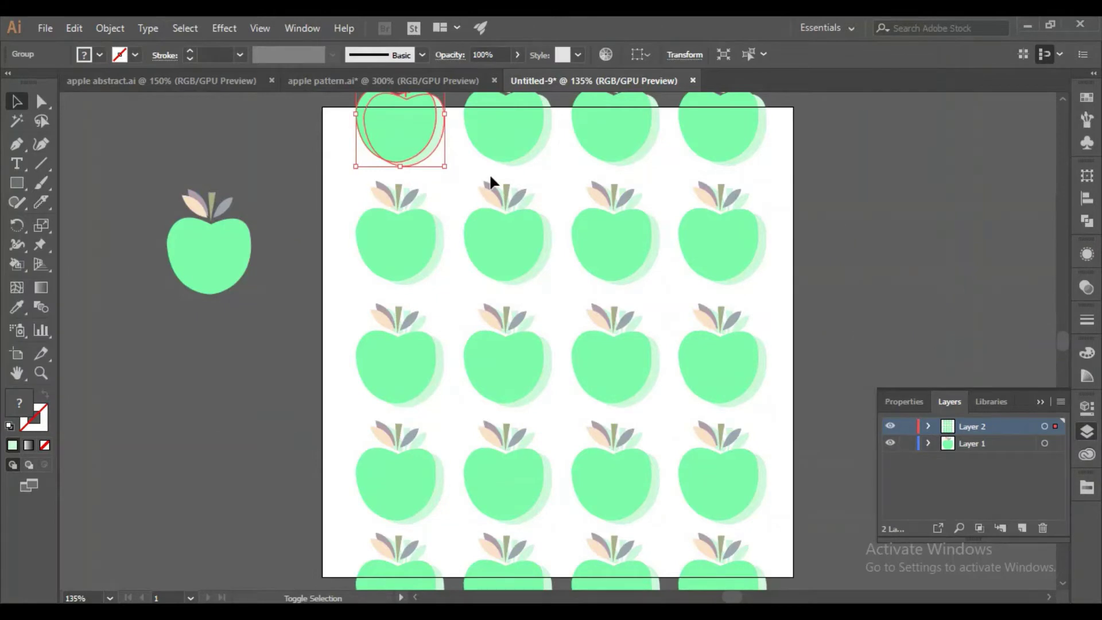
{"action": "left_click", "coordinate": [590, 234], "text": "shift"}
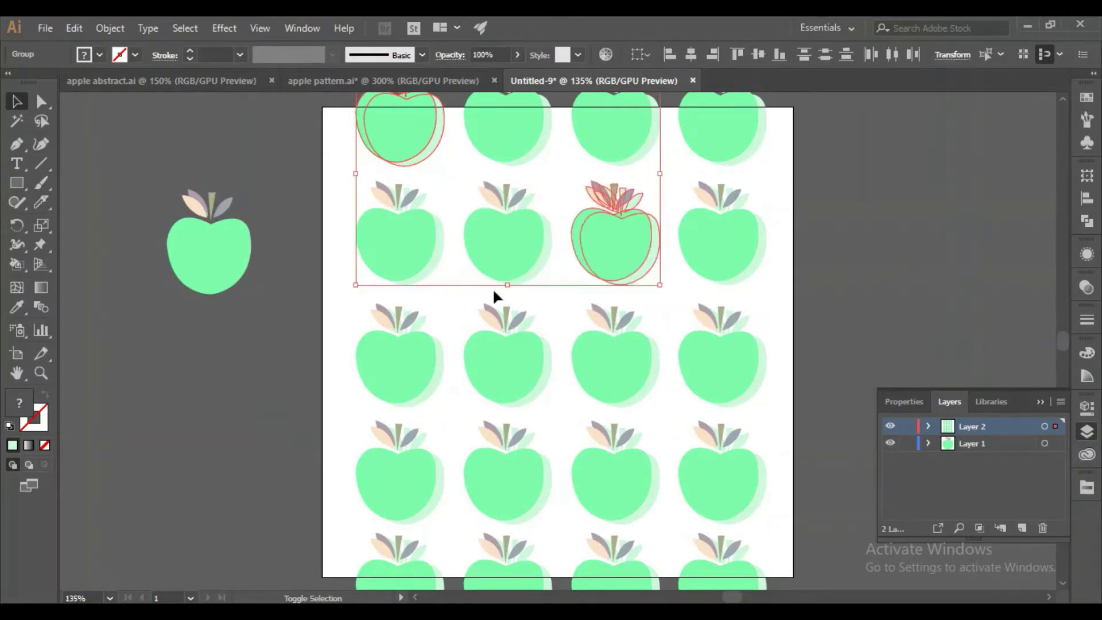
{"action": "left_click", "coordinate": [418, 352], "text": "shift"}
{"action": "left_click", "coordinate": [606, 394], "text": "shift"}
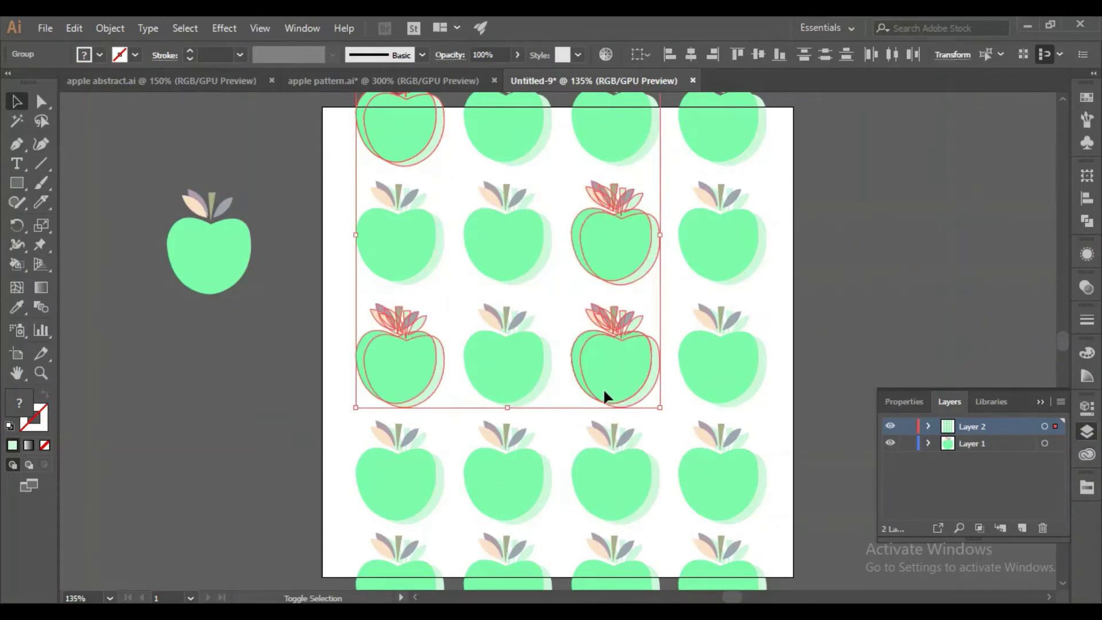
{"action": "left_click", "coordinate": [625, 362], "text": "shift"}
{"action": "left_click", "coordinate": [720, 390], "text": "shift"}
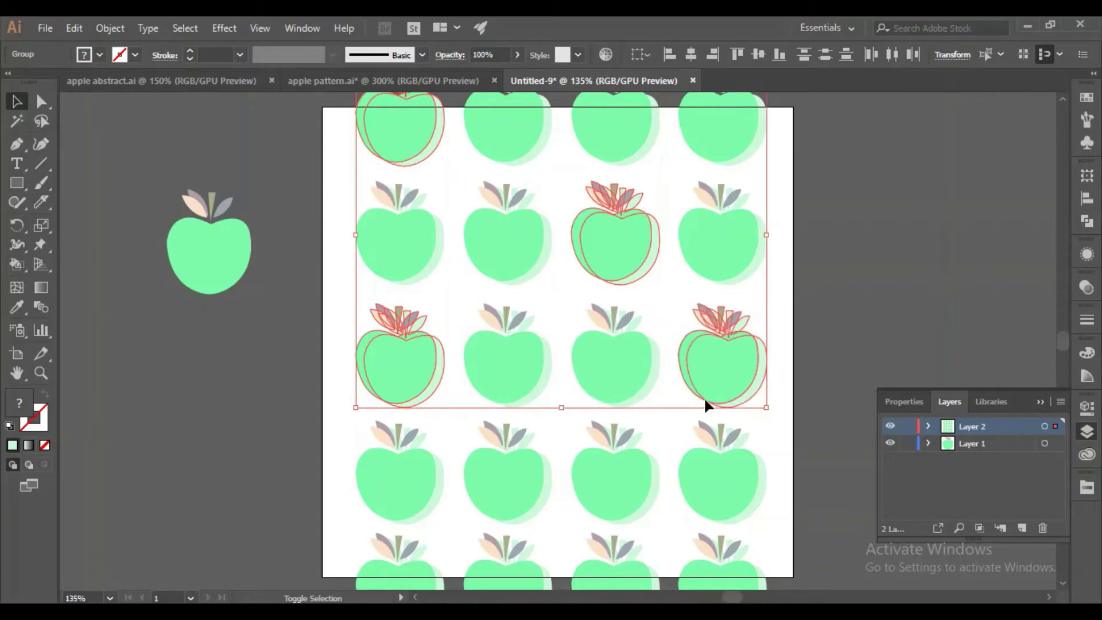
{"action": "left_click", "coordinate": [517, 481], "text": "shift"}
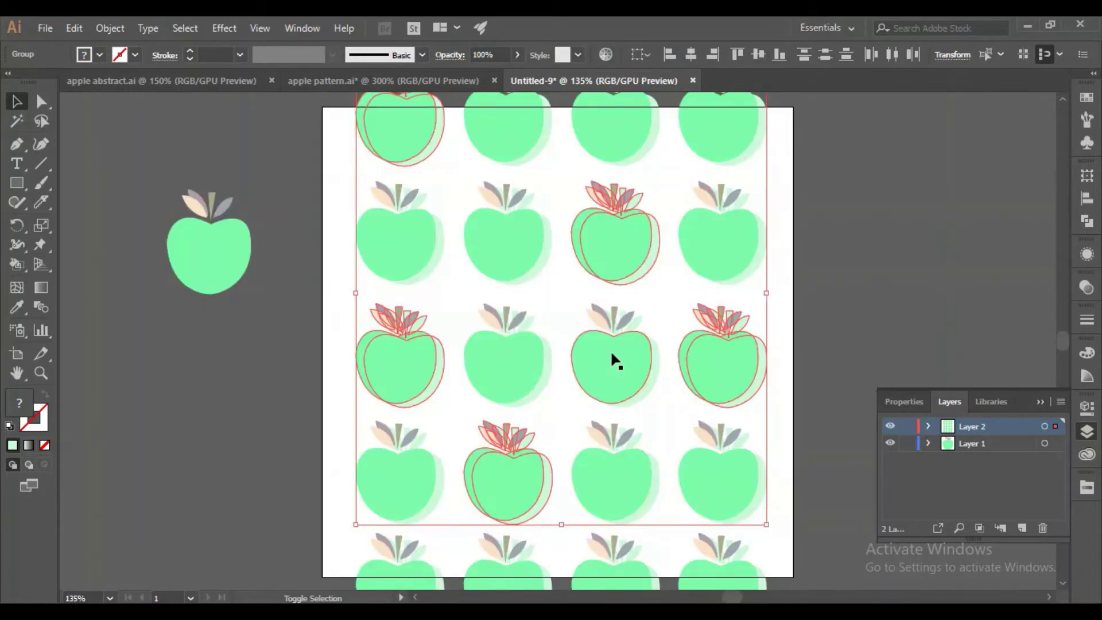
Add the third apple in the bottom-edge row and the third apple in the top-edge row to the selection.
{"action": "scroll", "coordinate": [608, 413], "scroll_direction": "down", "scroll_amount": 3}
{"action": "left_click", "coordinate": [604, 361], "text": "shift"}
{"action": "scroll", "coordinate": [743, 411], "scroll_direction": "up", "scroll_amount": 2}
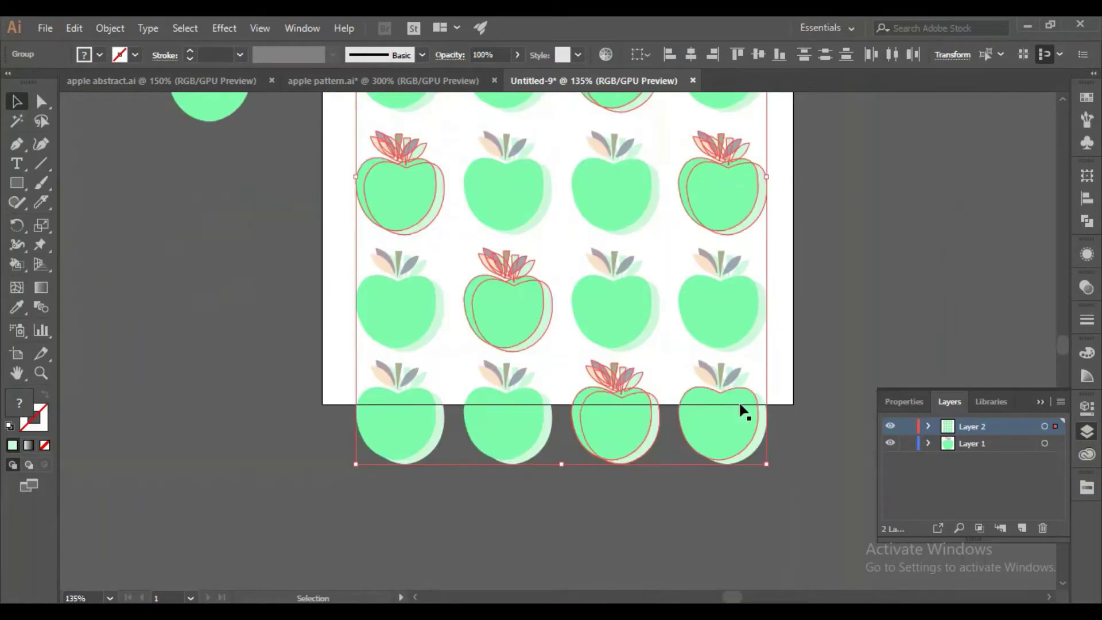
{"action": "left_click", "coordinate": [740, 402], "text": "shift"}
{"action": "scroll", "coordinate": [739, 397], "scroll_direction": "up", "scroll_amount": 3}
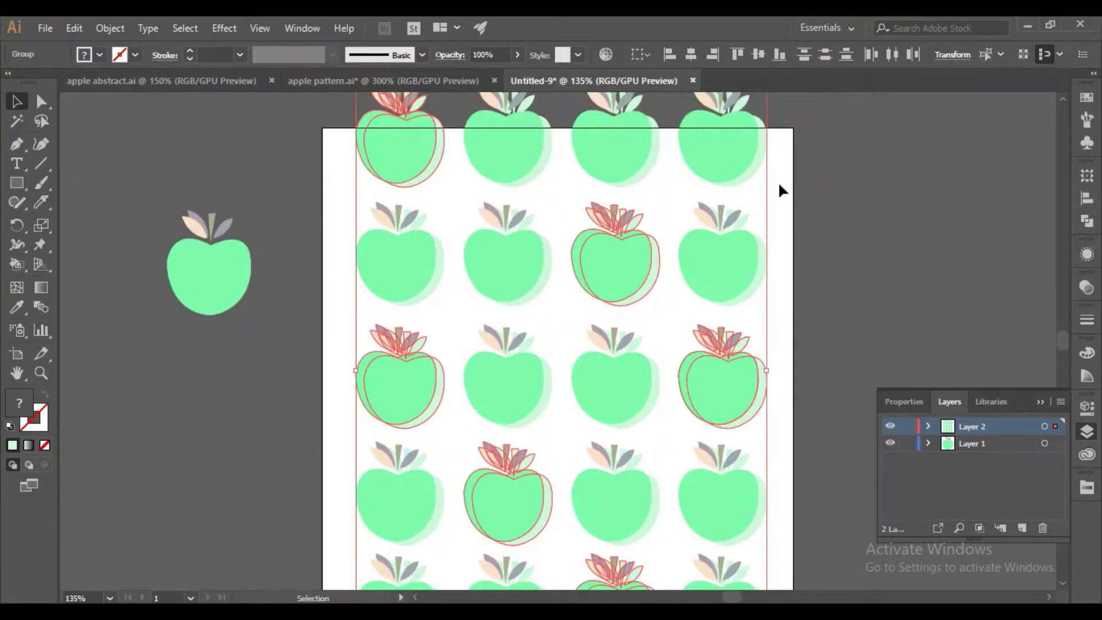
{"action": "left_click", "coordinate": [1040, 401]}
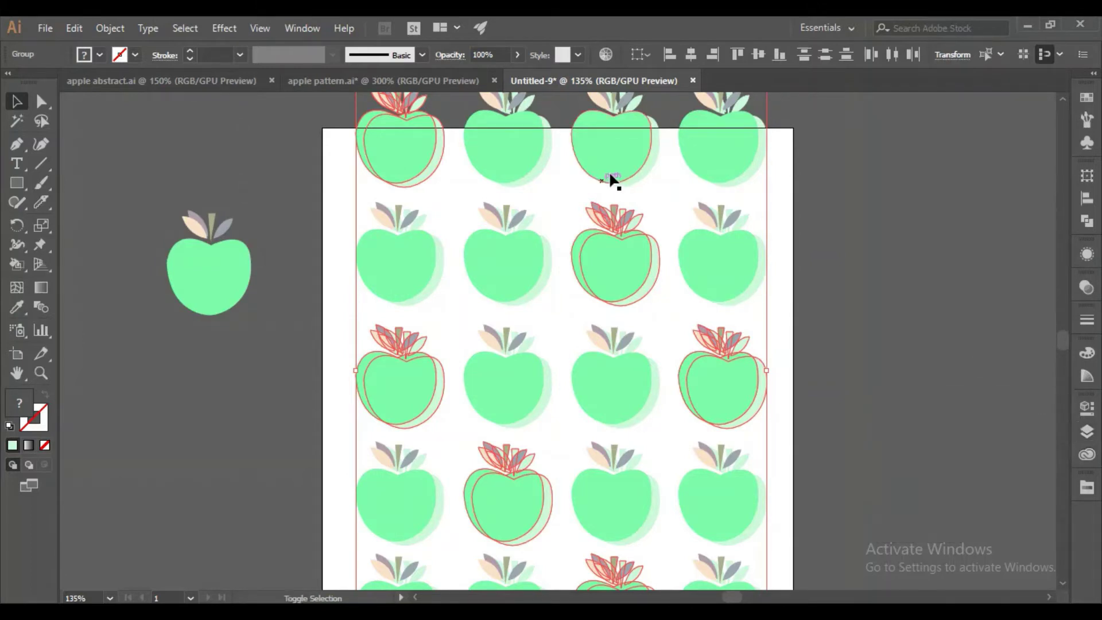
{"action": "left_click", "coordinate": [639, 177], "text": "shift"}
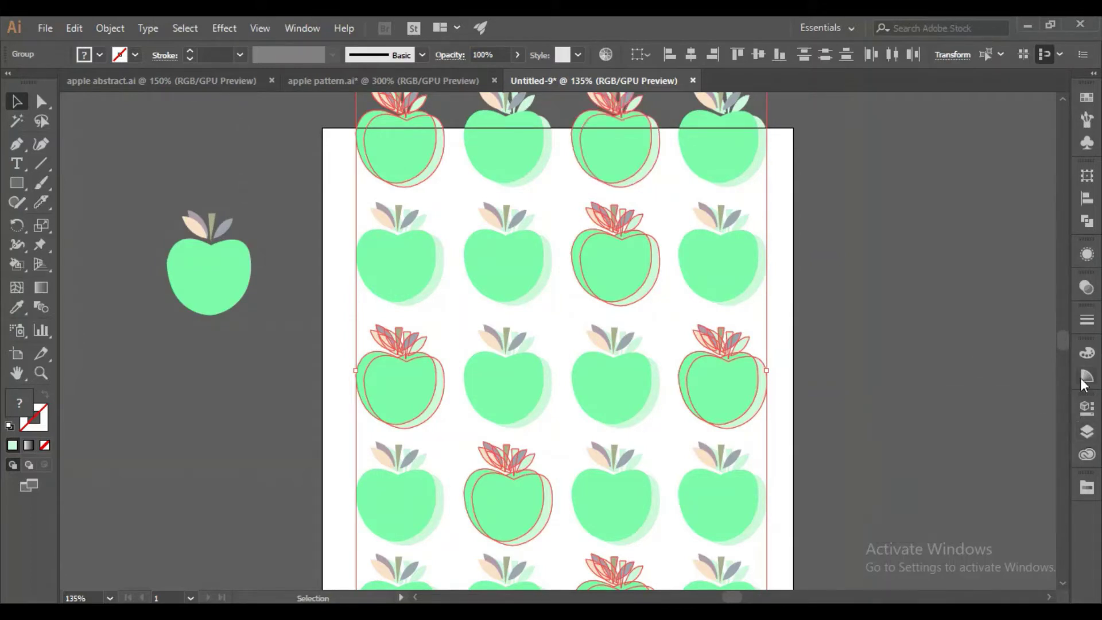
Recolor the selected apples through Recolor Artwork with the Color Guide's harmony colors, giving them purple bodies, and deselect them.
{"action": "left_click", "coordinate": [1087, 357]}
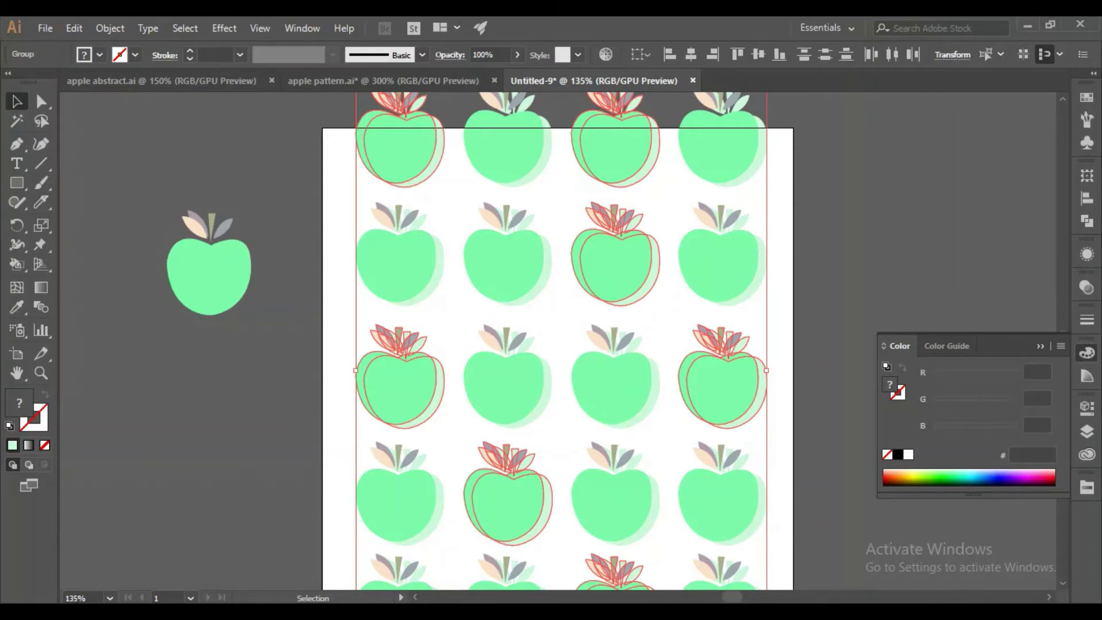
{"action": "left_click", "coordinate": [297, 30]}
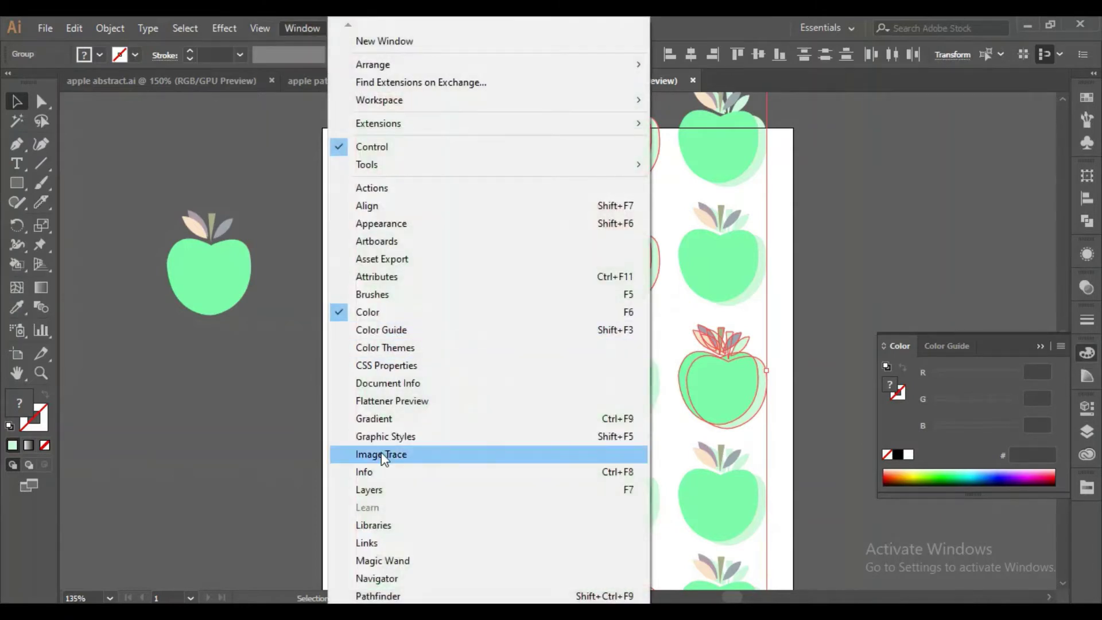
{"action": "left_click", "coordinate": [383, 325]}
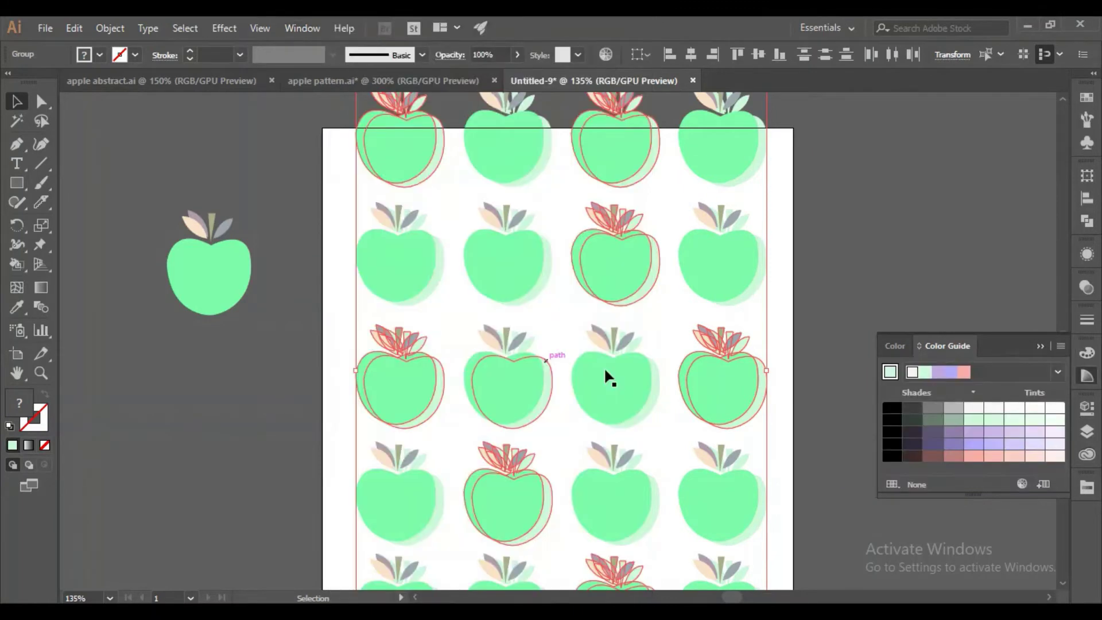
{"action": "left_click", "coordinate": [1021, 484]}
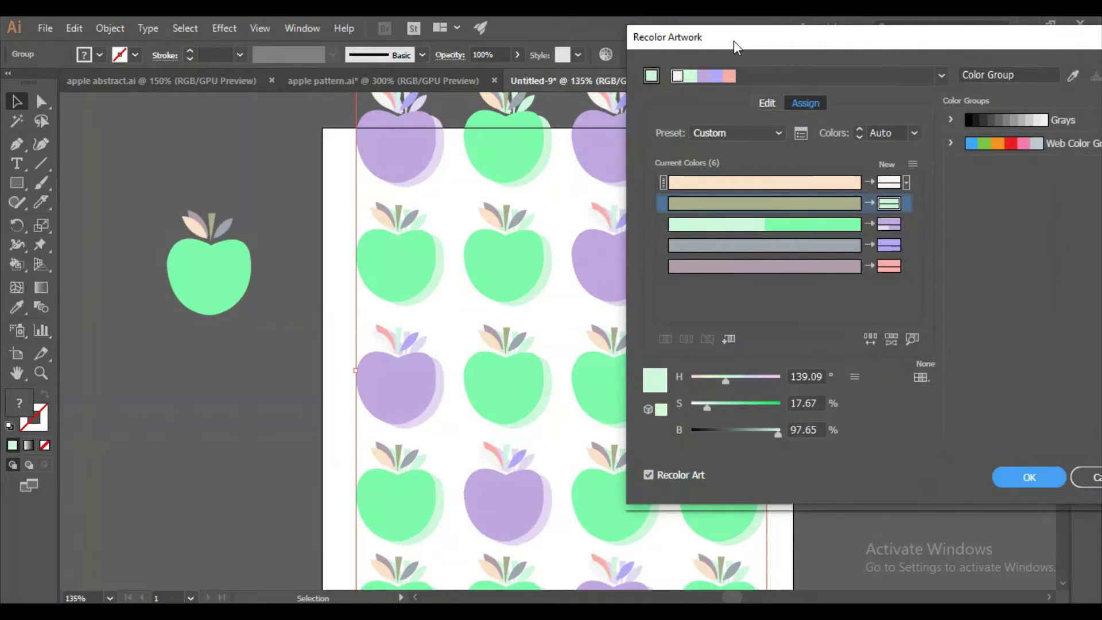
{"action": "left_click_drag", "start_coordinate": [734, 40], "coordinate": [935, 32]}
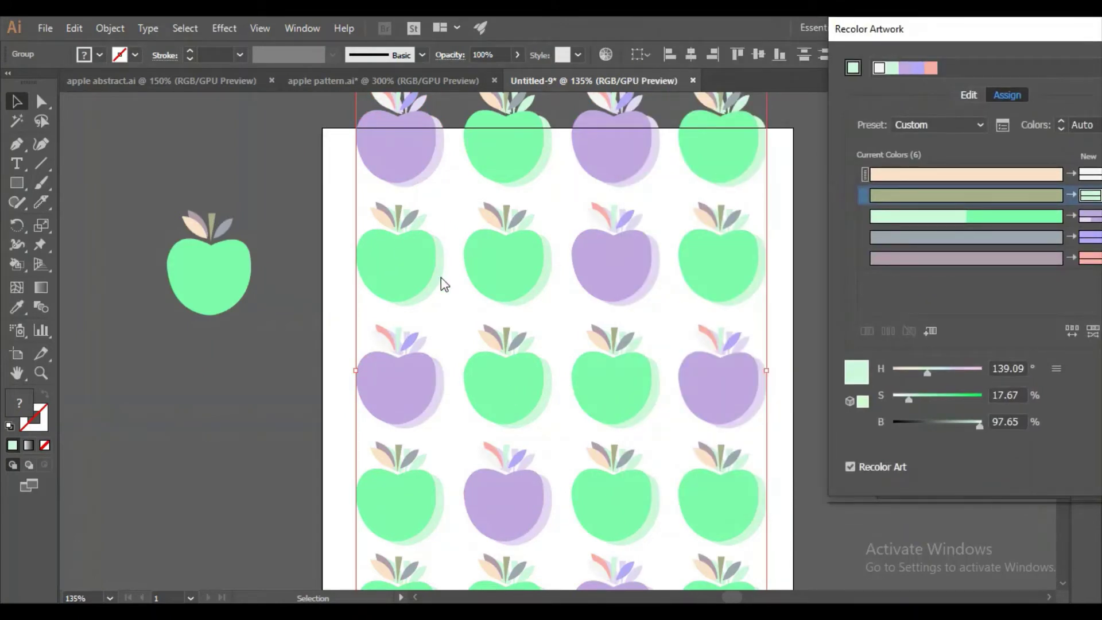
{"action": "left_click_drag", "start_coordinate": [924, 26], "coordinate": [627, 28]}
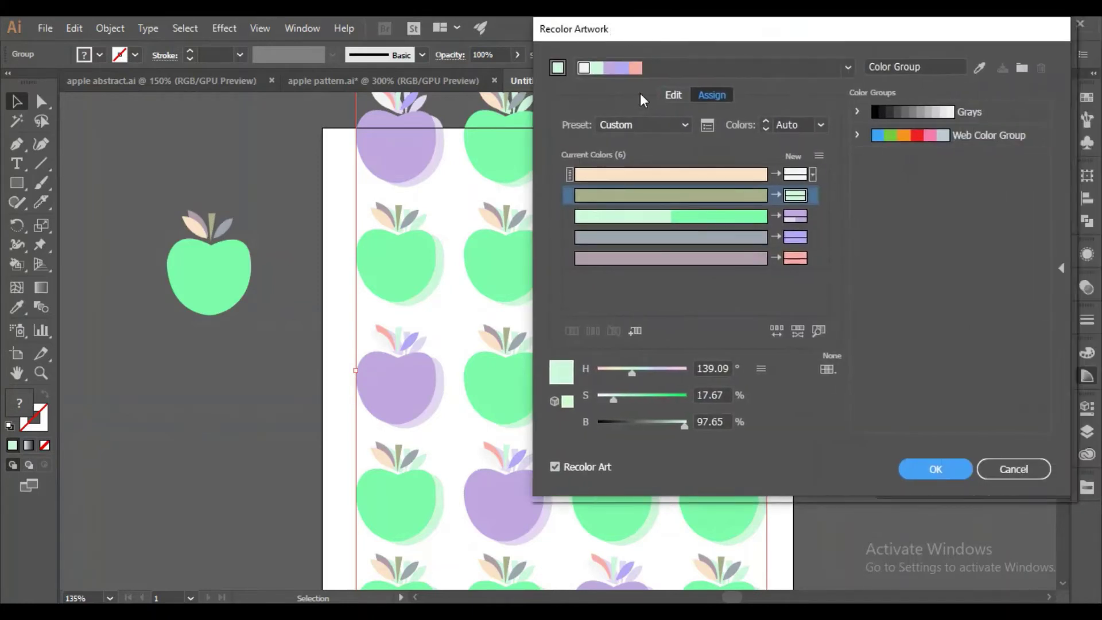
{"action": "left_click", "coordinate": [930, 470]}
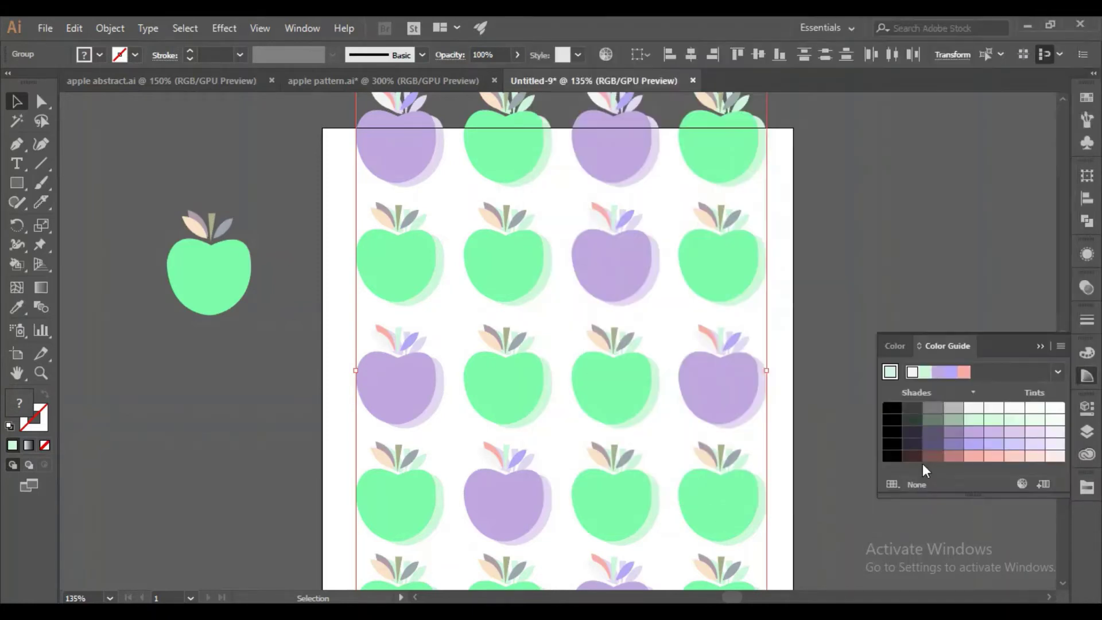
{"action": "left_click", "coordinate": [867, 239]}
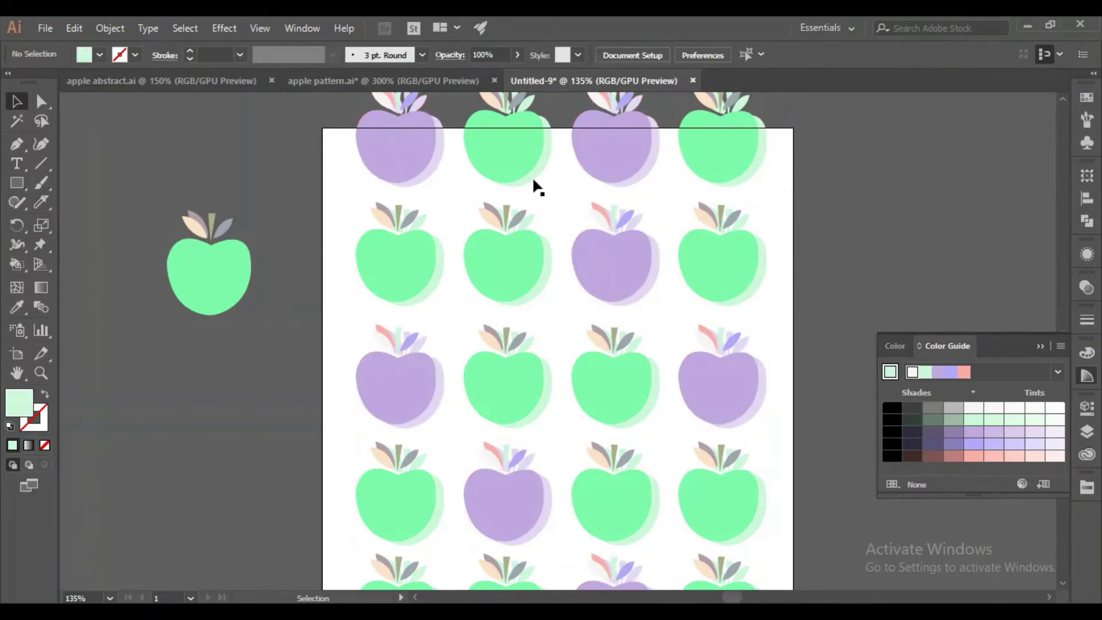
Select the first apple in row two, the second in row three, the third in row four, and the first and fourth in row five.
{"action": "left_click", "coordinate": [402, 263]}
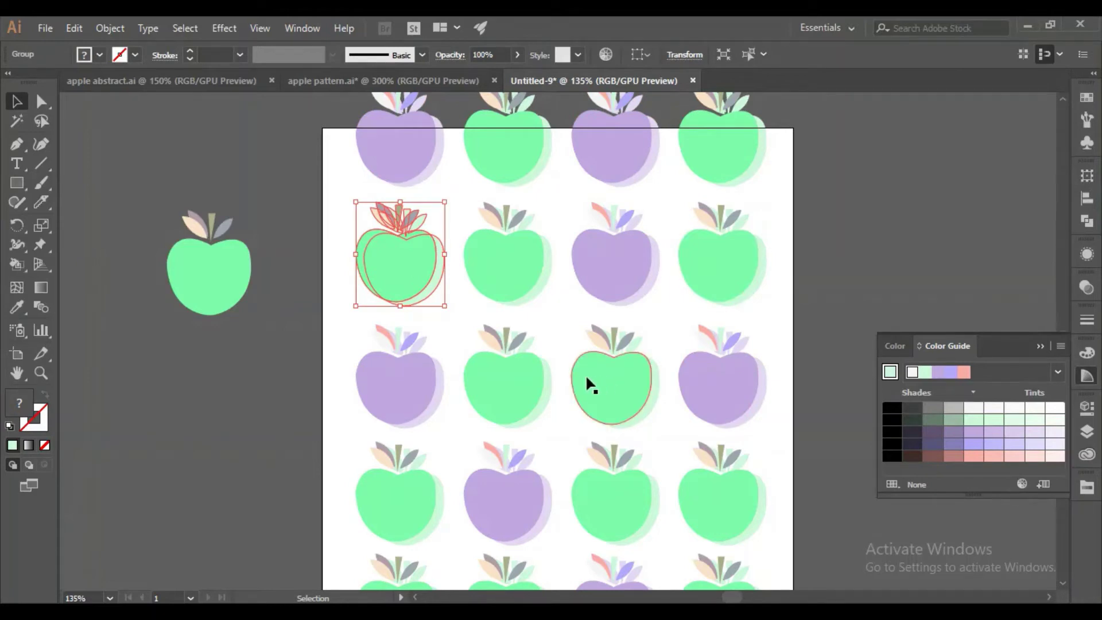
{"action": "left_click", "coordinate": [541, 381], "text": "shift"}
{"action": "scroll", "coordinate": [610, 401], "scroll_direction": "down", "scroll_amount": 2}
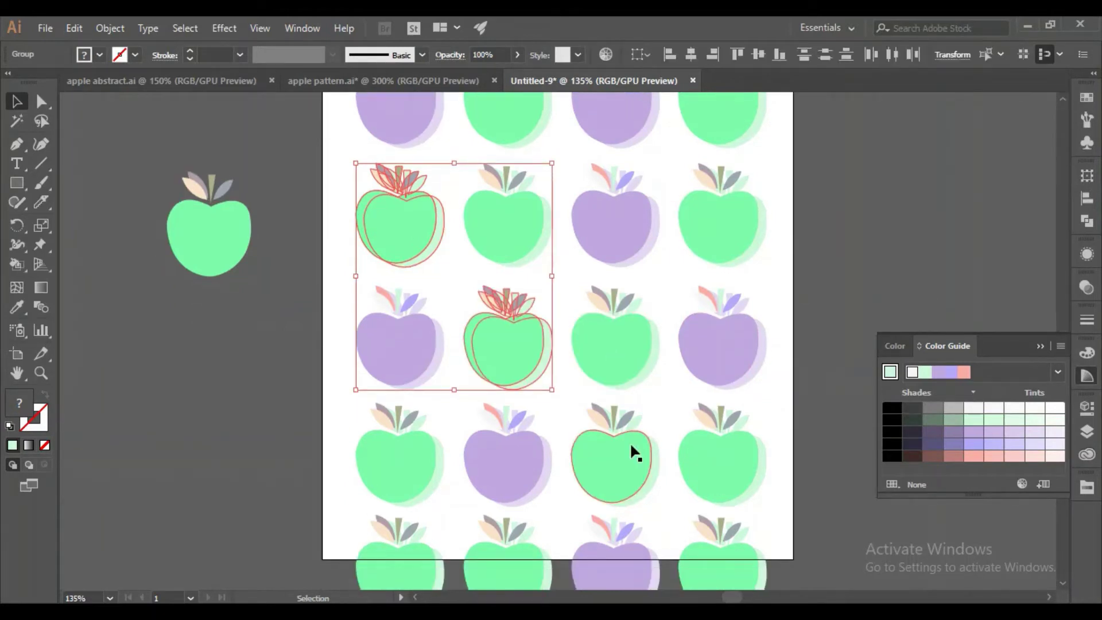
{"action": "left_click", "coordinate": [629, 443], "text": "shift"}
{"action": "scroll", "coordinate": [487, 368], "scroll_direction": "down", "scroll_amount": 3}
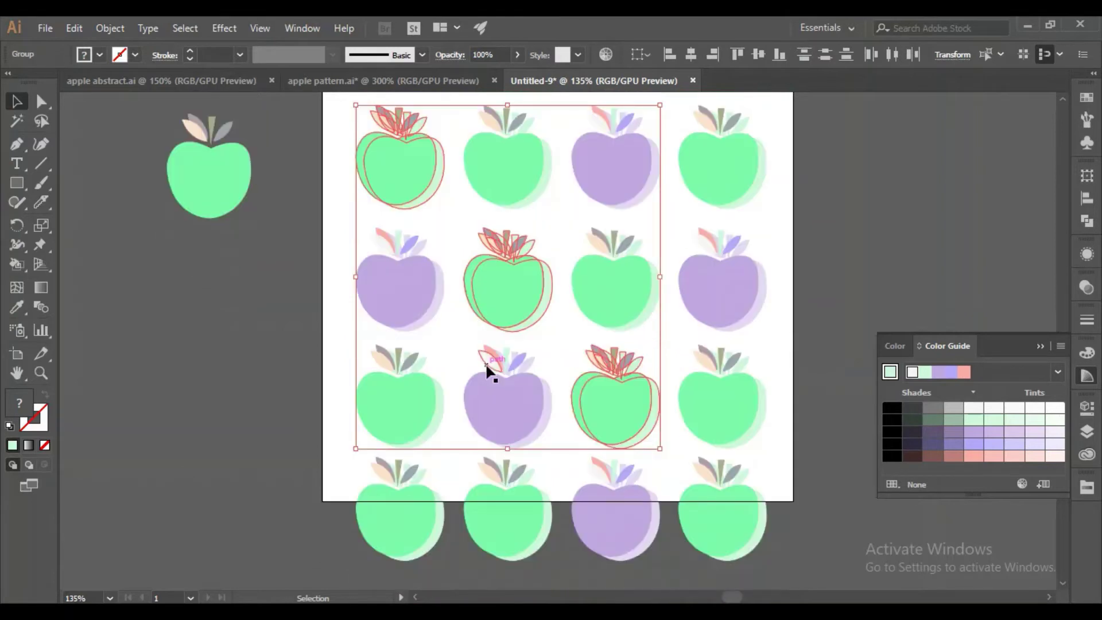
{"action": "left_click", "coordinate": [401, 504], "text": "shift"}
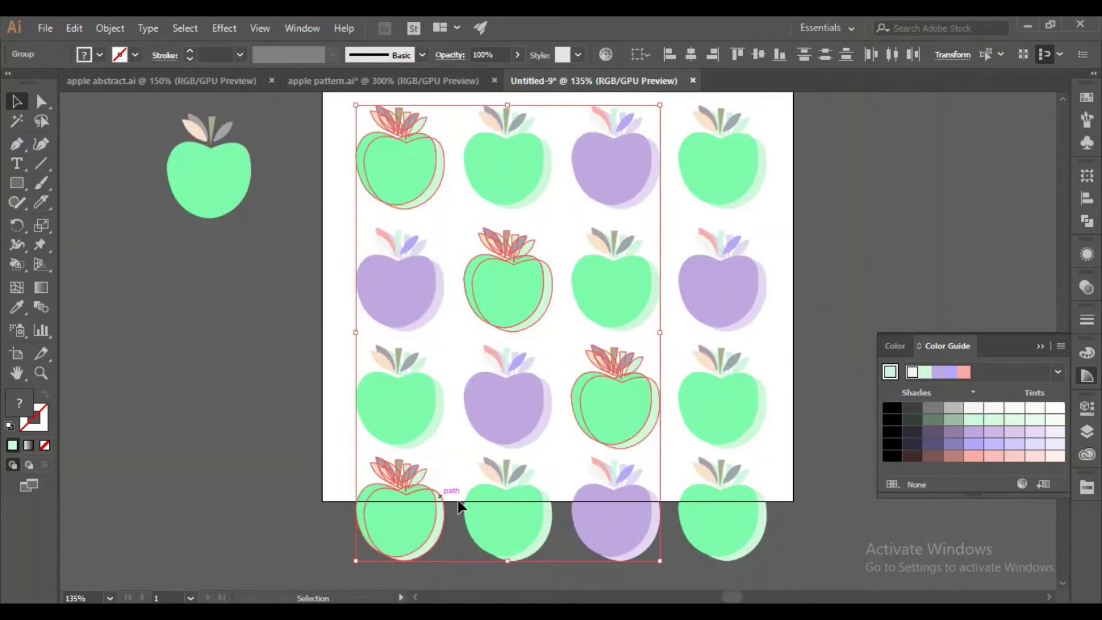
{"action": "left_click", "coordinate": [717, 532], "text": "shift"}
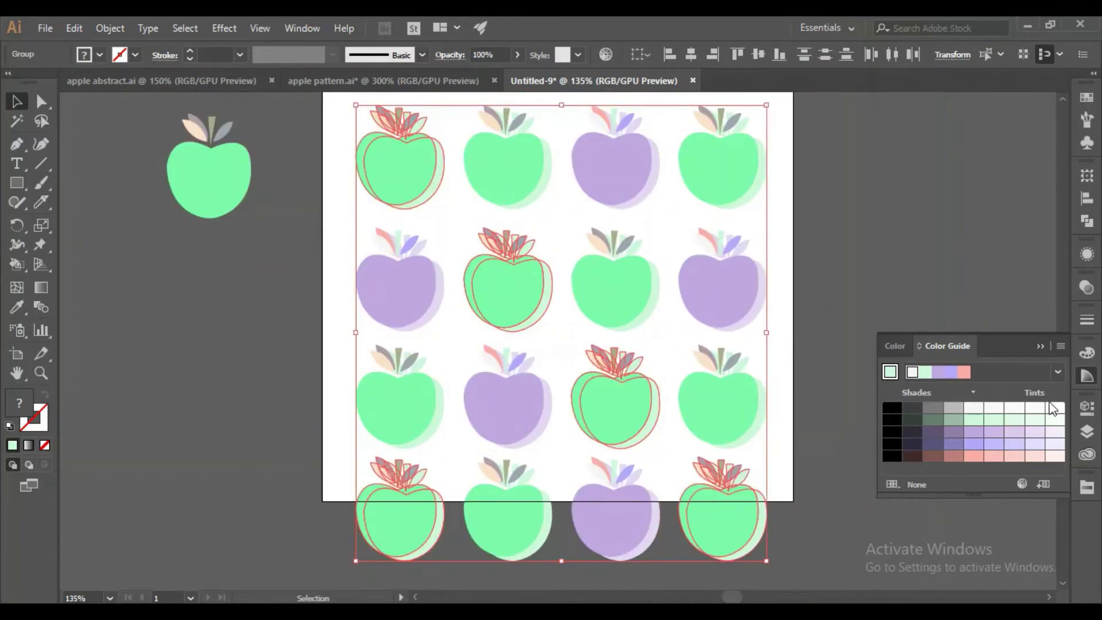
Recolor the selected apples, changing the green body color to pink with hue 336°, saturation 21% and brightness 95%, and deselect them.
{"action": "left_click", "coordinate": [1022, 481]}
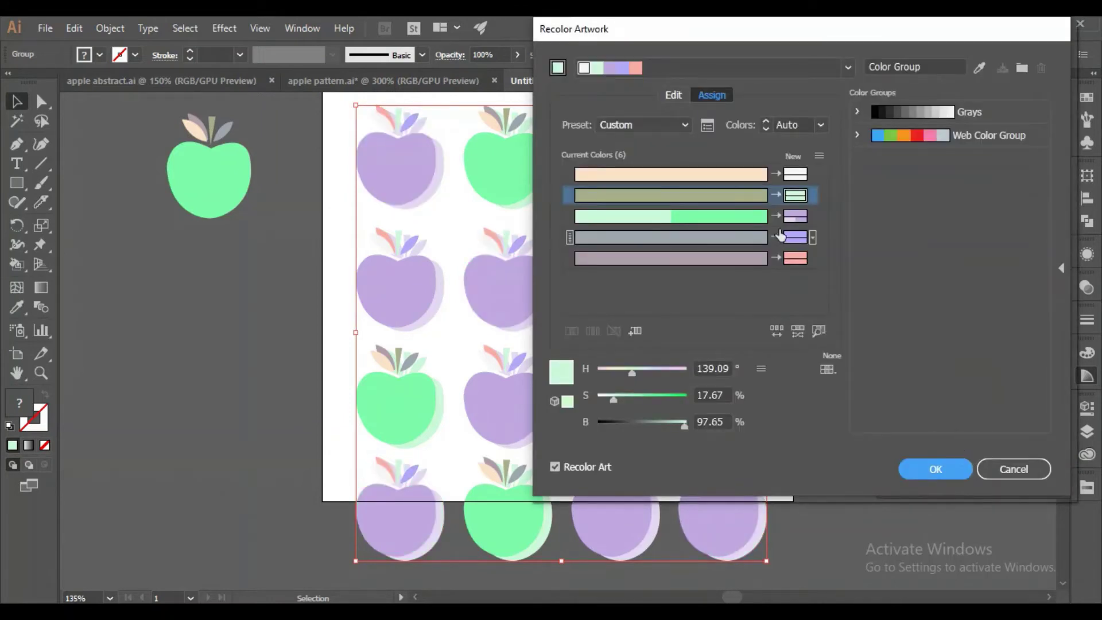
{"action": "left_click", "coordinate": [681, 174]}
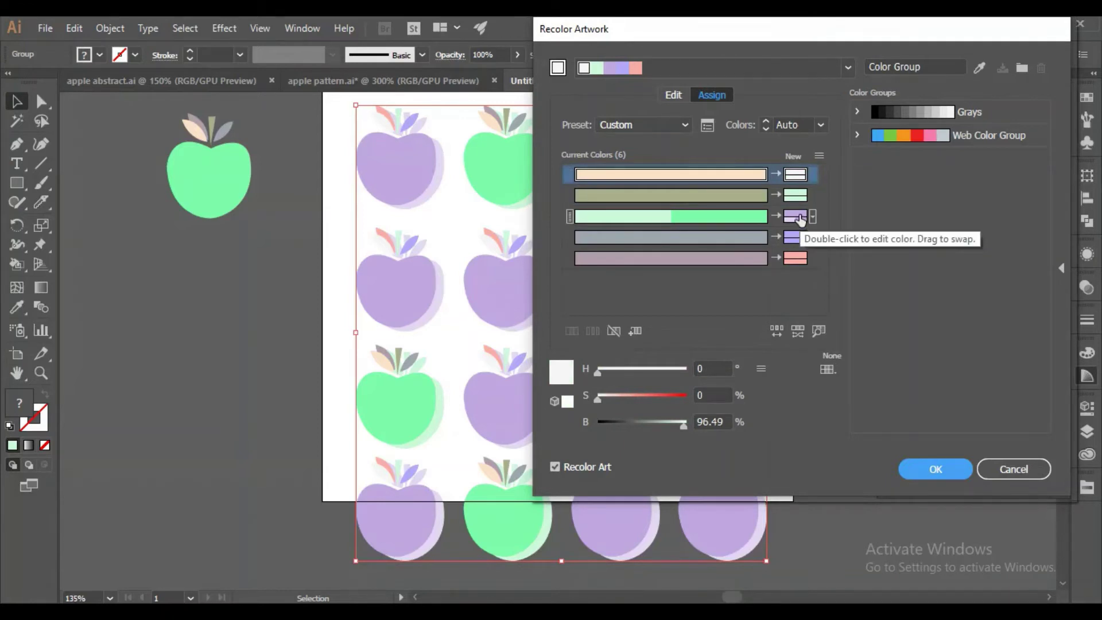
{"action": "left_click", "coordinate": [795, 217]}
{"action": "left_click", "coordinate": [682, 372]}
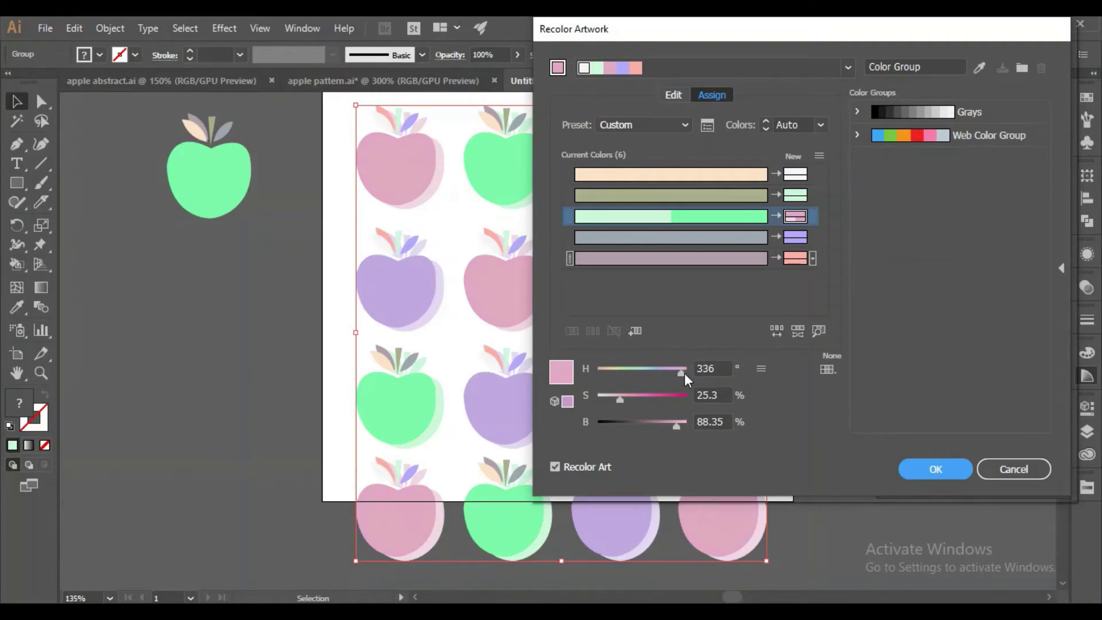
{"action": "mouse_move", "coordinate": [620, 392]}
{"action": "left_mouse_down"}
{"action": "mouse_move", "coordinate": [609, 394]}
{"action": "mouse_move", "coordinate": [617, 398]}
{"action": "left_mouse_up"}
{"action": "left_click_drag", "start_coordinate": [681, 429], "coordinate": [683, 431]}
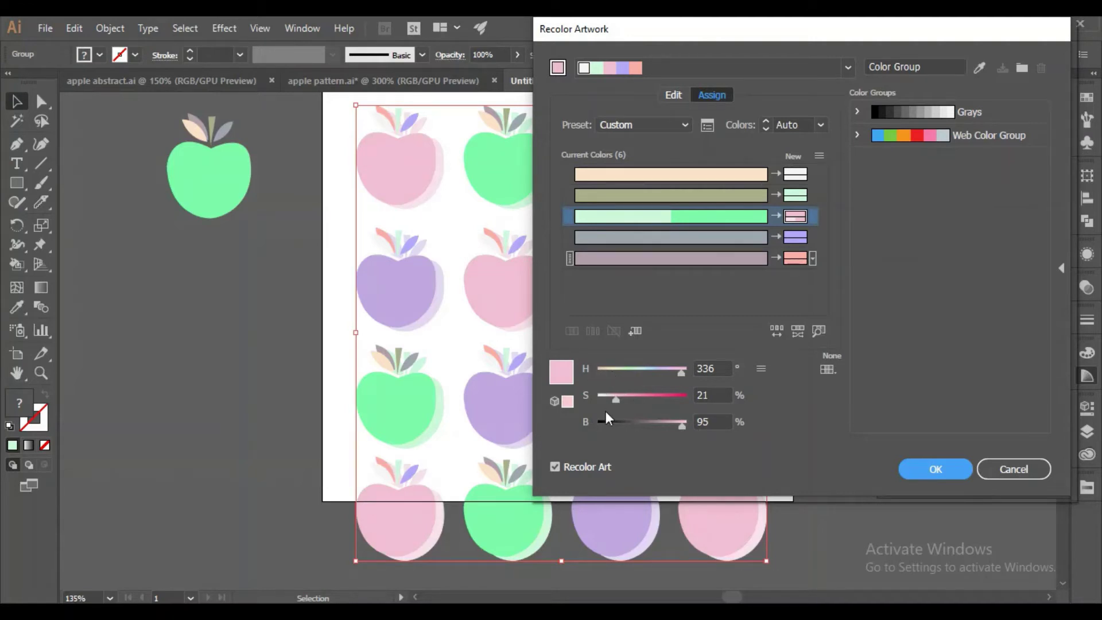
{"action": "left_click_drag", "start_coordinate": [660, 29], "coordinate": [687, 27]}
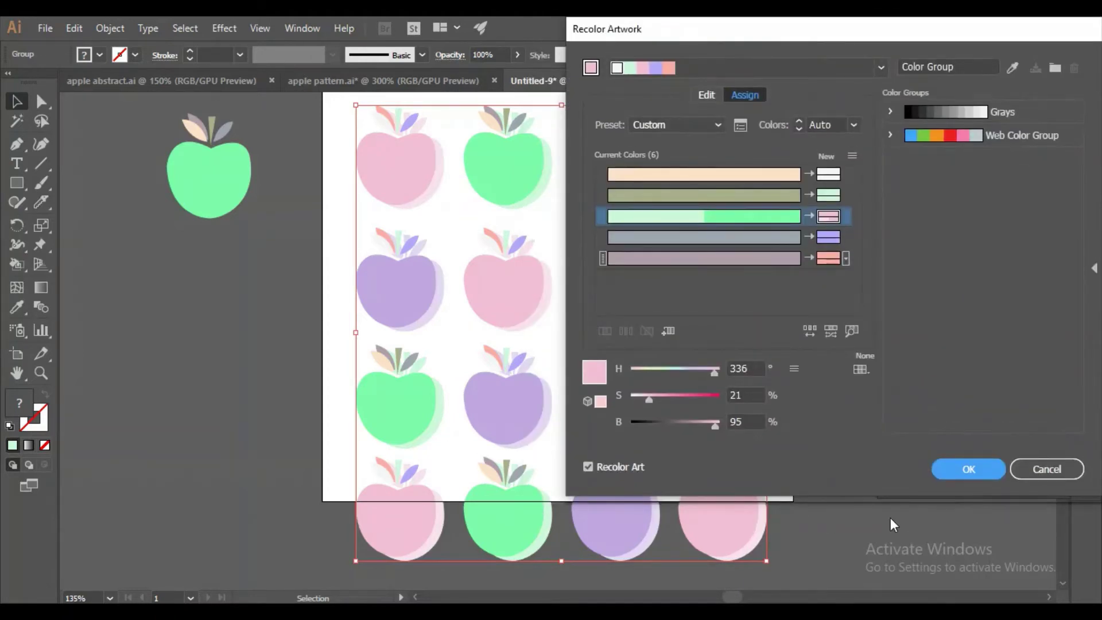
{"action": "left_click", "coordinate": [972, 466]}
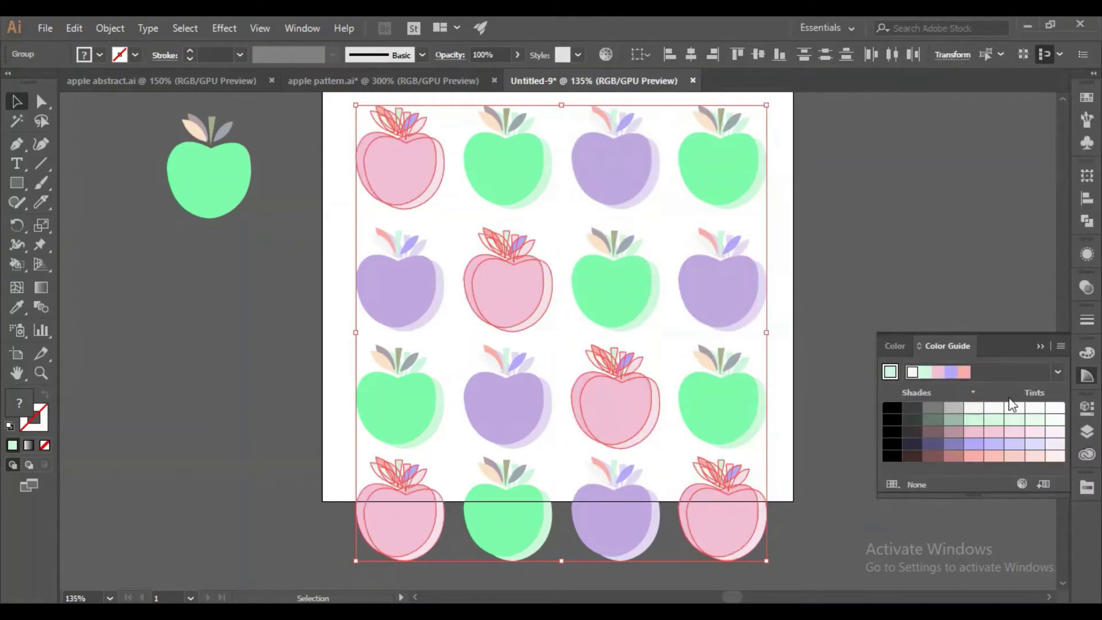
{"action": "left_click", "coordinate": [1040, 346]}
{"action": "left_click", "coordinate": [810, 327]}
Examine the recolored apple rows across the whole artboard, including the rows crossing its upper and lower edges.
{"action": "scroll", "coordinate": [796, 353], "scroll_direction": "up", "scroll_amount": 3}
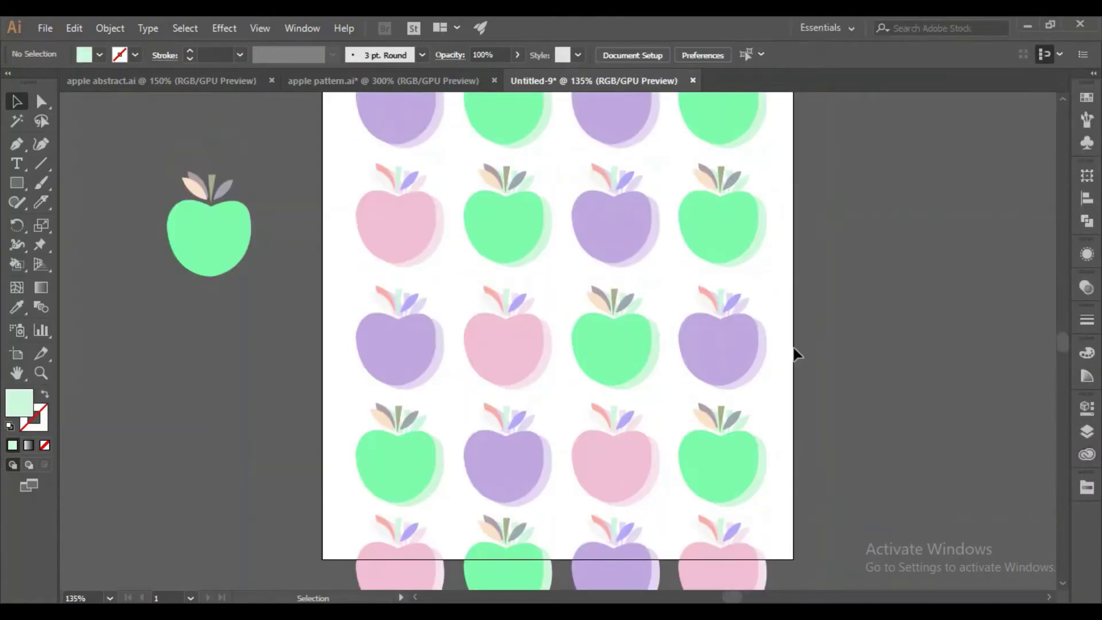
{"action": "key", "text": "ctrl+minus"}
{"action": "key", "text": "ctrl+minus"}
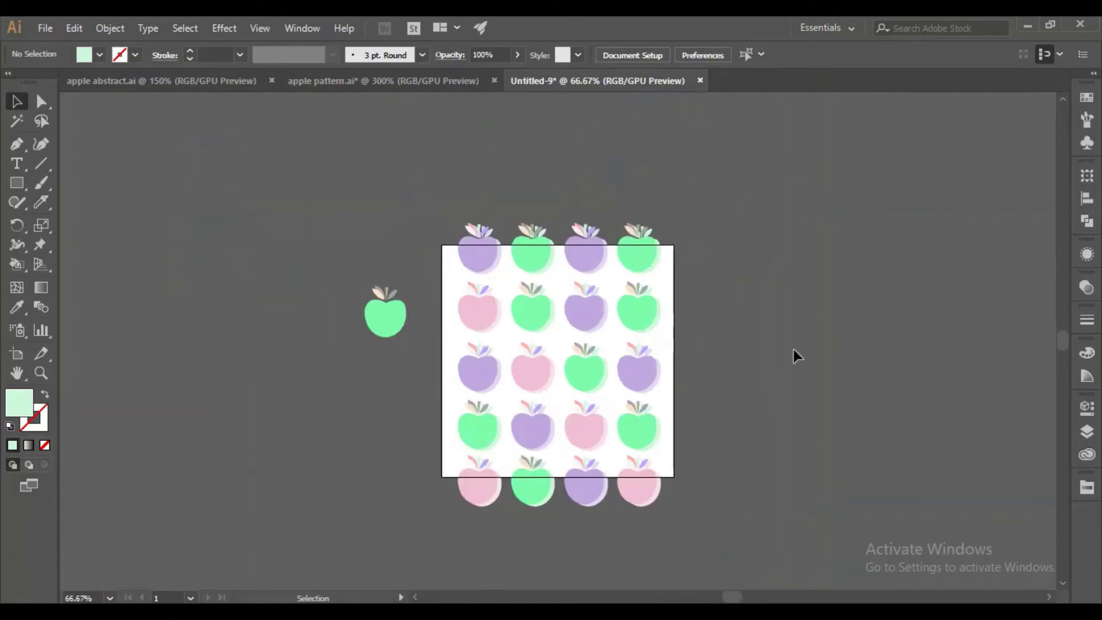
{"action": "key", "text": "ctrl+equal"}
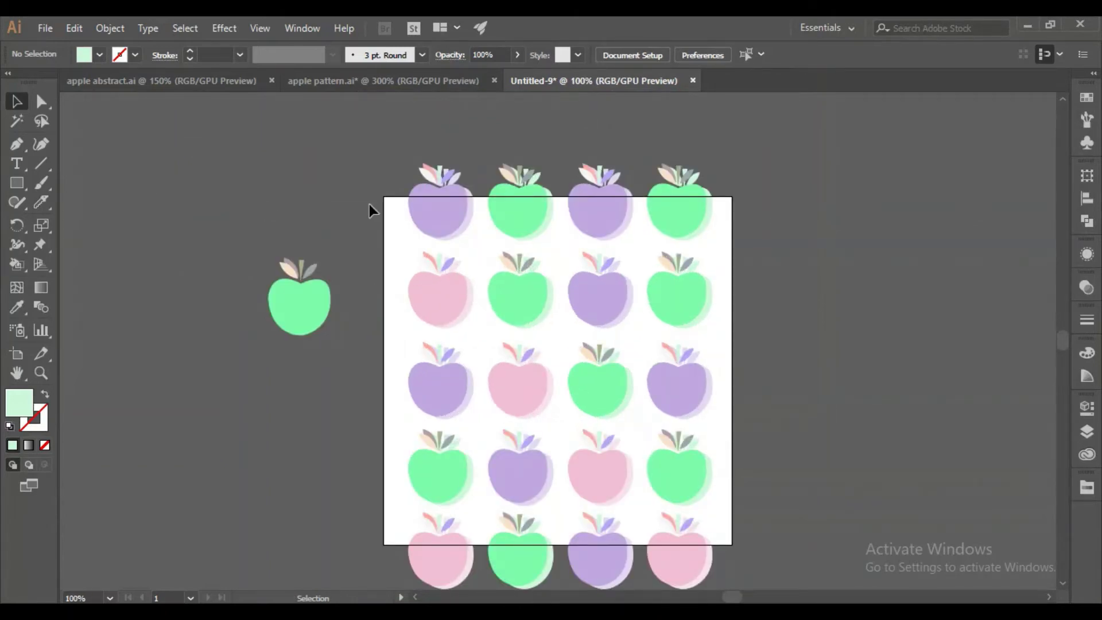
{"action": "scroll", "coordinate": [391, 134], "scroll_direction": "down", "scroll_amount": 1}
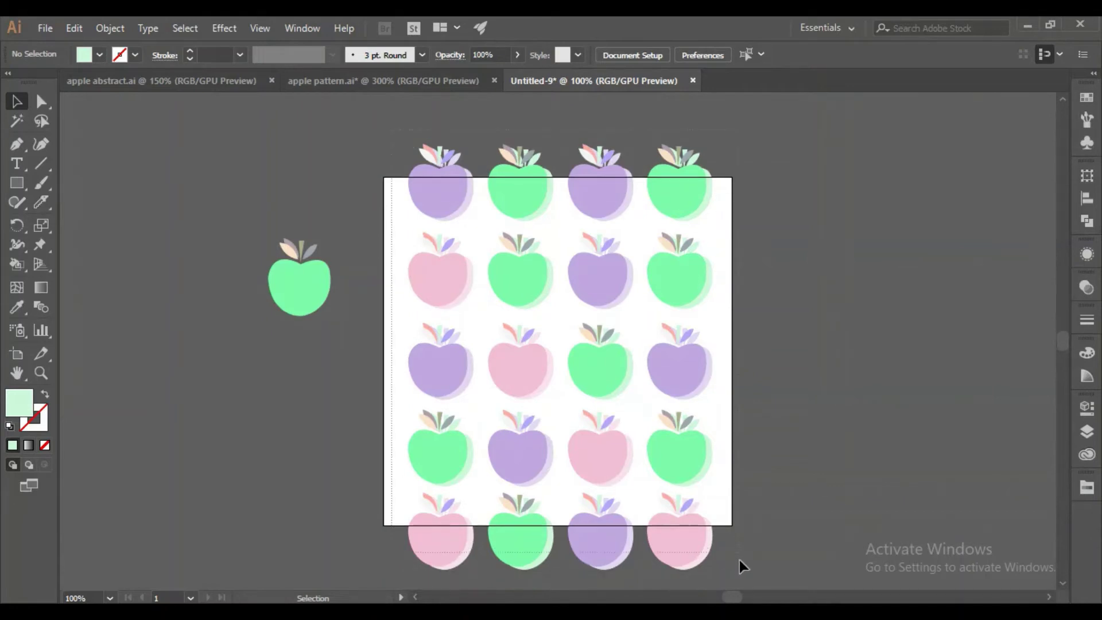
{"action": "left_click_drag", "start_coordinate": [719, 577], "coordinate": [698, 554]}
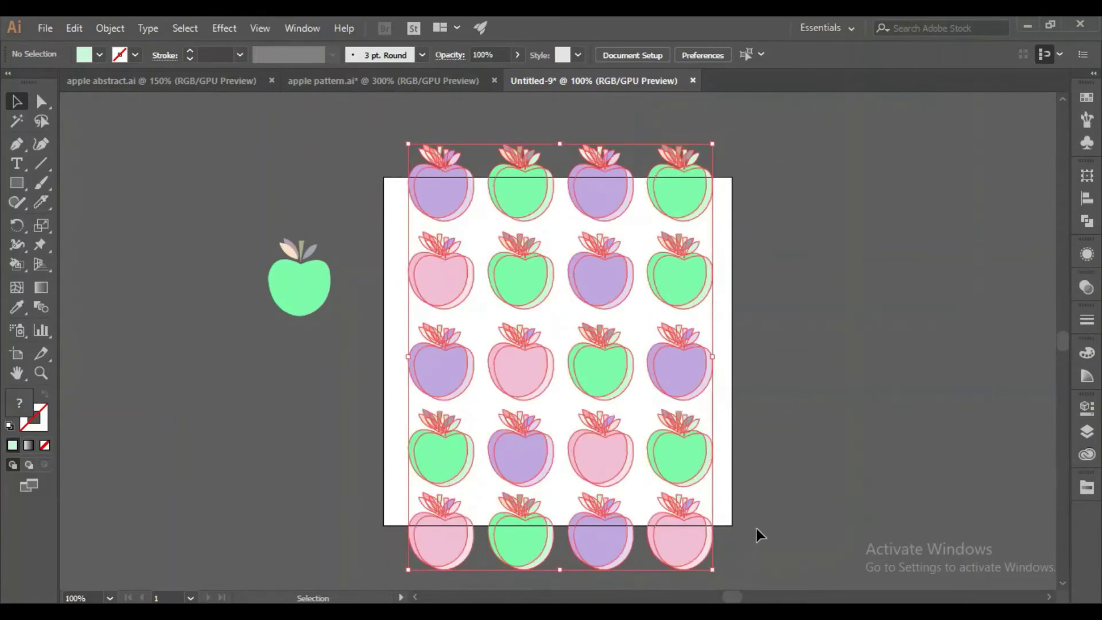
{"action": "left_click", "coordinate": [880, 415]}
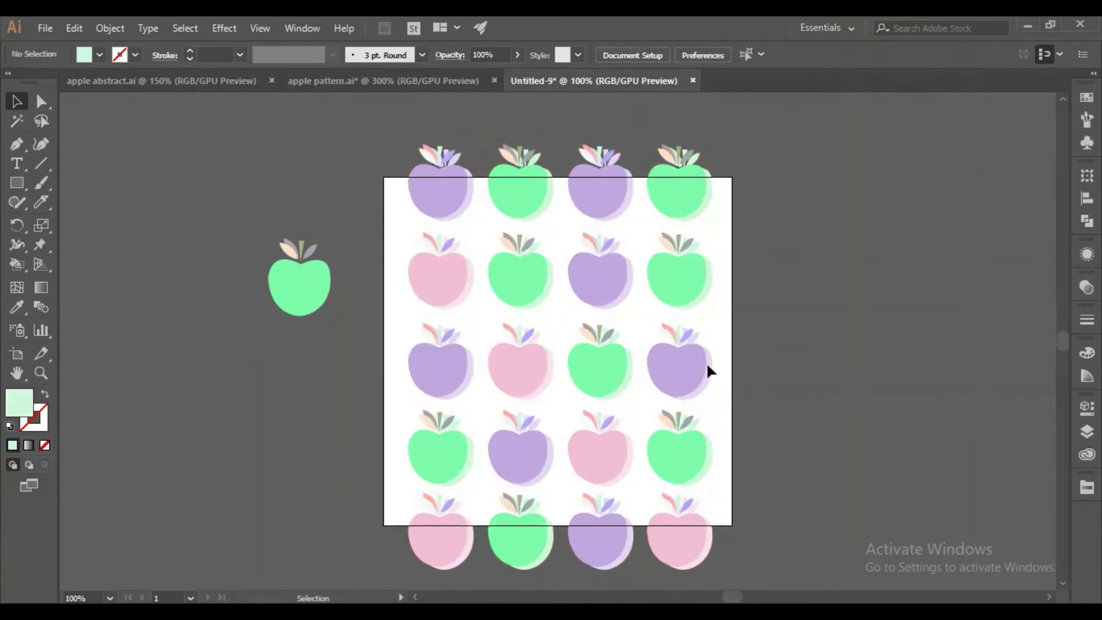
Create a 6 x 6 in pale green rectangle for the pattern background.
{"action": "left_click", "coordinate": [13, 185]}
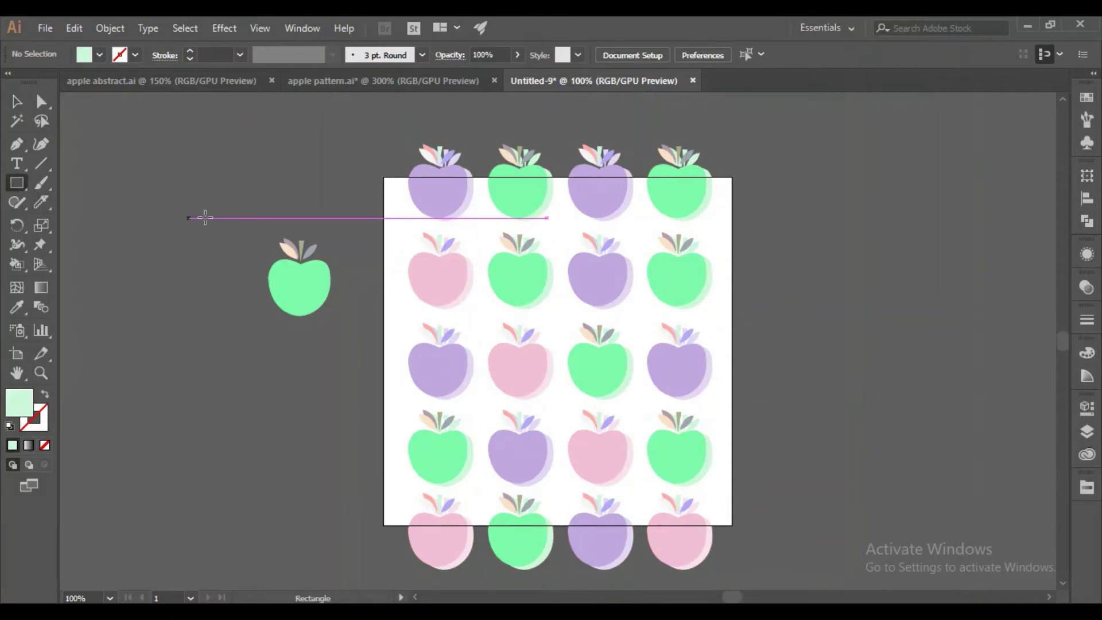
{"action": "left_click", "coordinate": [291, 191]}
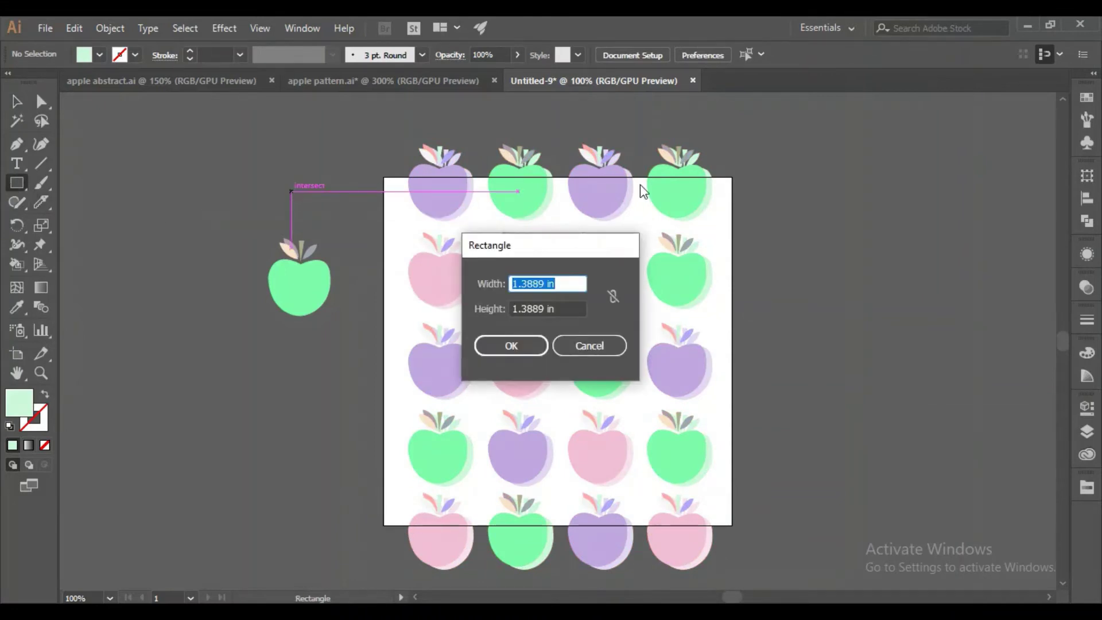
{"action": "type", "text": "6"}
{"action": "key", "text": "Tab"}
{"action": "type", "text": "6"}
{"action": "key", "text": "Return"}
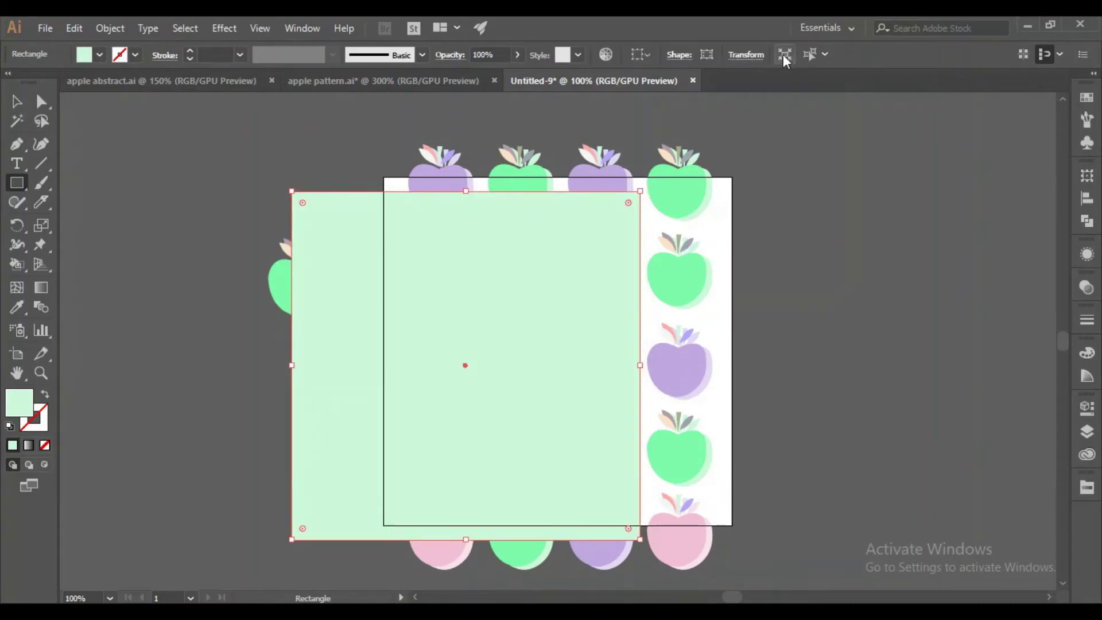
Align the pale green rectangle to the artboard, centering it horizontally and vertically.
{"action": "left_click", "coordinate": [825, 54]}
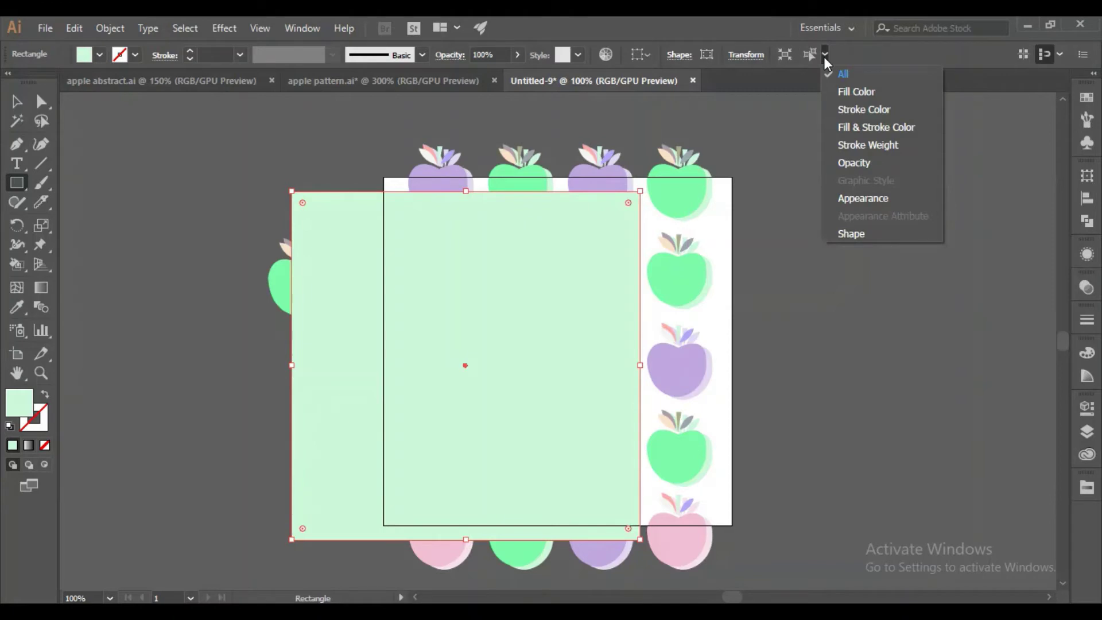
{"action": "left_click", "coordinate": [790, 58]}
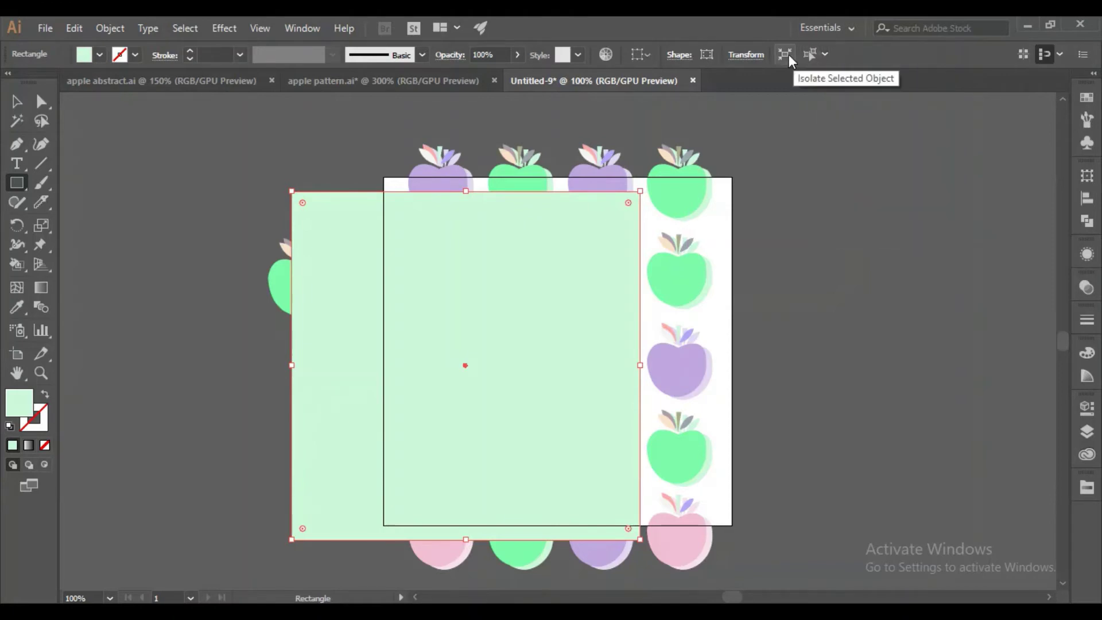
{"action": "left_click", "coordinate": [645, 54]}
{"action": "left_click", "coordinate": [666, 108]}
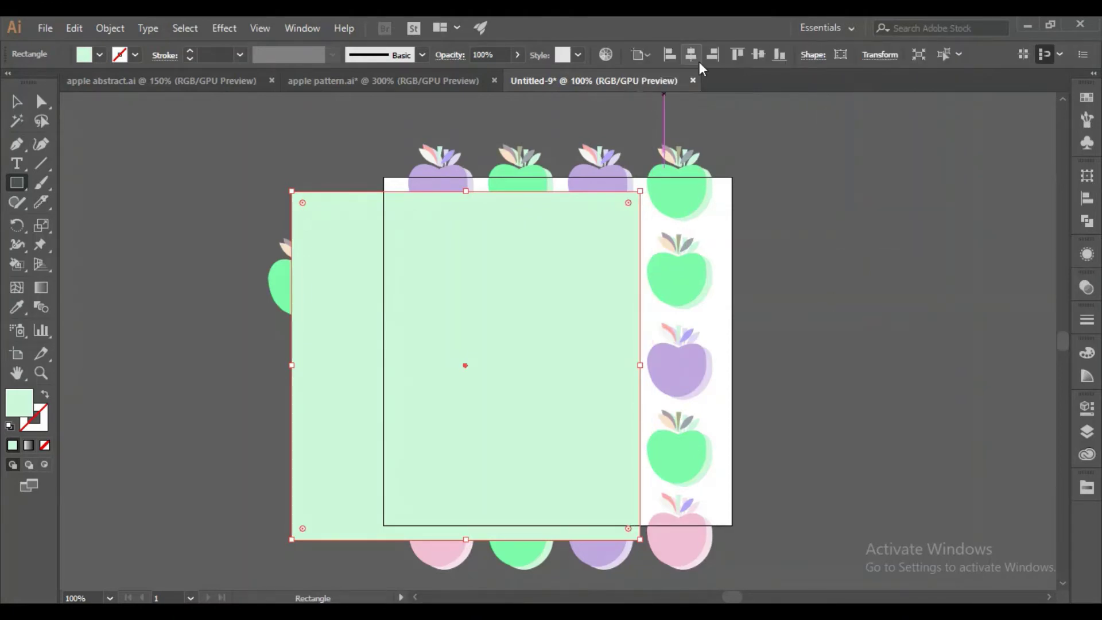
{"action": "left_click", "coordinate": [692, 55]}
{"action": "left_click", "coordinate": [758, 55]}
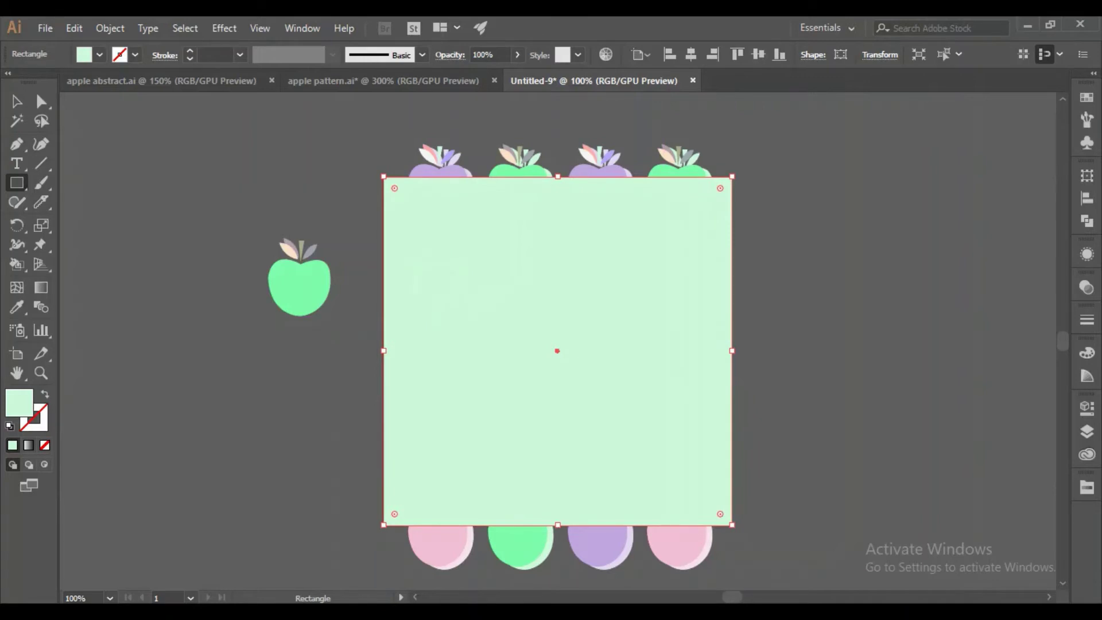
Paste a copy of the pale green rectangle in front, send one of the two to the back, and deselect.
{"action": "key", "text": "v"}
{"action": "right_click", "coordinate": [477, 260]}
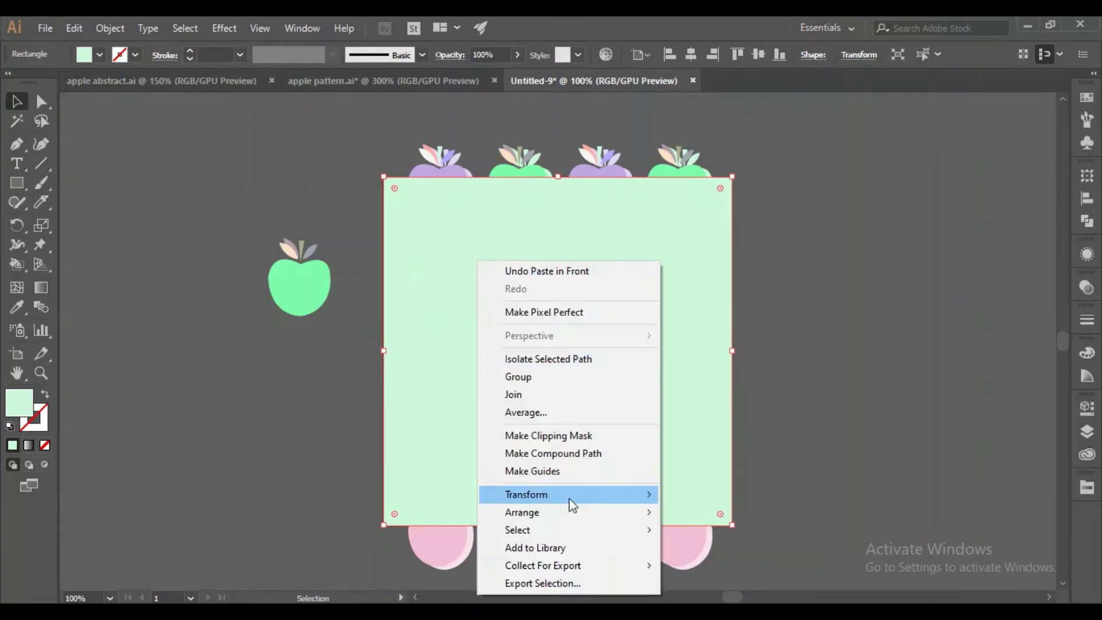
{"action": "mouse_move", "coordinate": [573, 511]}
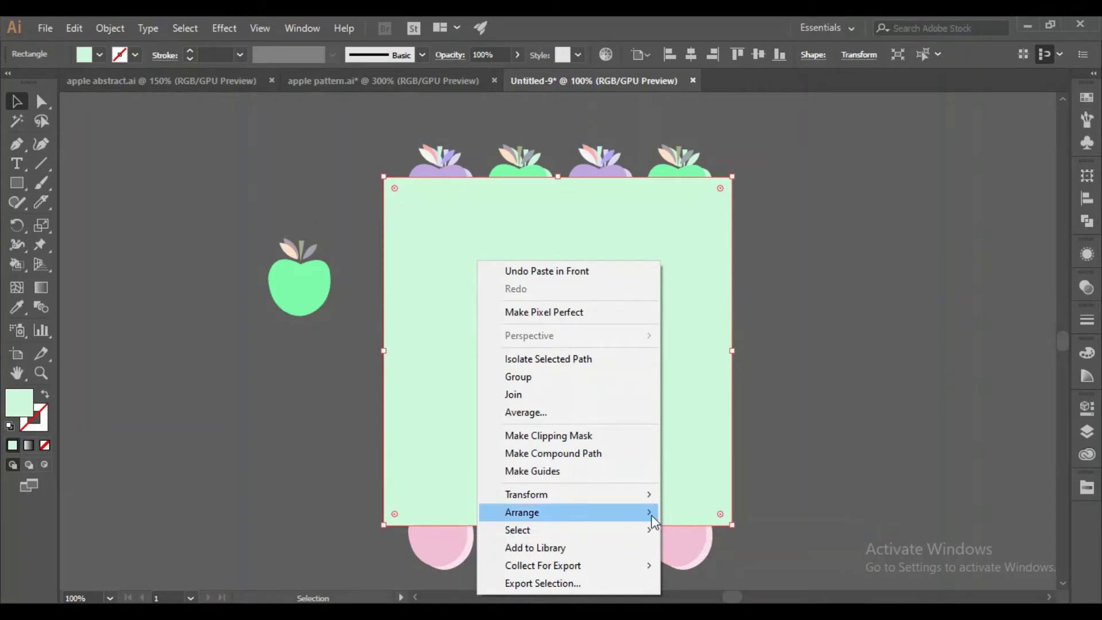
{"action": "mouse_move", "coordinate": [653, 515]}
{"action": "left_click", "coordinate": [709, 547]}
{"action": "left_click", "coordinate": [798, 324]}
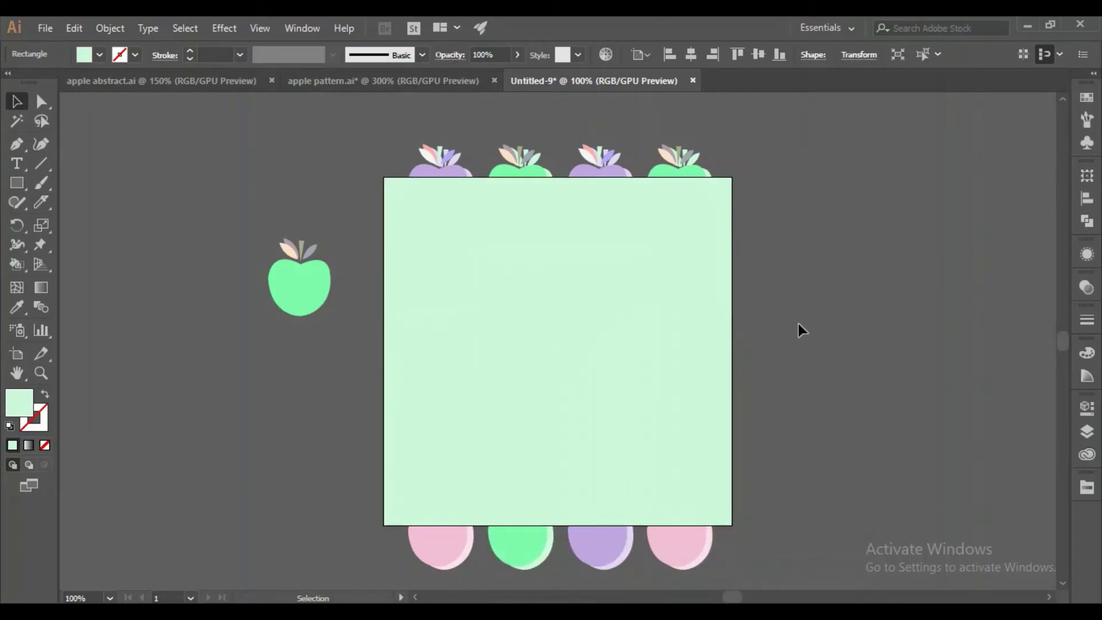
Make a clipping mask from the front rectangle and the apple rows, trimming the apples to the artboard square.
{"action": "left_click", "coordinate": [440, 204]}
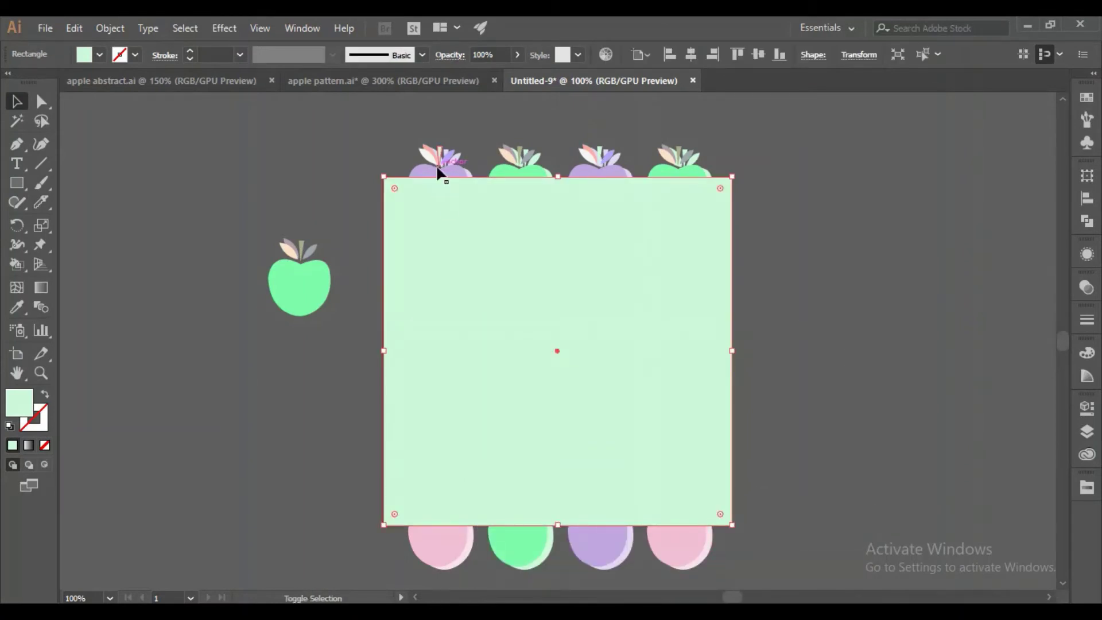
{"action": "left_click", "coordinate": [438, 171], "text": "shift"}
{"action": "right_click", "coordinate": [425, 168]}
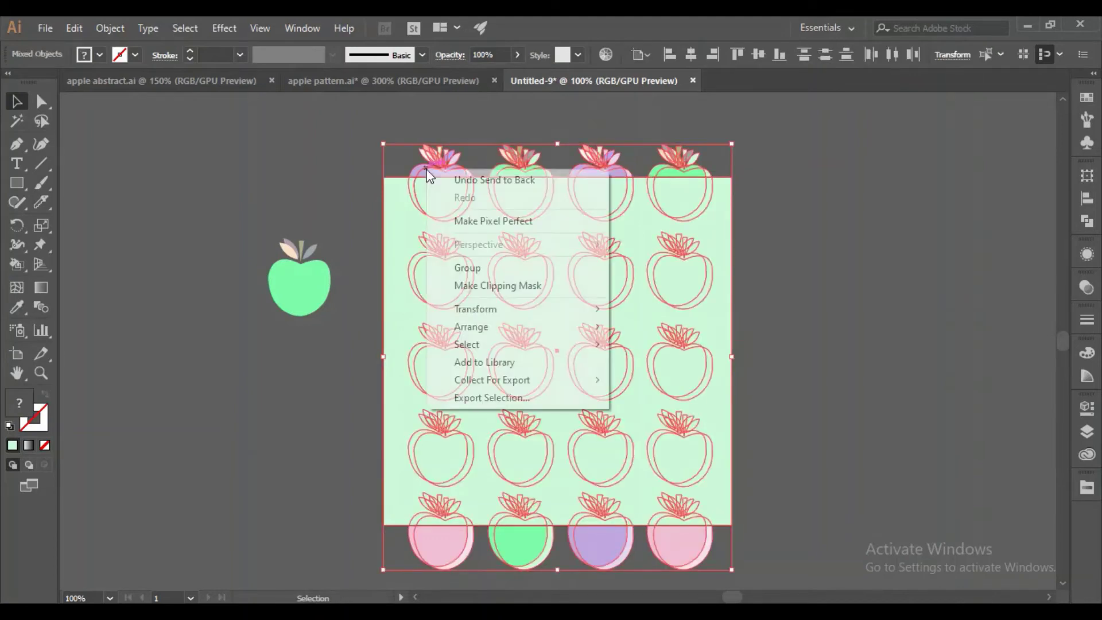
{"action": "left_click", "coordinate": [454, 287]}
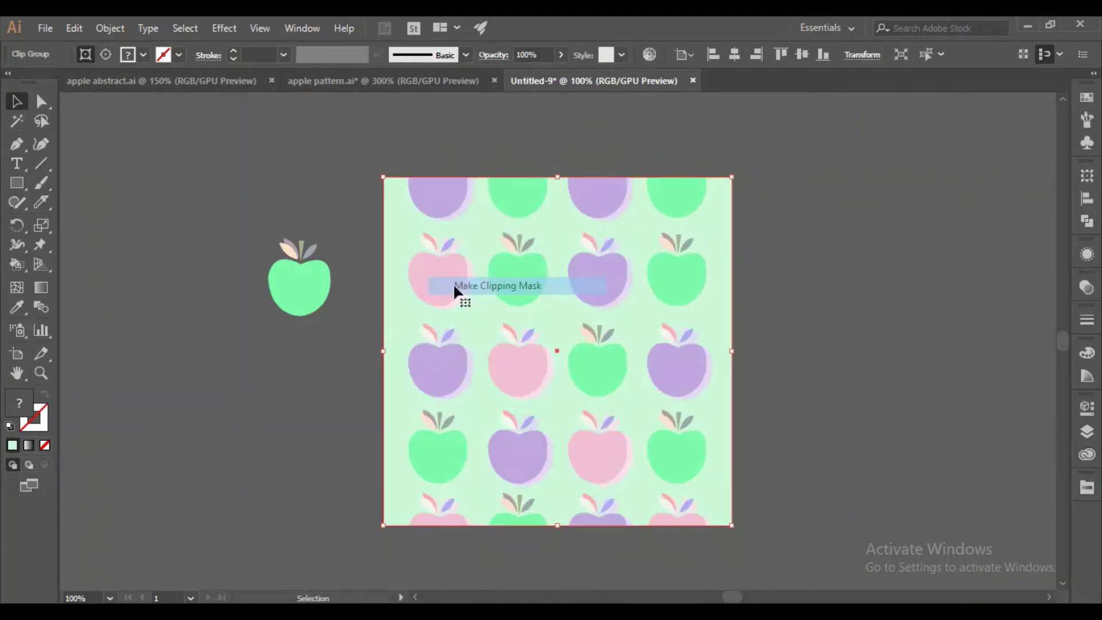
{"action": "left_click", "coordinate": [892, 294]}
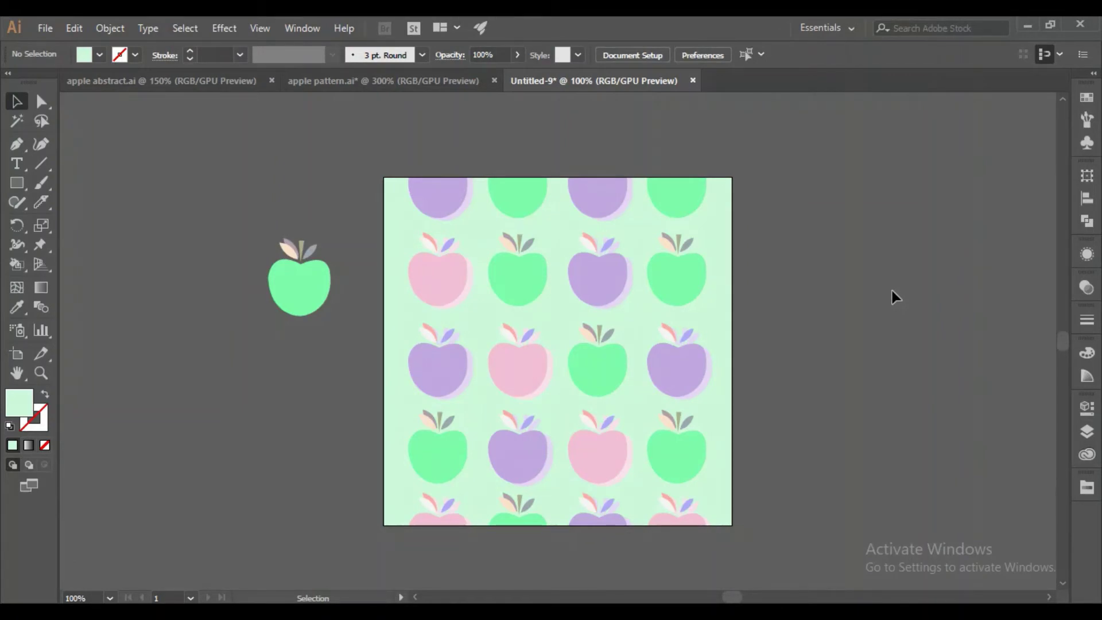
Recolor the background rectangle pale yellow with hue 69°, saturation 20% and brightness 99%, and deselect it.
{"action": "left_click", "coordinate": [402, 240]}
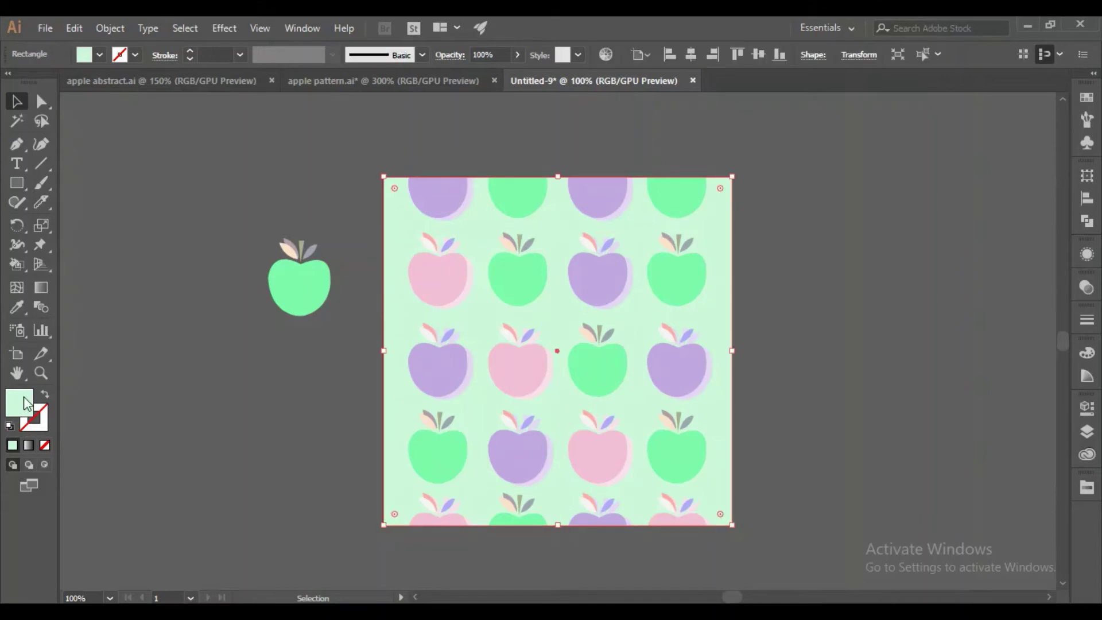
{"action": "double_click", "coordinate": [19, 402]}
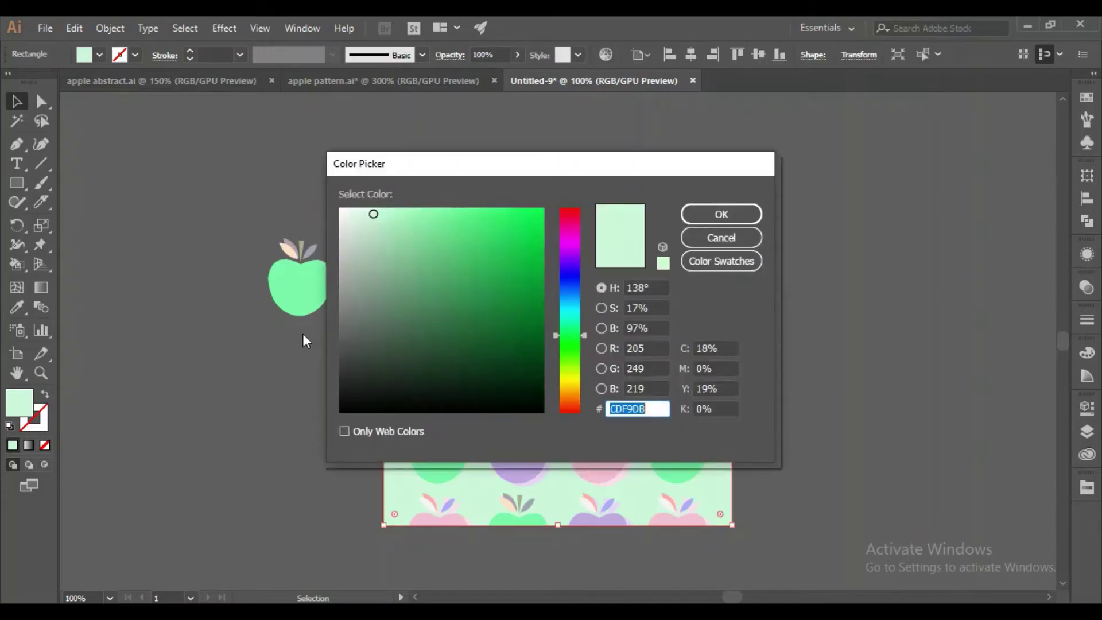
{"action": "left_click", "coordinate": [566, 374]}
{"action": "left_click", "coordinate": [380, 210]}
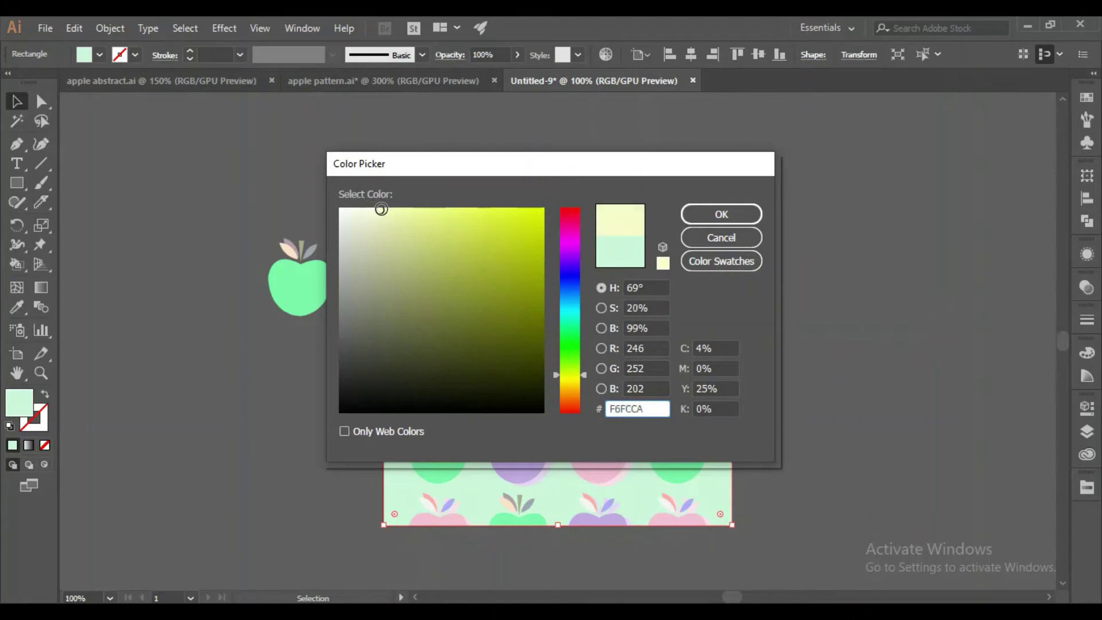
{"action": "left_click", "coordinate": [756, 218]}
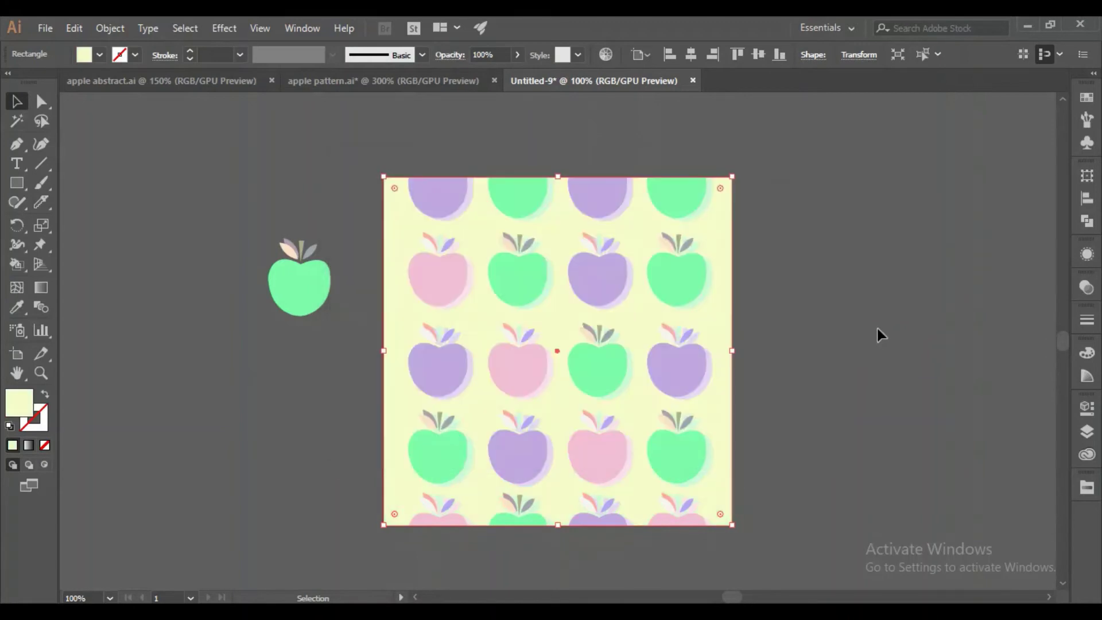
{"action": "left_click", "coordinate": [866, 329]}
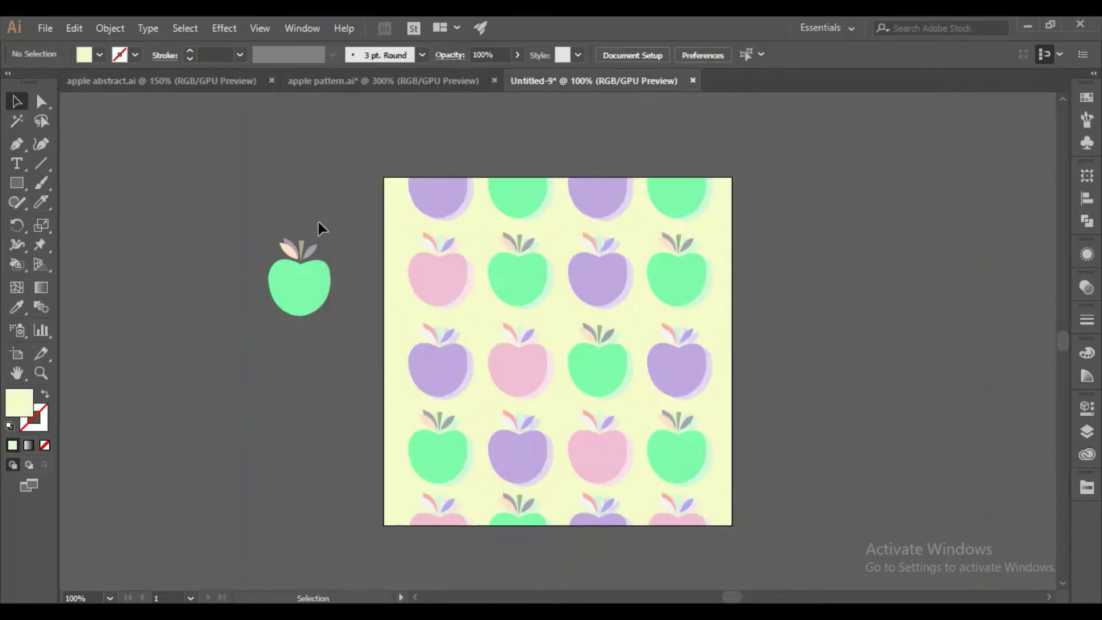
Select the clipped apples together with the yellow background and crop them to the square with Pathfinder.
{"action": "left_click_drag", "start_coordinate": [374, 167], "coordinate": [737, 529]}
{"action": "left_click", "coordinate": [1087, 98]}
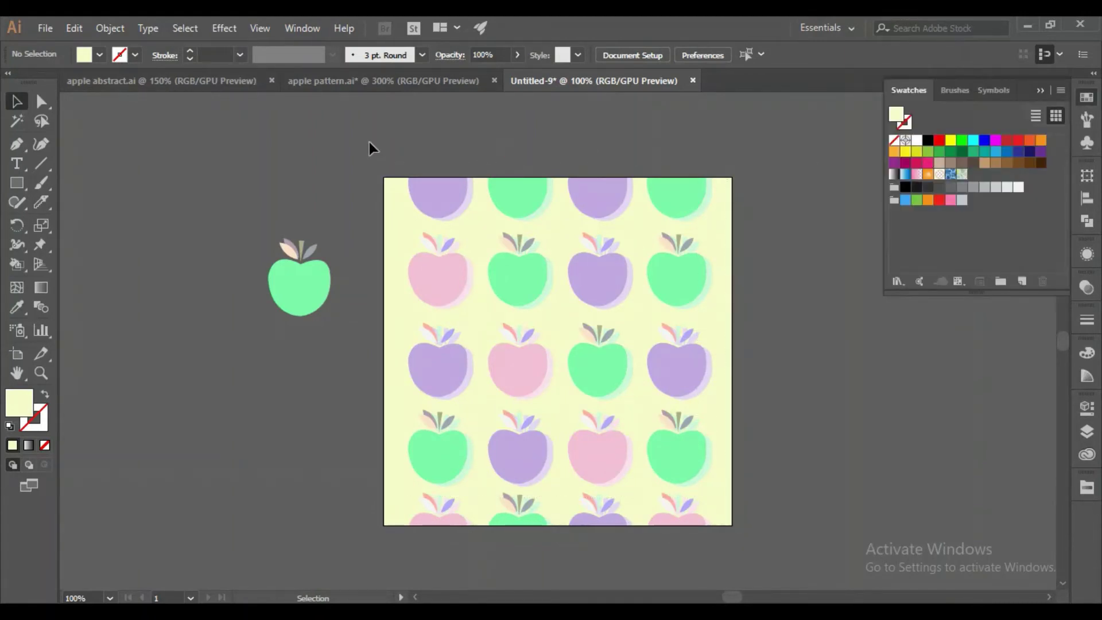
{"action": "left_click_drag", "start_coordinate": [370, 144], "coordinate": [719, 547]}
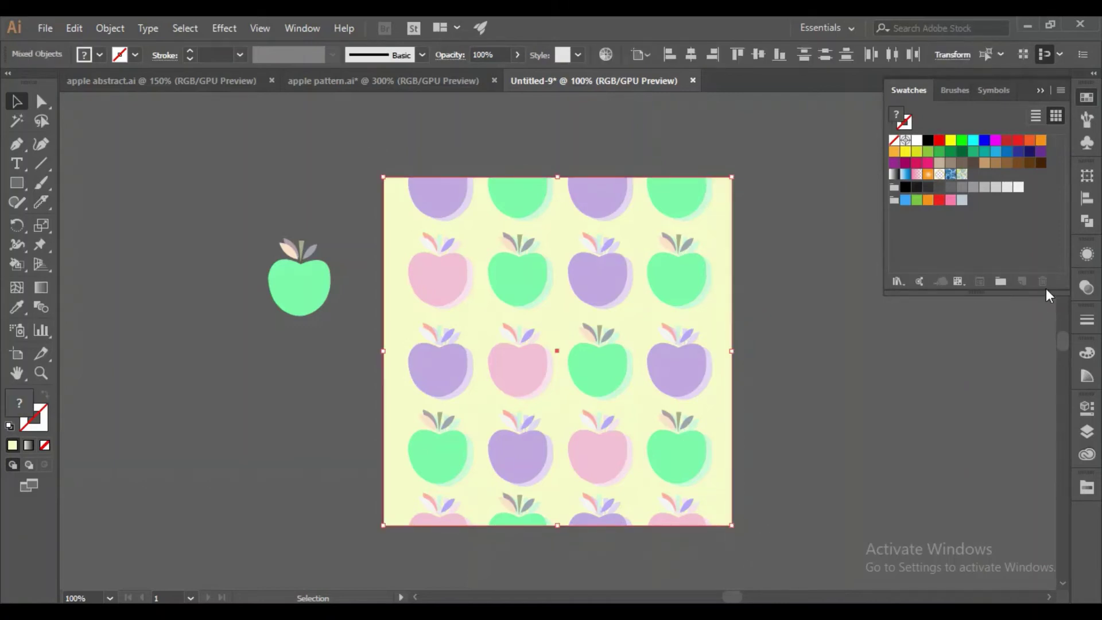
{"action": "key", "text": "ctrl+shift+F9"}
{"action": "left_click", "coordinate": [990, 254]}
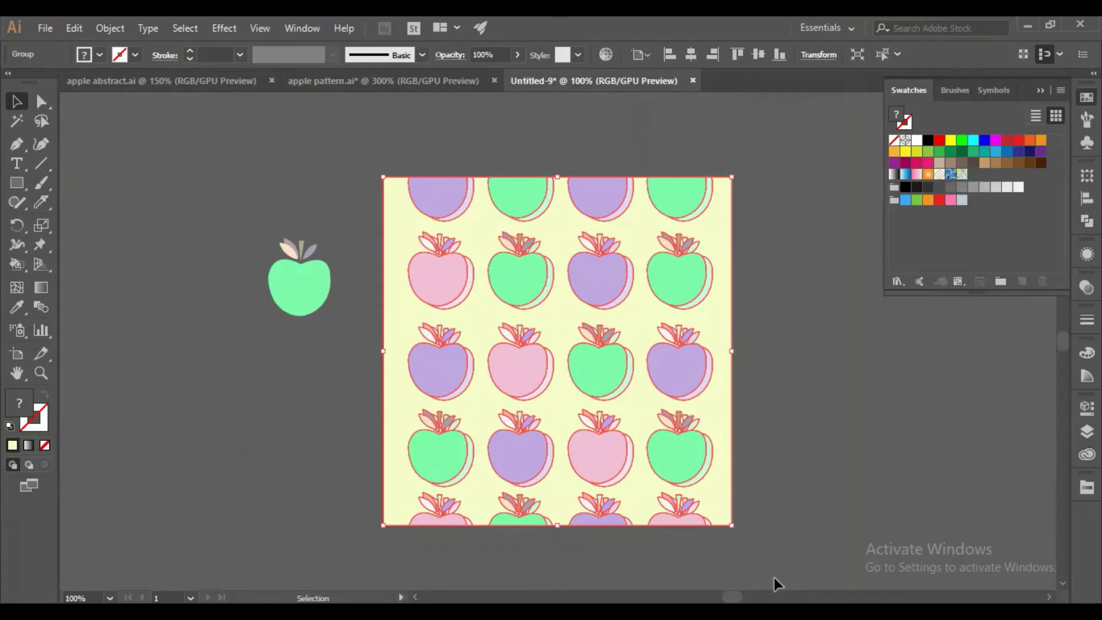
Save the cropped apple artwork as a pattern swatch and fill a new test rectangle beside the artboard with it.
{"action": "left_click_drag", "start_coordinate": [614, 347], "coordinate": [972, 173]}
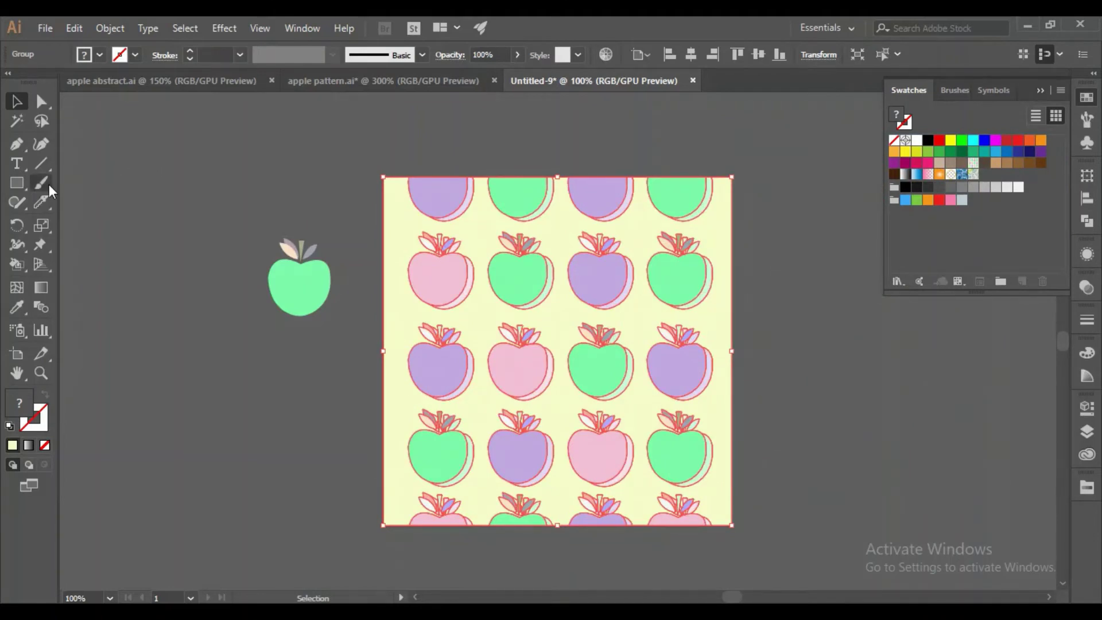
{"action": "key", "text": "m"}
{"action": "left_click_drag", "start_coordinate": [772, 299], "coordinate": [983, 555]}
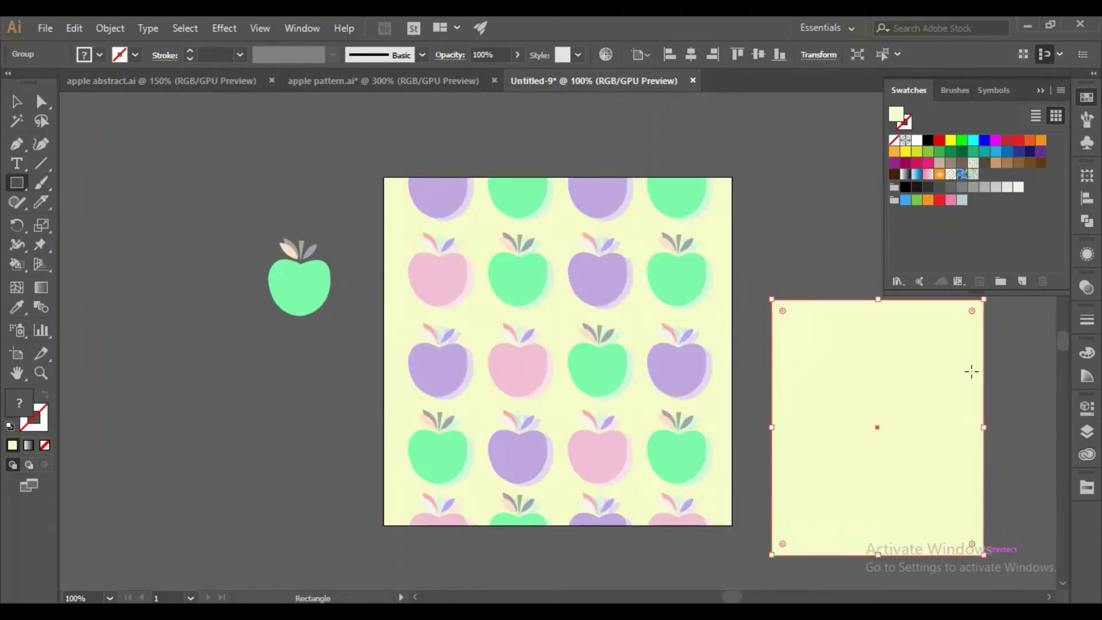
{"action": "left_click", "coordinate": [974, 164]}
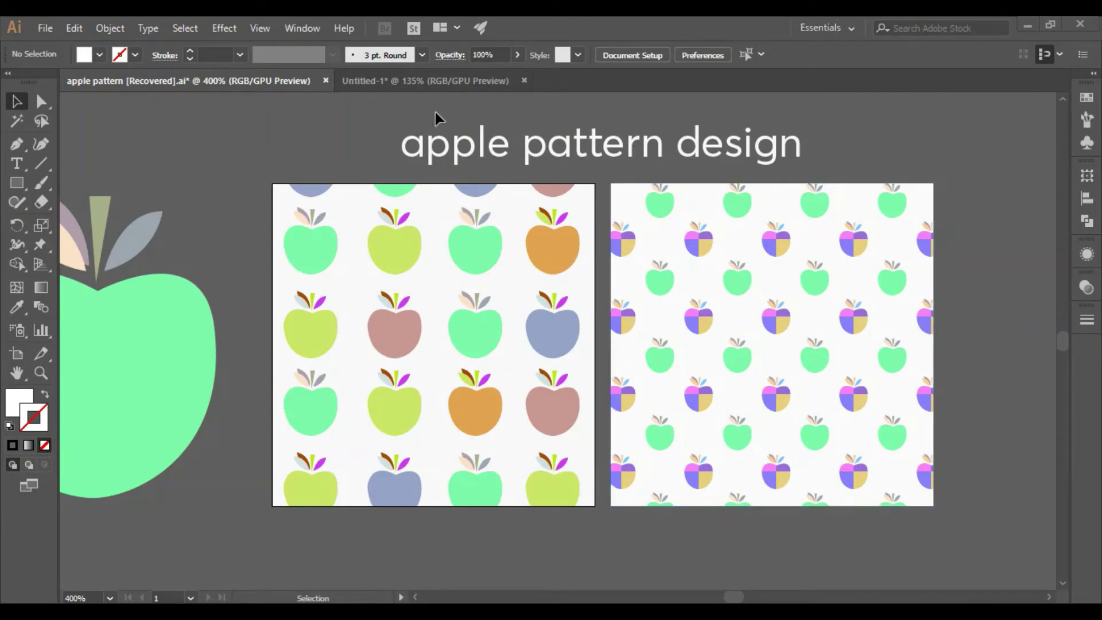
Bring the green apple into the blank Untitled-1 document, center it on the artboard and enlarge it proportionally.
{"action": "left_click", "coordinate": [453, 90]}
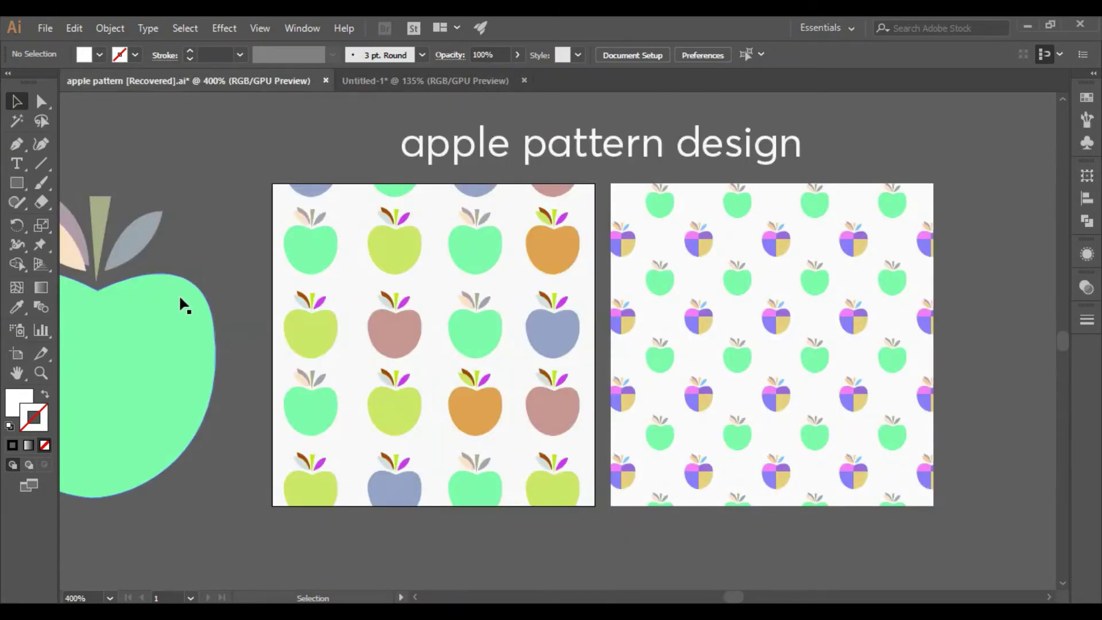
{"action": "left_click_drag", "start_coordinate": [178, 293], "coordinate": [539, 343]}
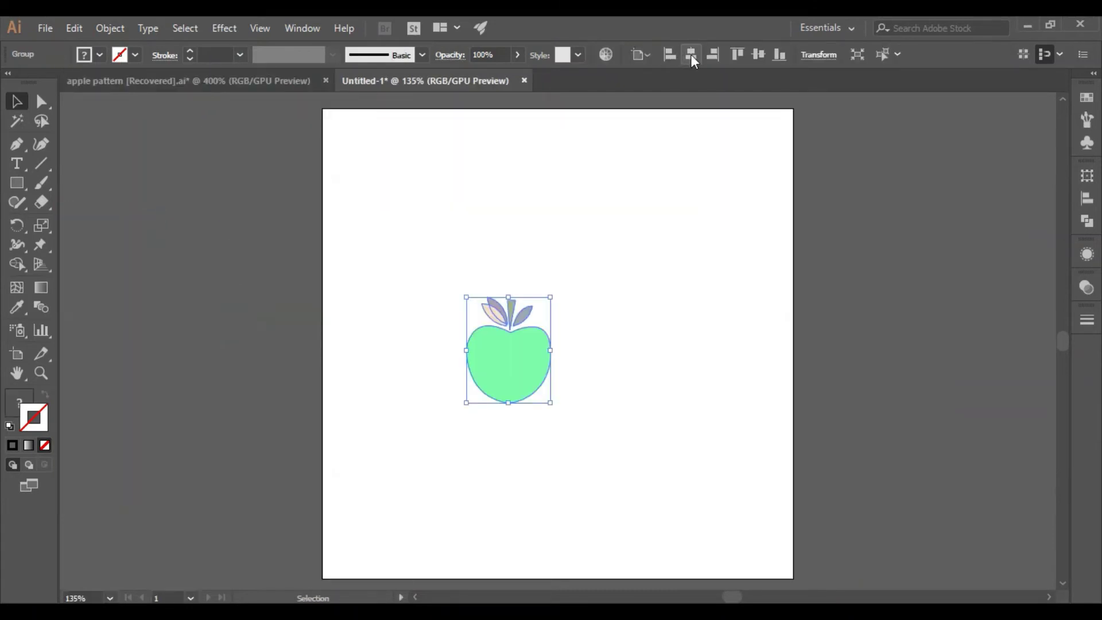
{"action": "left_click", "coordinate": [691, 54]}
{"action": "left_click", "coordinate": [758, 56]}
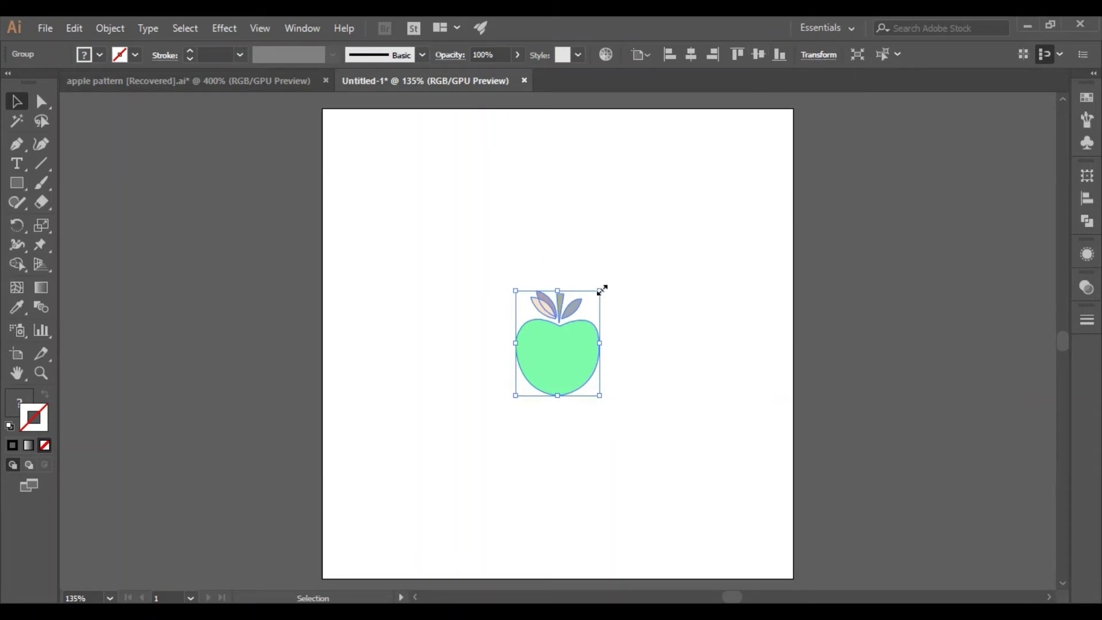
{"action": "left_click_drag", "start_coordinate": [602, 290], "coordinate": [626, 259]}
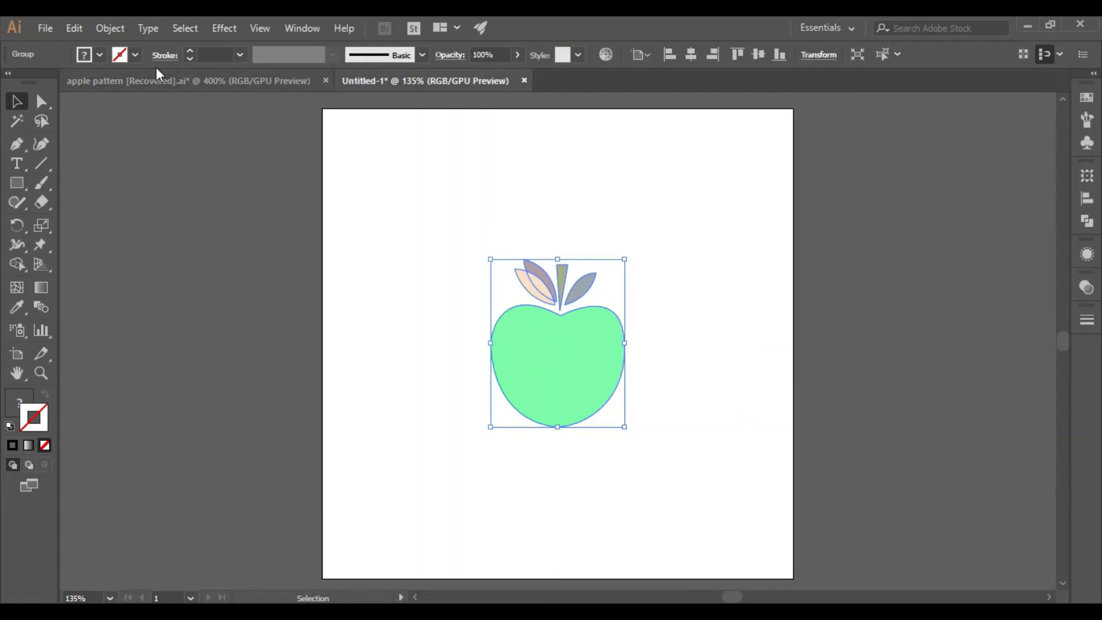
Start a Move transformation on the centered apple with the horizontal distance set to 3 inches.
{"action": "left_click", "coordinate": [110, 29]}
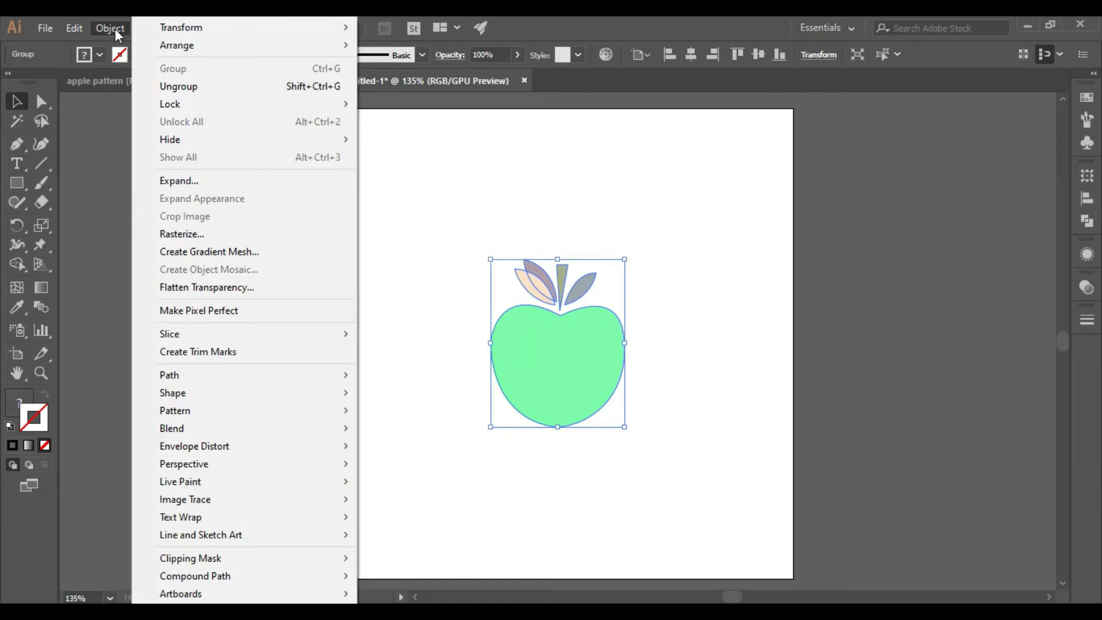
{"action": "mouse_move", "coordinate": [345, 29]}
{"action": "left_click", "coordinate": [397, 50]}
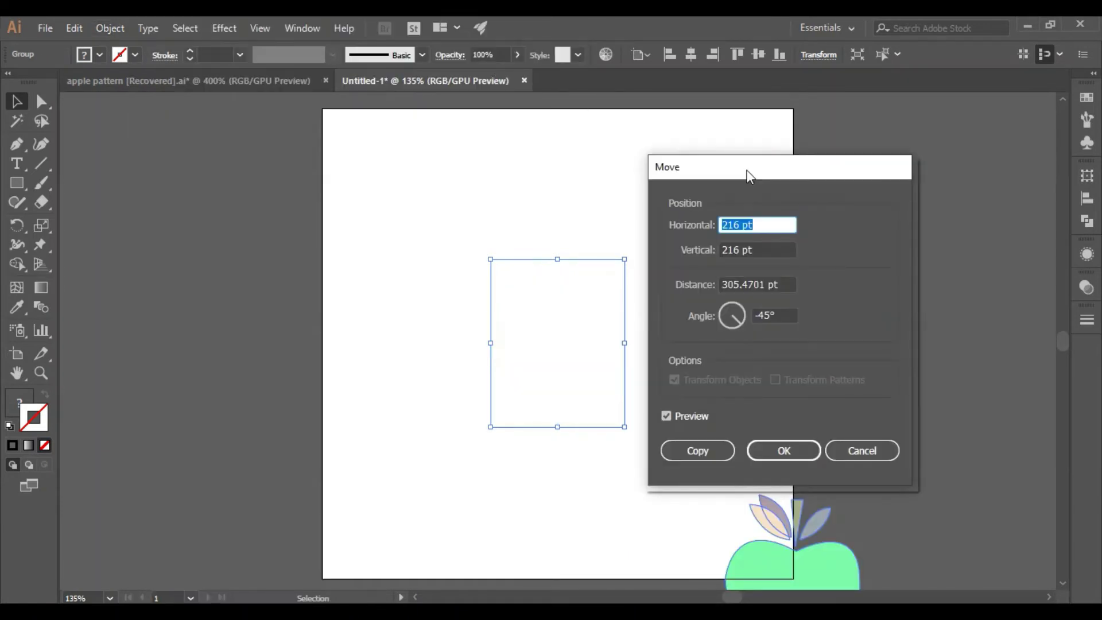
{"action": "left_click_drag", "start_coordinate": [748, 172], "coordinate": [849, 167]}
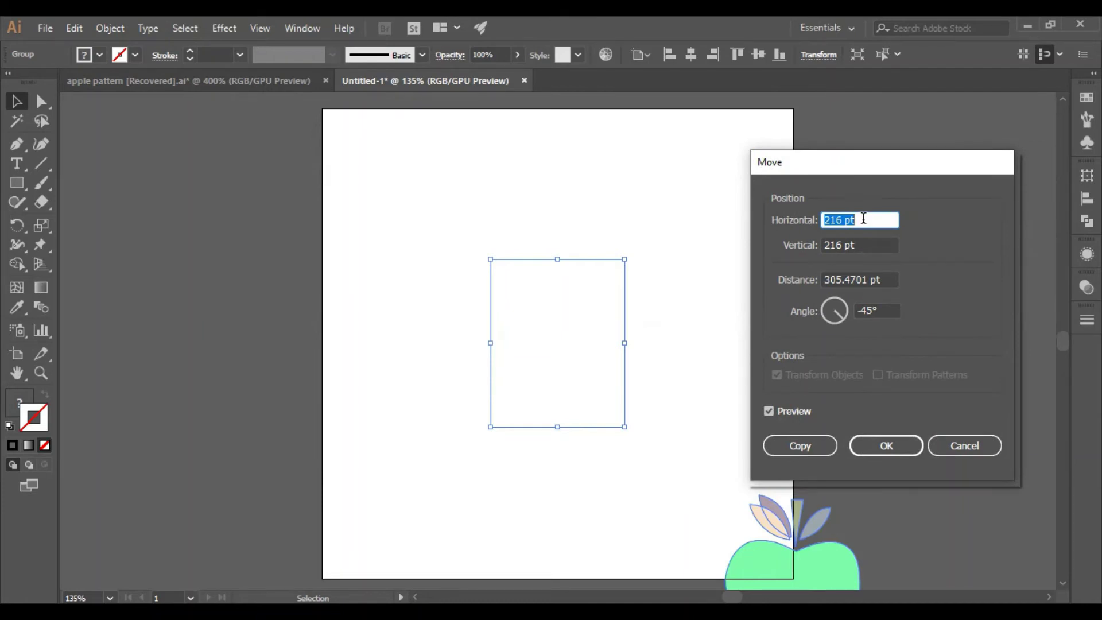
{"action": "left_click", "coordinate": [858, 219]}
{"action": "left_click_drag", "start_coordinate": [858, 218], "coordinate": [814, 216]}
{"action": "type", "text": "3 ich"}
{"action": "key", "text": "Left"}
{"action": "key", "text": "Left"}
{"action": "type", "text": "n"}
{"action": "key", "text": "End"}
Set the vertical move distance to 3 inches, create the apple as a moved copy at the artboard corner, and deselect it.
{"action": "left_click", "coordinate": [866, 242]}
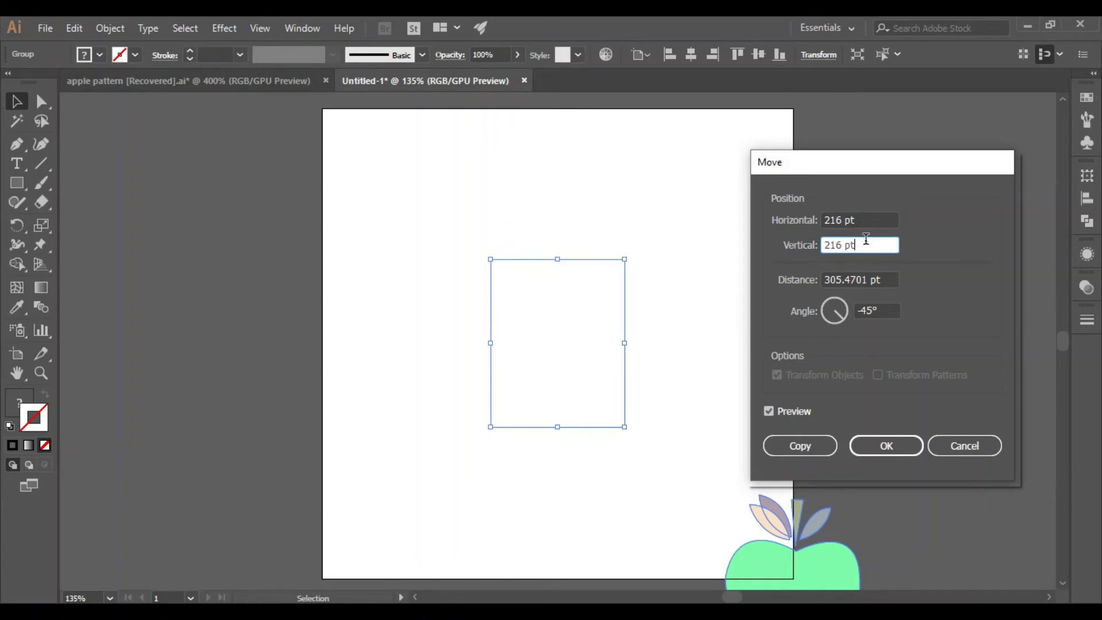
{"action": "key", "text": "ctrl+a"}
{"action": "type", "text": "3 inch"}
{"action": "left_click", "coordinate": [792, 441]}
{"action": "scroll", "coordinate": [825, 385], "scroll_direction": "down", "scroll_amount": 1}
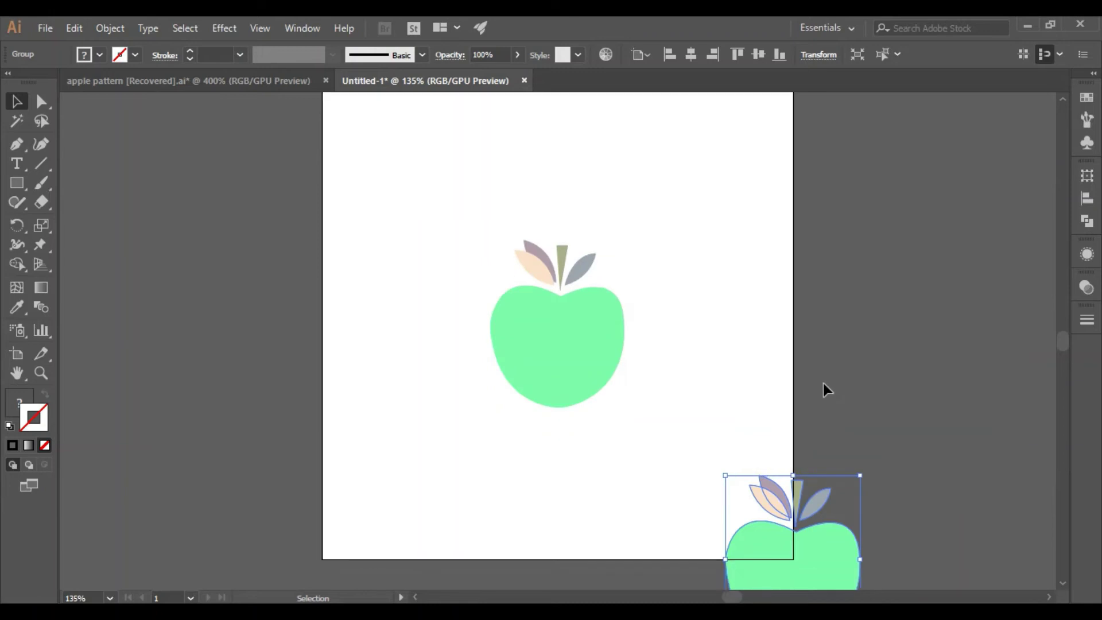
{"action": "scroll", "coordinate": [823, 383], "scroll_direction": "down", "scroll_amount": 2}
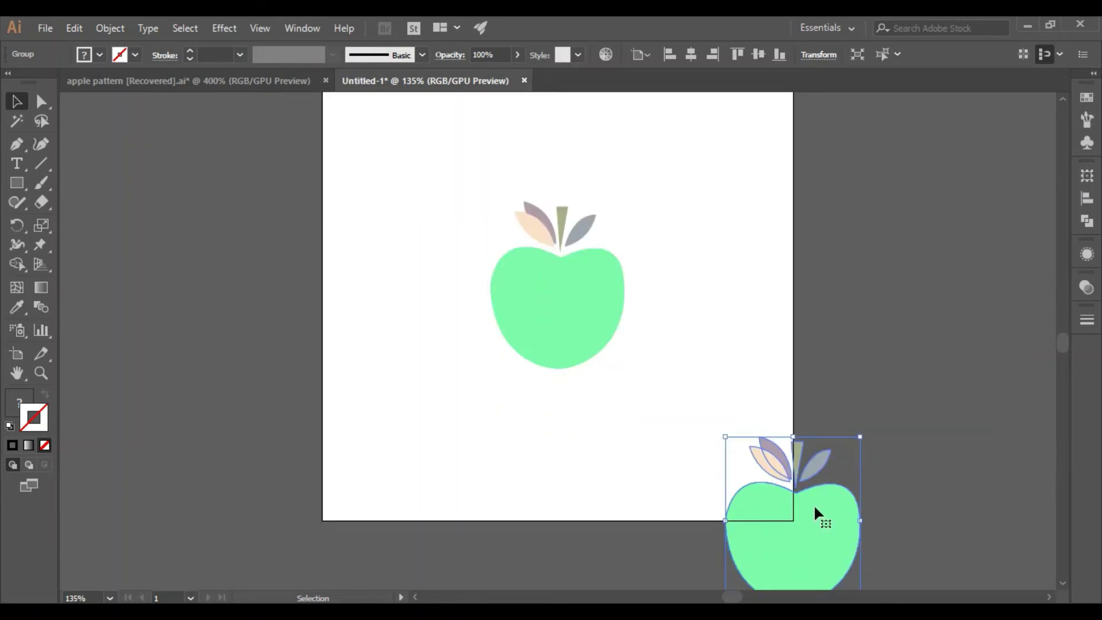
{"action": "left_click", "coordinate": [829, 327]}
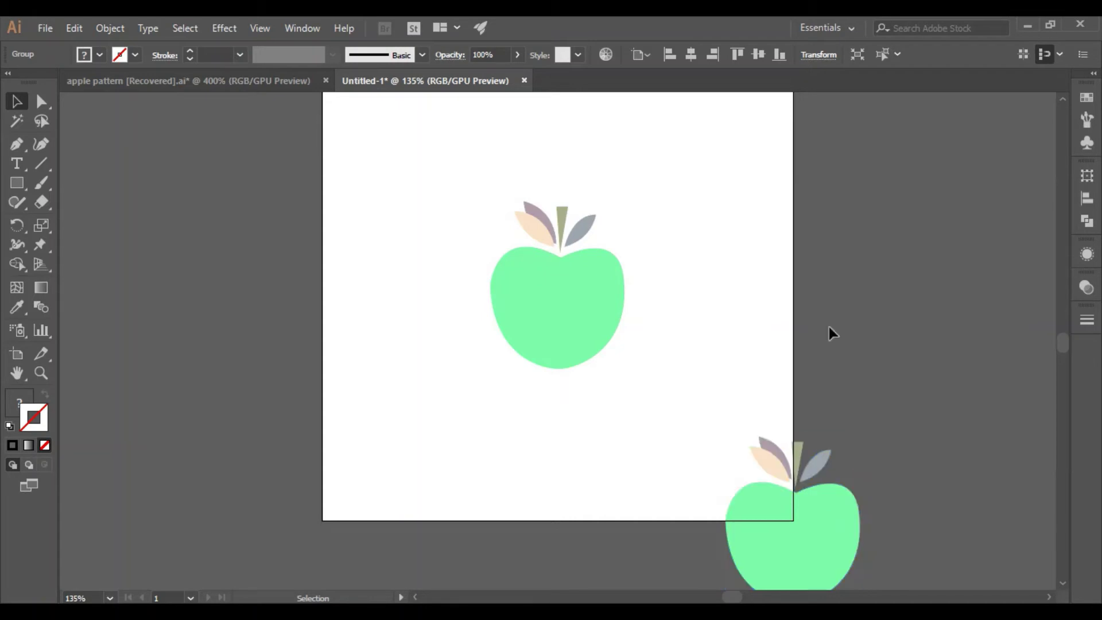
Copy the centered apple to the artboard's lower-left corner with a Move of -216 pt horizontally and 216 pt vertically.
{"action": "key", "text": "ctrl+f"}
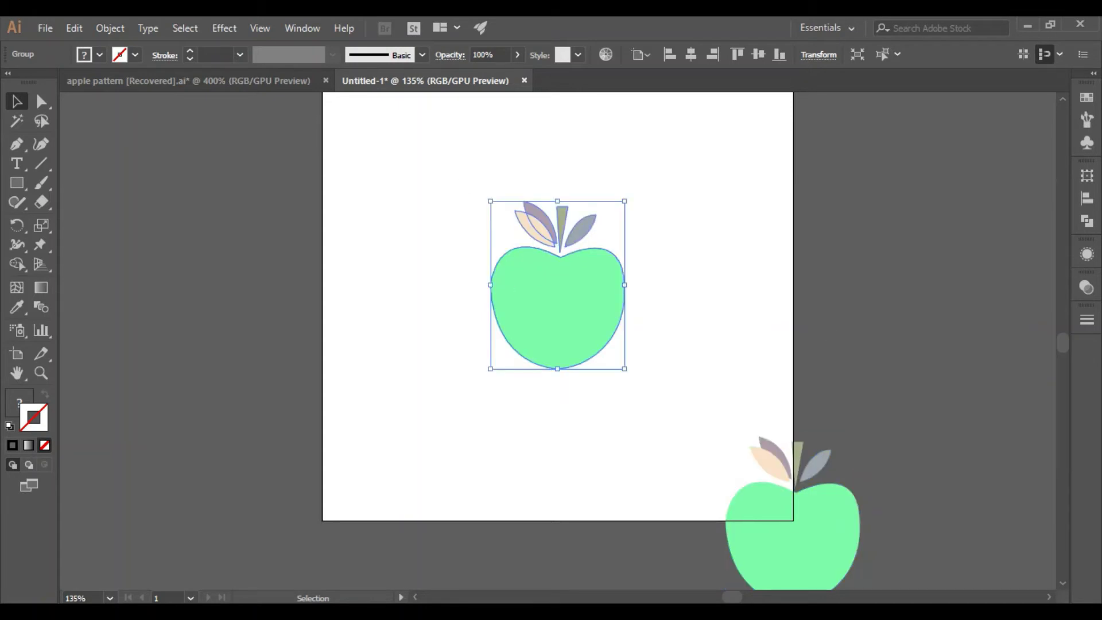
{"action": "left_click", "coordinate": [109, 28]}
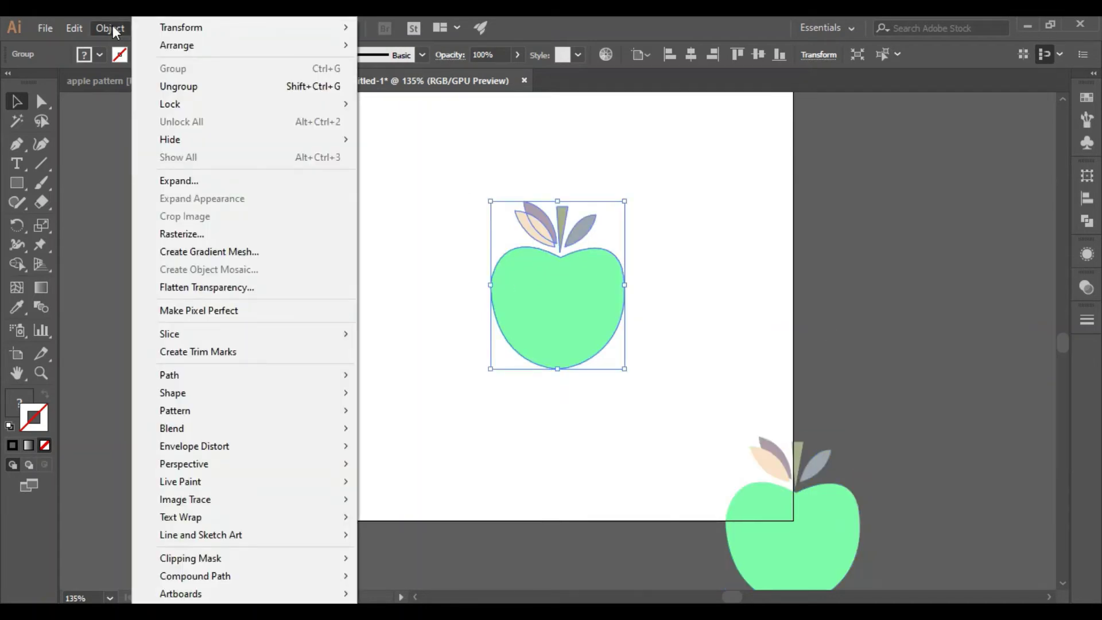
{"action": "left_click", "coordinate": [423, 55]}
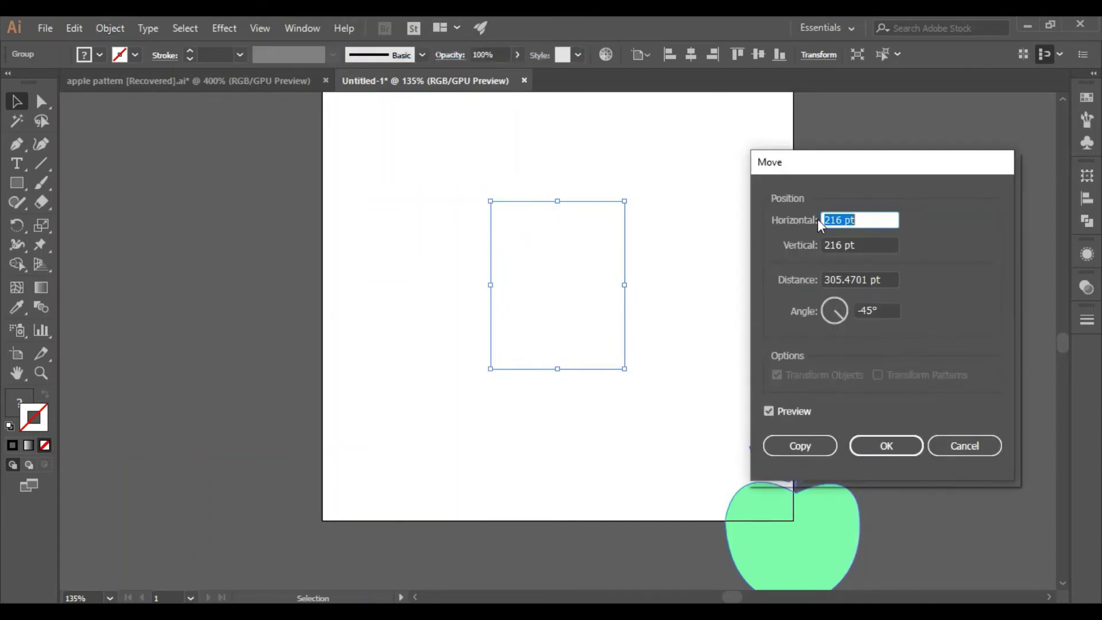
{"action": "left_click", "coordinate": [818, 219]}
{"action": "type", "text": "-"}
{"action": "left_click", "coordinate": [794, 414]}
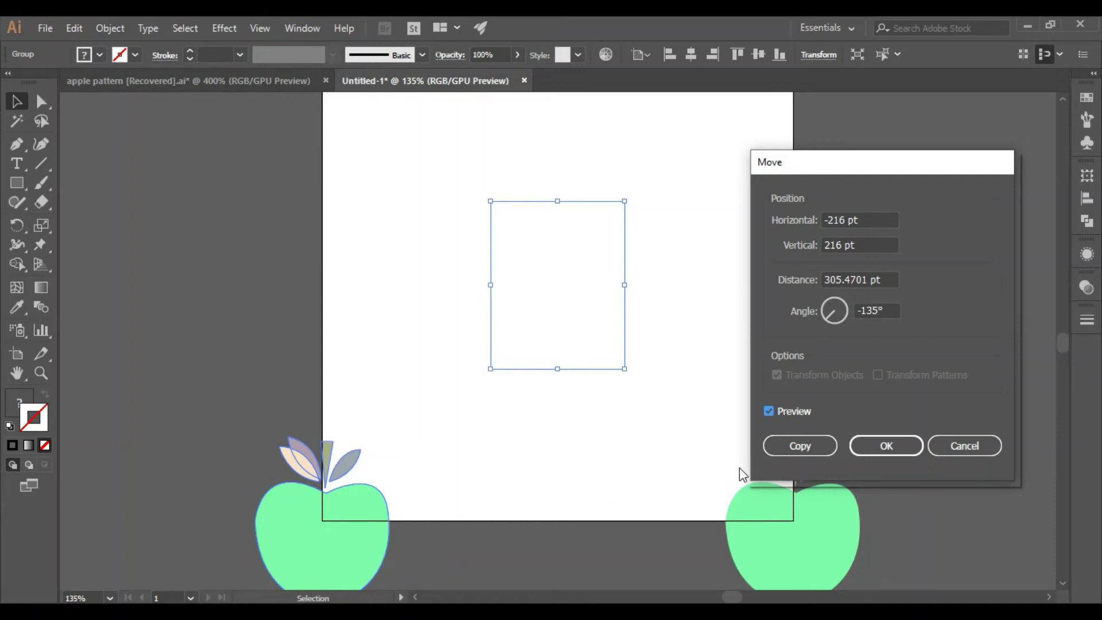
{"action": "key", "text": "alt+c"}
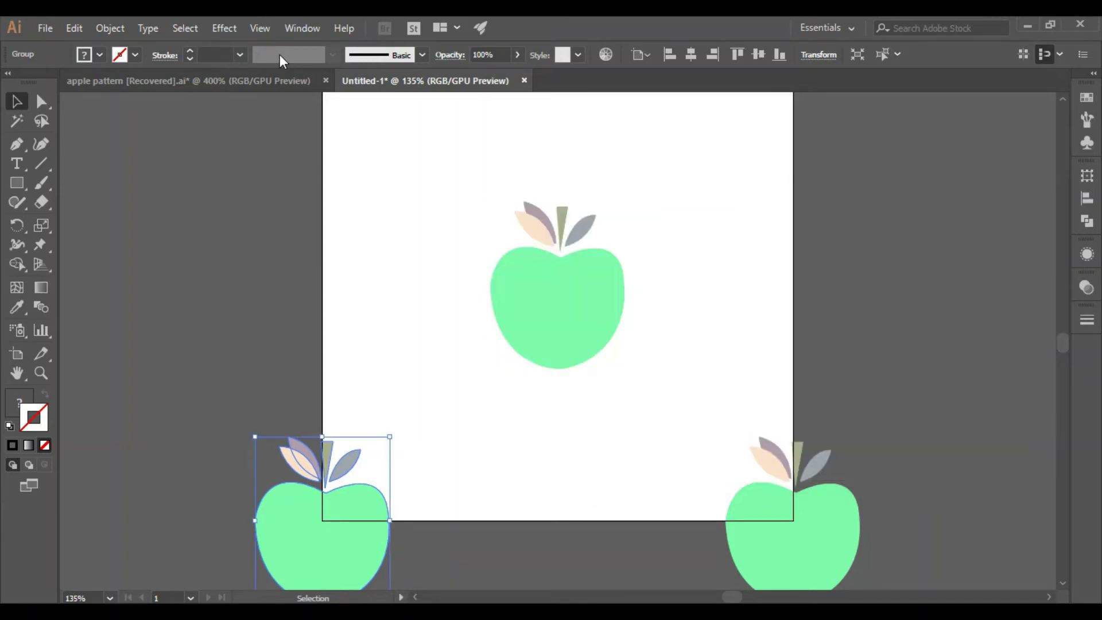
Copy the centered apple to the artboard's upper-right corner with a Move of 216 pt horizontally and -216 pt vertically.
{"action": "key", "text": "ctrl+z"}
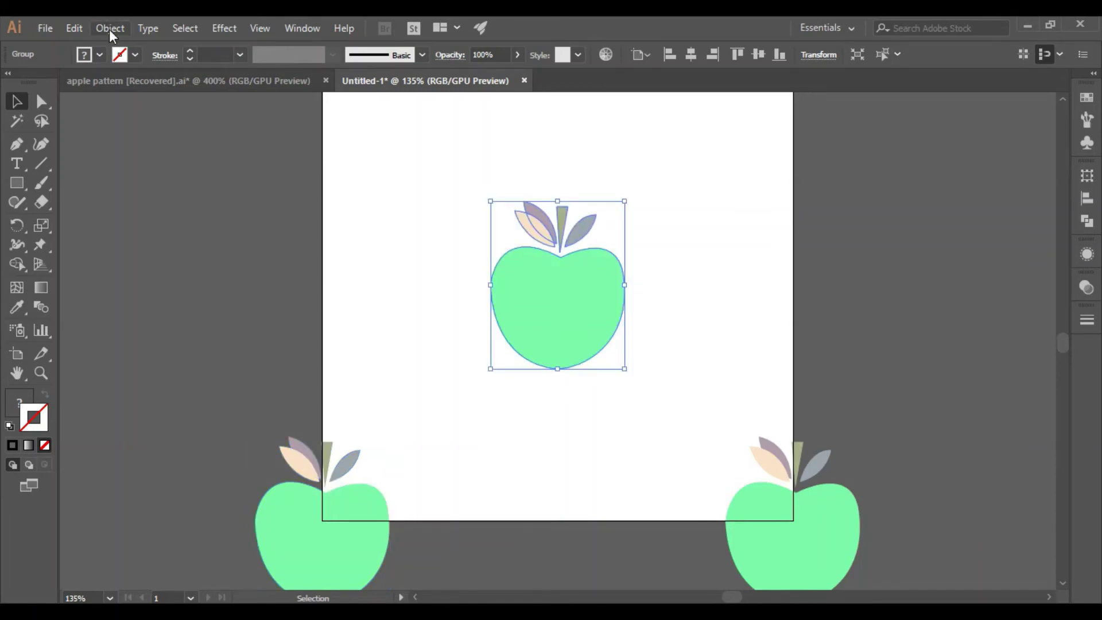
{"action": "left_click", "coordinate": [109, 29]}
{"action": "mouse_move", "coordinate": [241, 28]}
{"action": "left_click", "coordinate": [410, 44]}
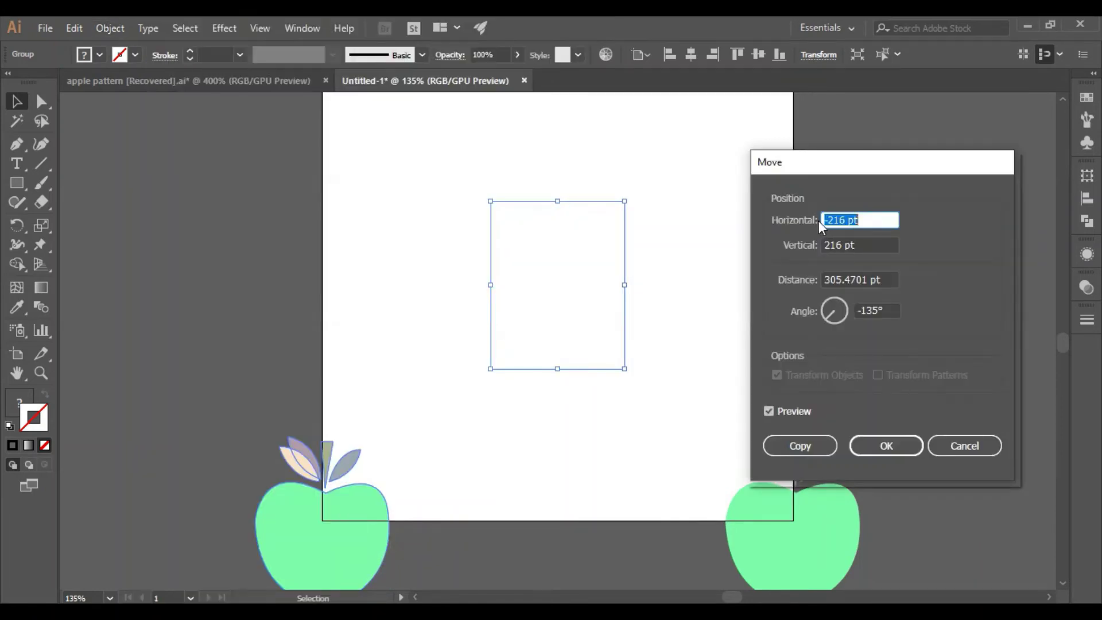
{"action": "left_click", "coordinate": [819, 221]}
{"action": "left_click", "coordinate": [820, 243]}
{"action": "type", "text": "-"}
{"action": "left_click", "coordinate": [789, 410]}
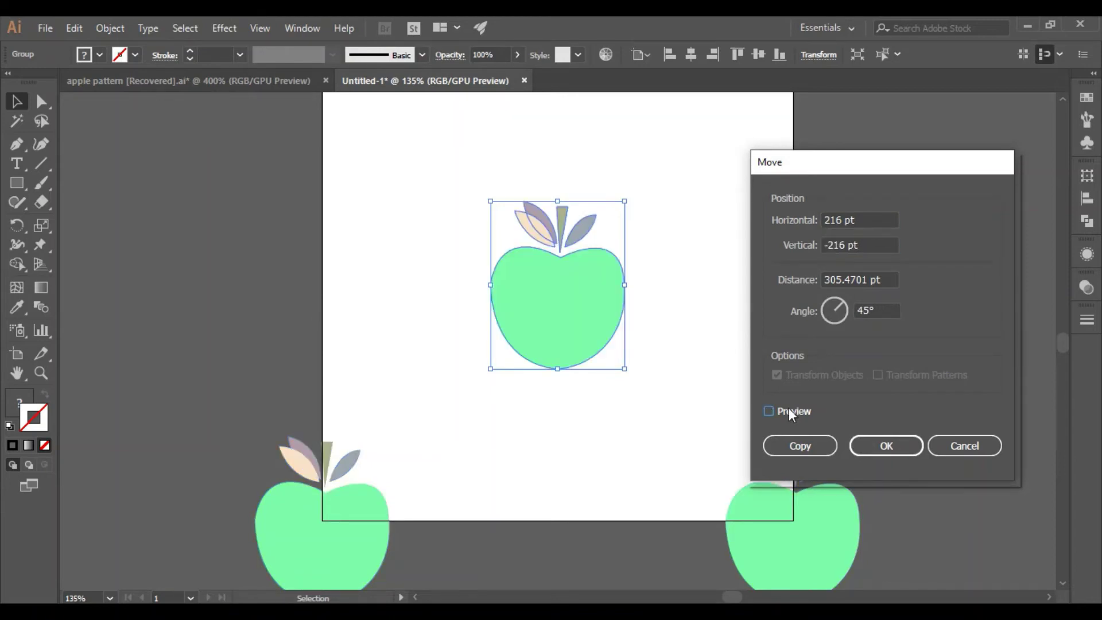
{"action": "left_click", "coordinate": [800, 446]}
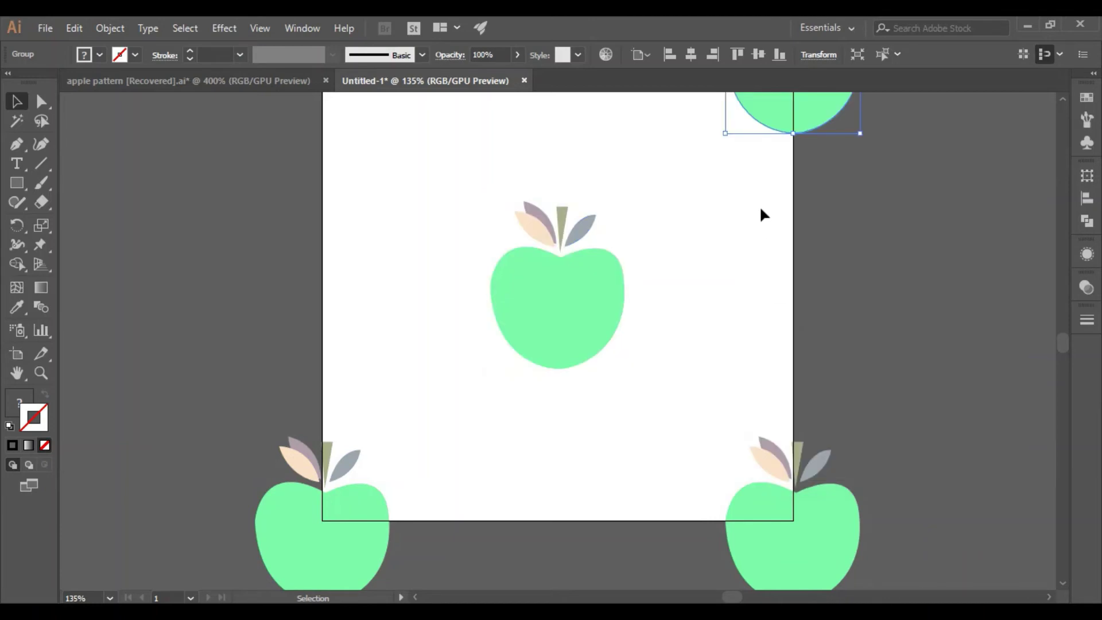
Copy the centered apple to the artboard's upper-left corner with a Move of -216 pt in both directions, and deselect it.
{"action": "scroll", "coordinate": [760, 205], "scroll_direction": "up", "scroll_amount": 3}
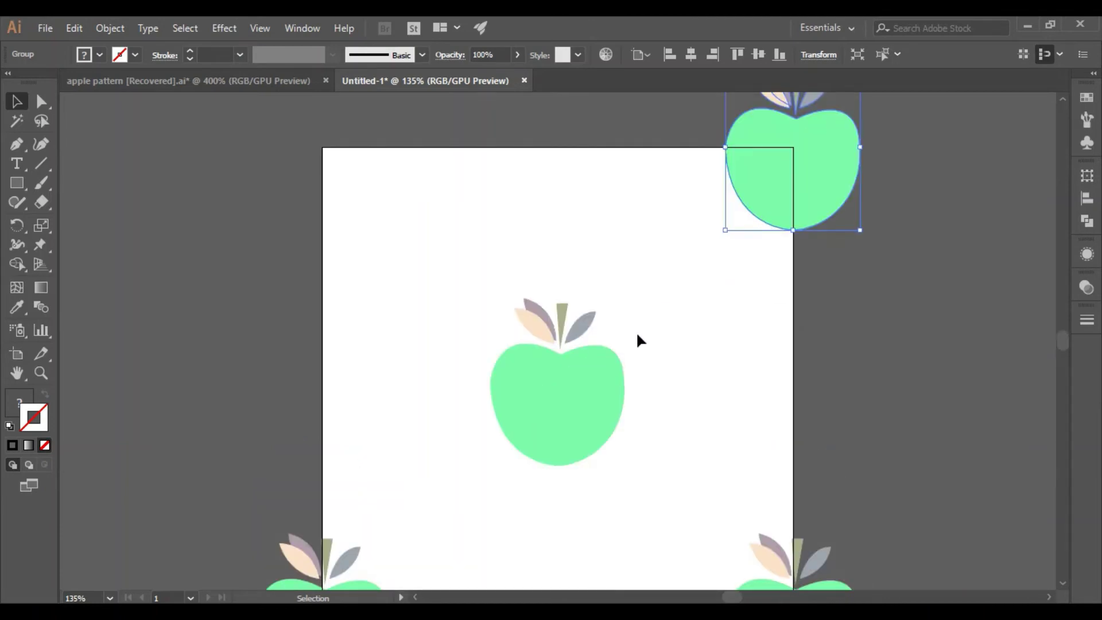
{"action": "left_click", "coordinate": [597, 371]}
{"action": "left_click", "coordinate": [108, 26]}
{"action": "mouse_move", "coordinate": [310, 28]}
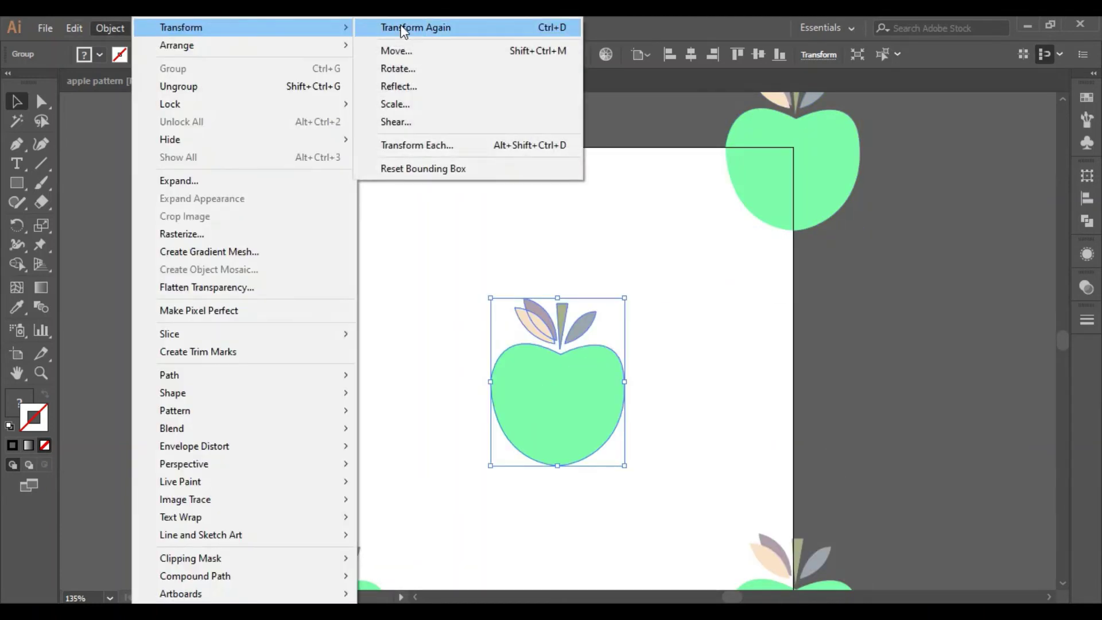
{"action": "left_click", "coordinate": [431, 57]}
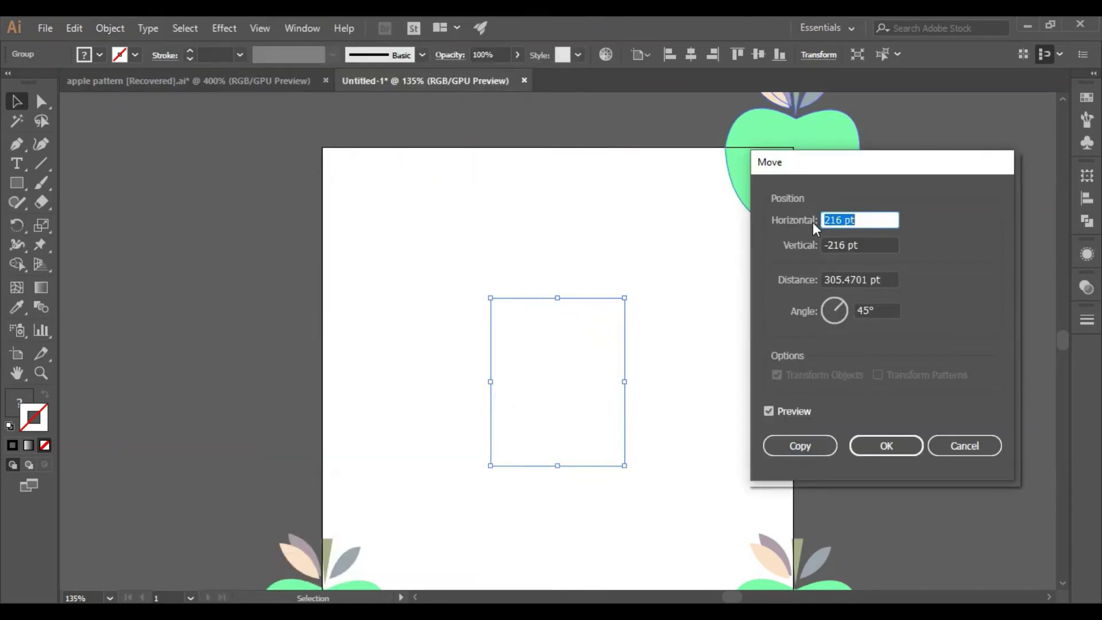
{"action": "key", "text": "Left"}
{"action": "type", "text": "-"}
{"action": "left_click", "coordinate": [797, 413]}
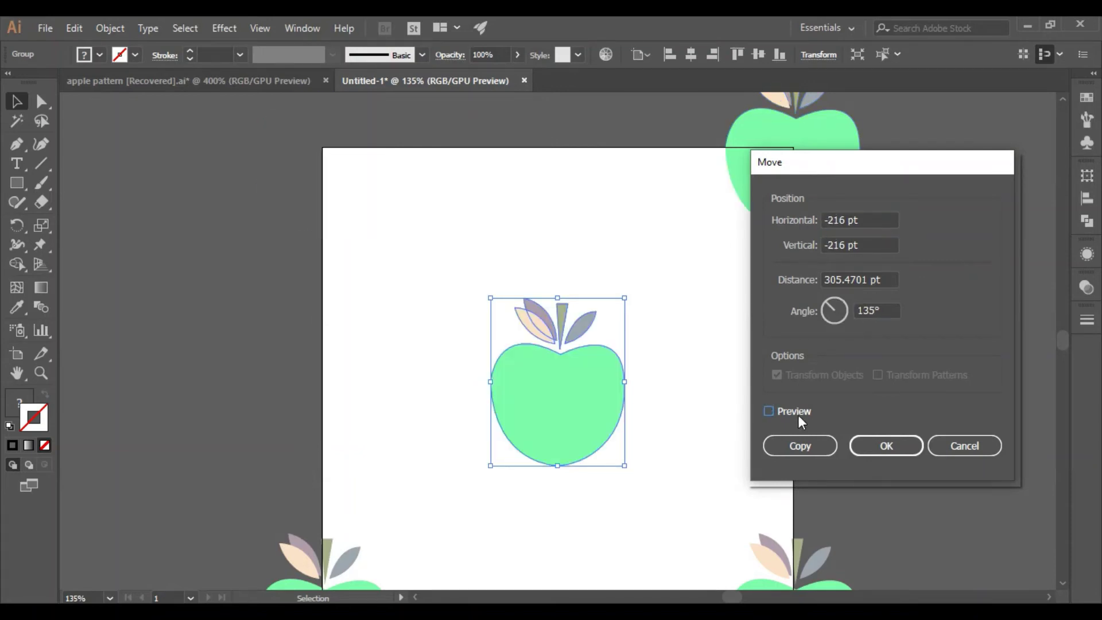
{"action": "left_click", "coordinate": [799, 446]}
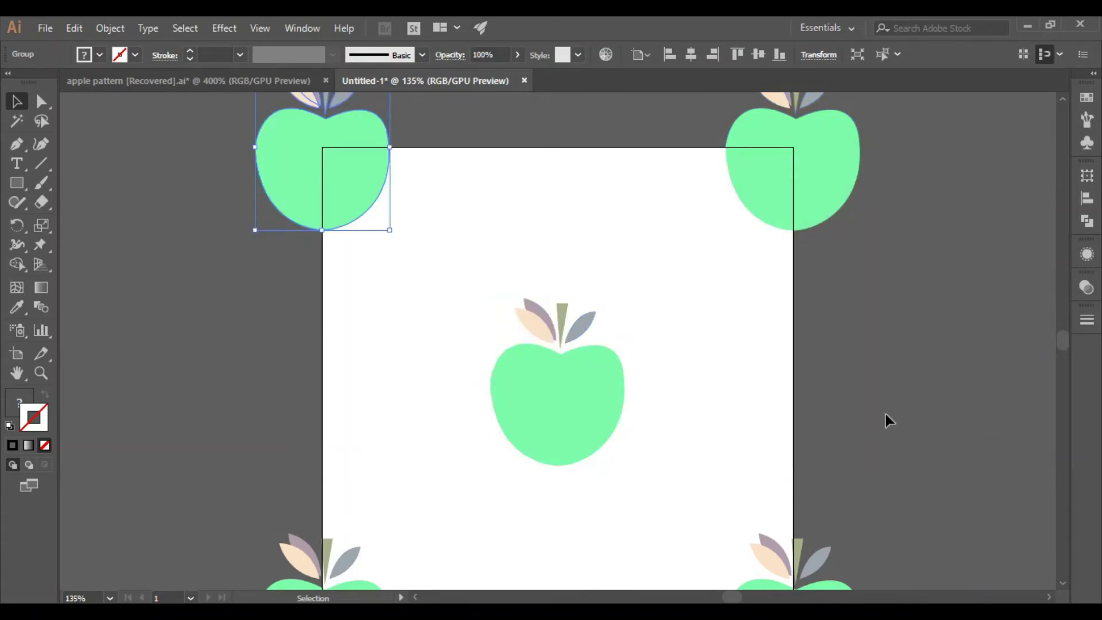
{"action": "left_click", "coordinate": [886, 316]}
Review the five-apple layout and compare it with the finished patterns in the apple pattern document.
{"action": "key", "text": "ctrl+1"}
{"action": "key", "text": "ctrl+minus"}
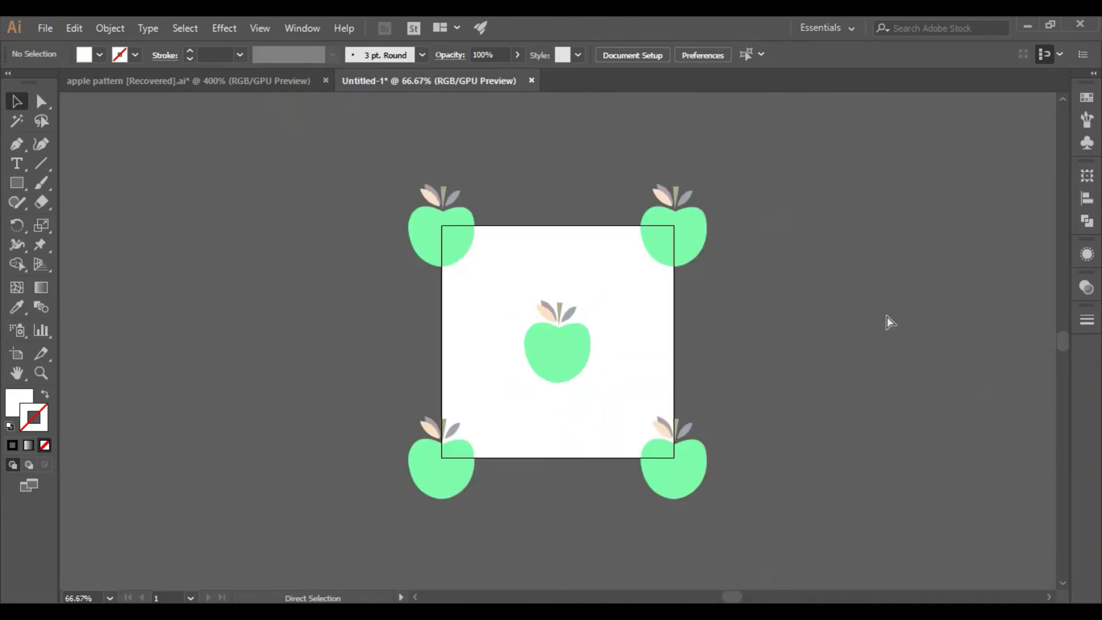
{"action": "key", "text": "ctrl+plus"}
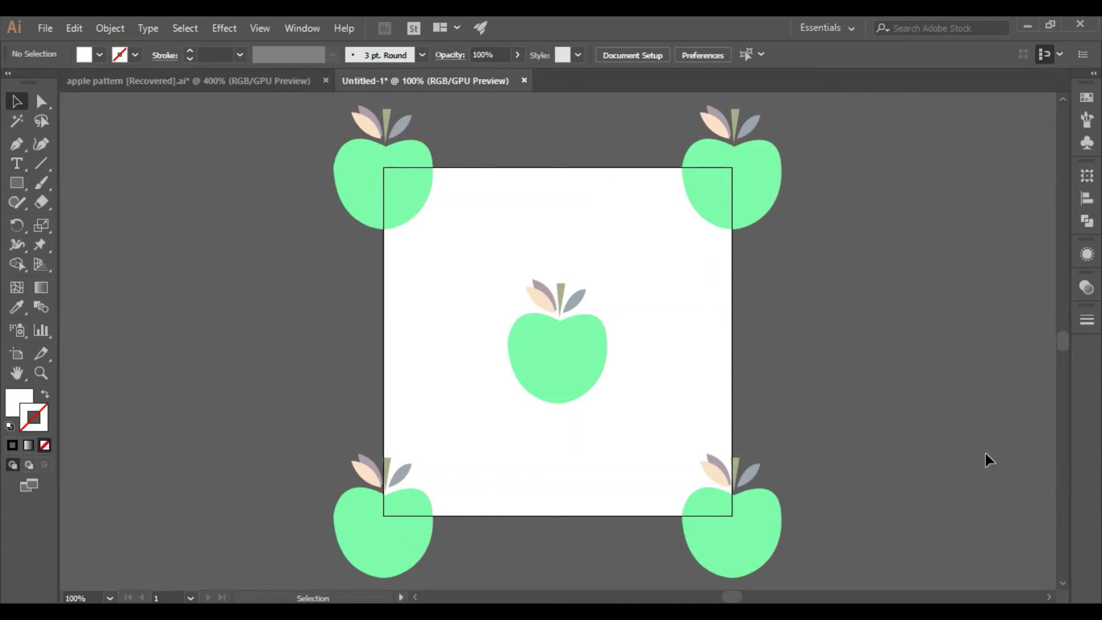
{"action": "key", "text": "ctrl+f"}
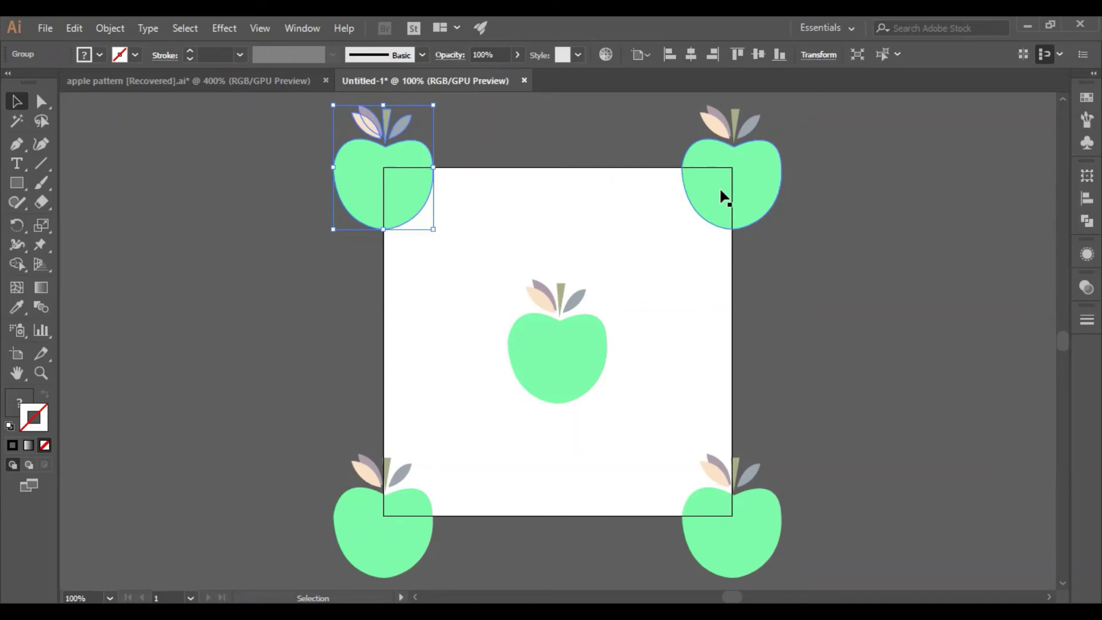
{"action": "left_click", "coordinate": [732, 534]}
{"action": "key", "text": "ctrl+Tab"}
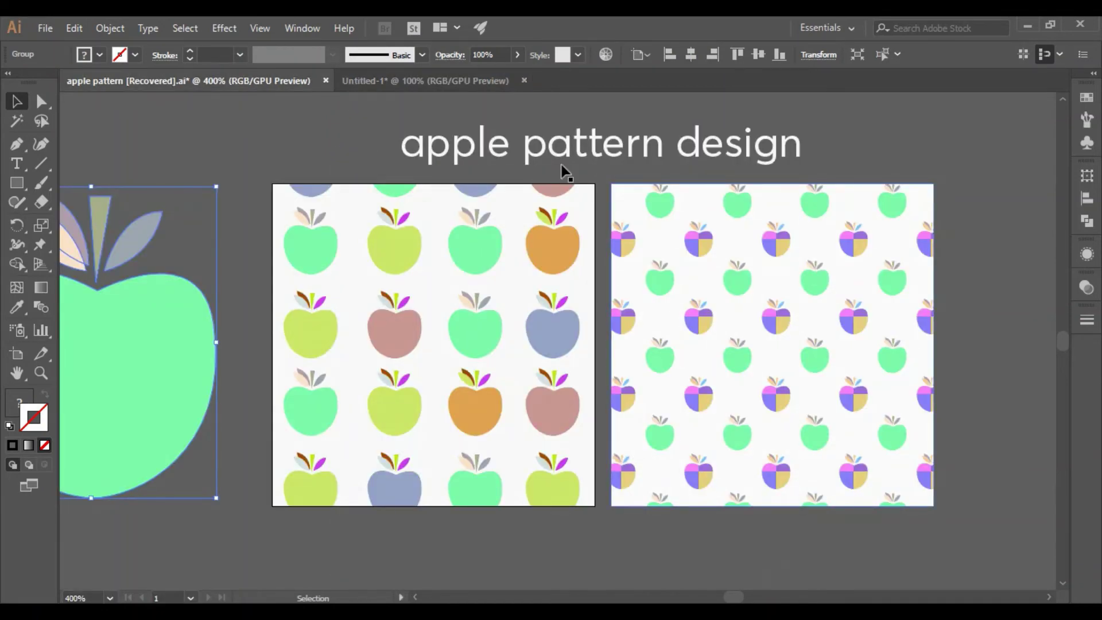
{"action": "key", "text": "ctrl+Tab"}
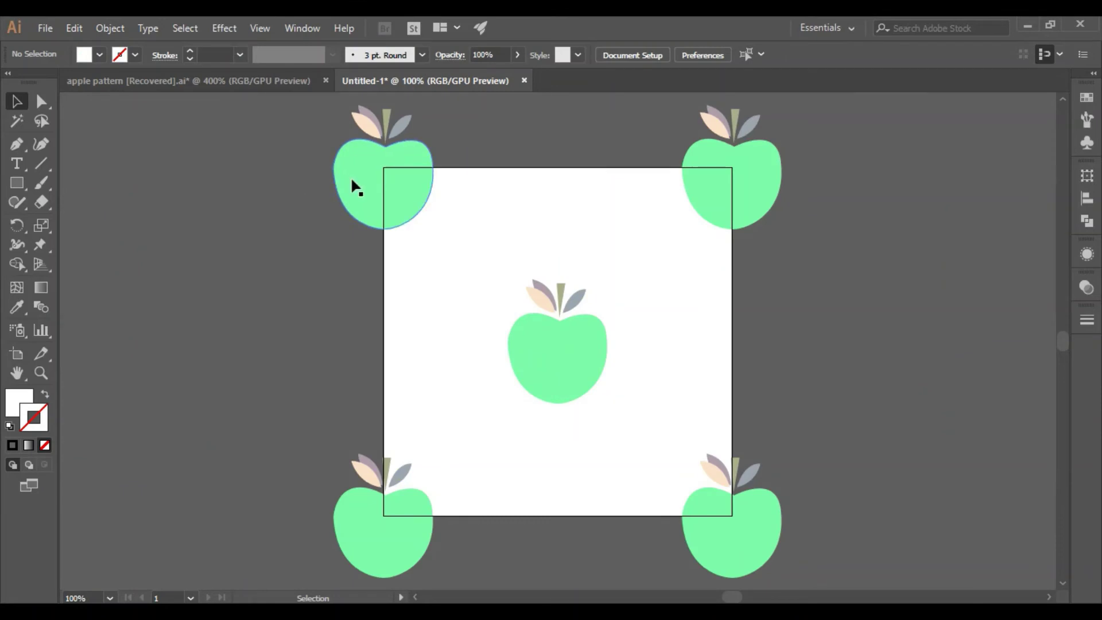
Recolor the green body of the apple at the artboard's upper-left corner to yellow with a hue of 63°.
{"action": "left_click", "coordinate": [352, 180]}
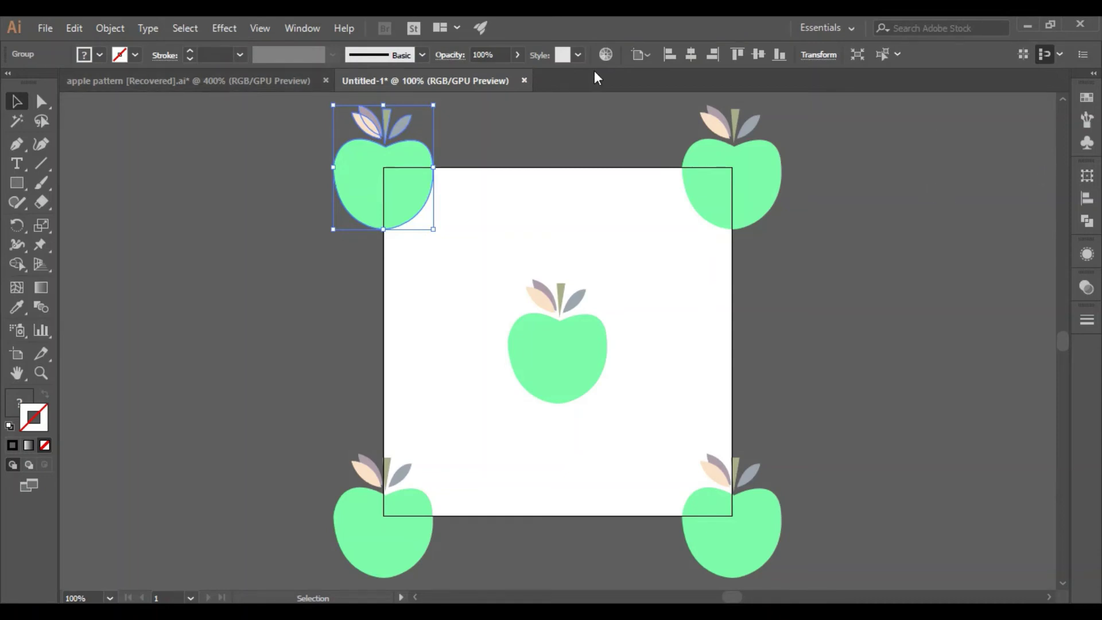
{"action": "left_click", "coordinate": [604, 55]}
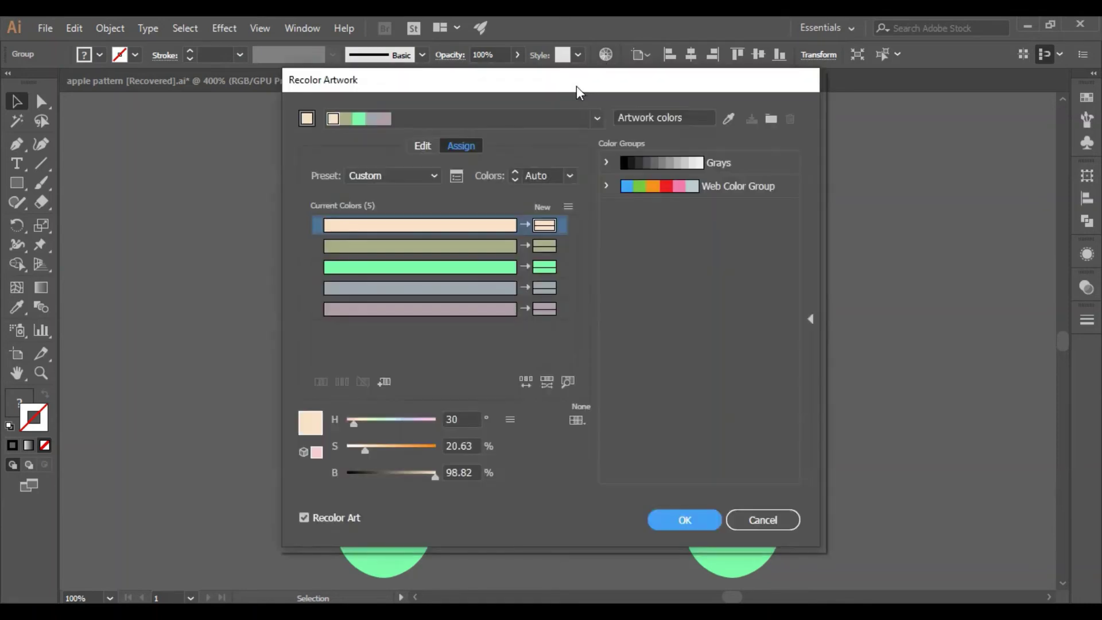
{"action": "left_click_drag", "start_coordinate": [583, 85], "coordinate": [967, 52]}
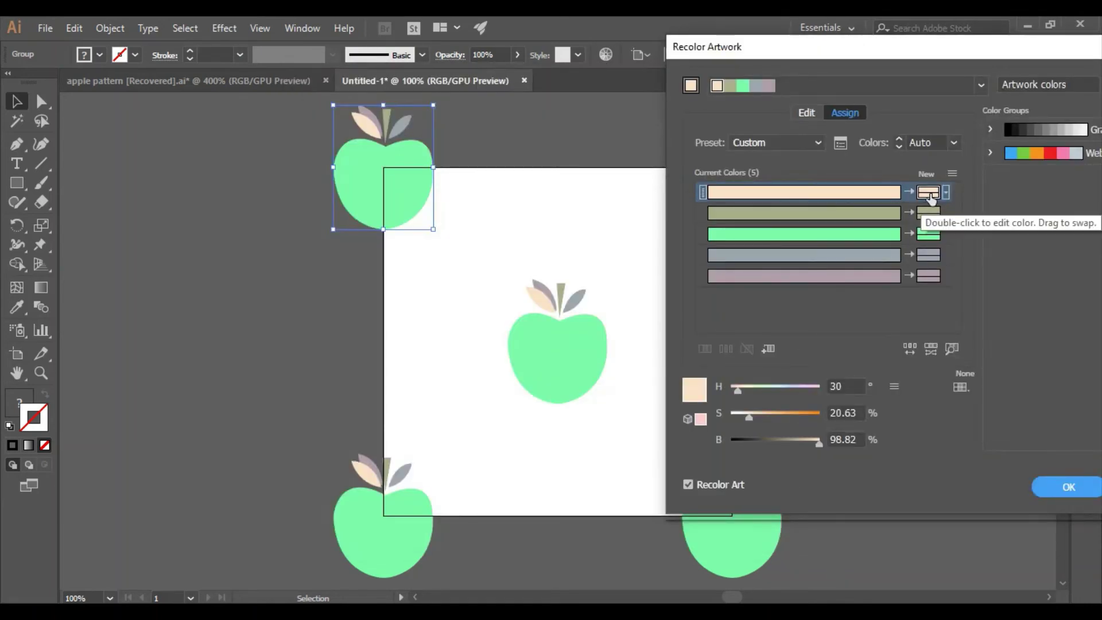
{"action": "left_click", "coordinate": [928, 233]}
{"action": "left_click_drag", "start_coordinate": [766, 389], "coordinate": [746, 391]}
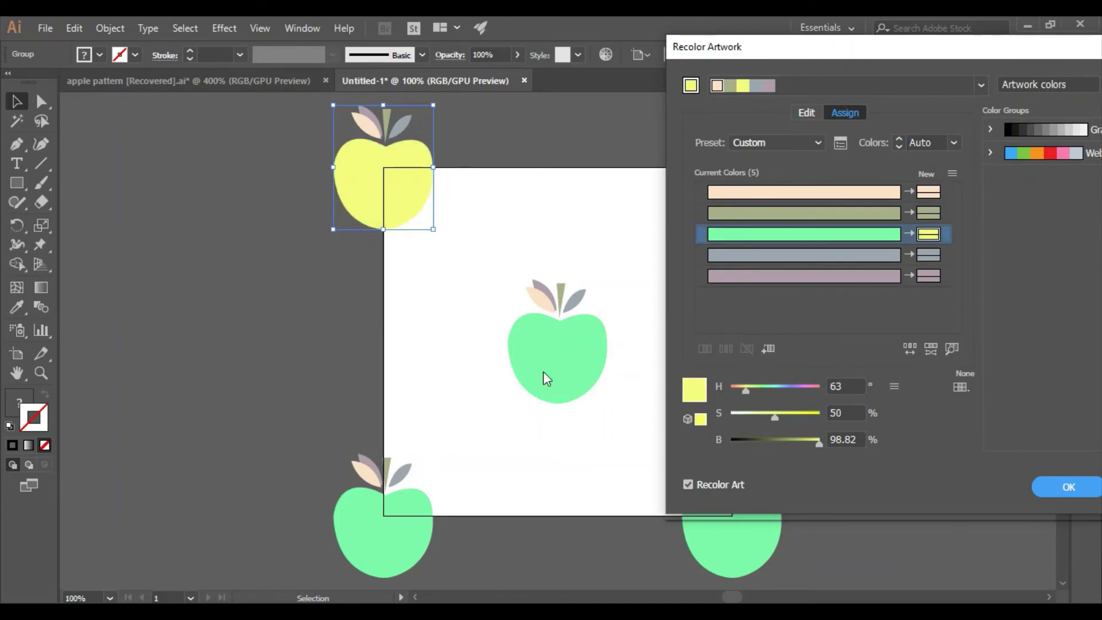
{"action": "left_click", "coordinate": [1068, 485]}
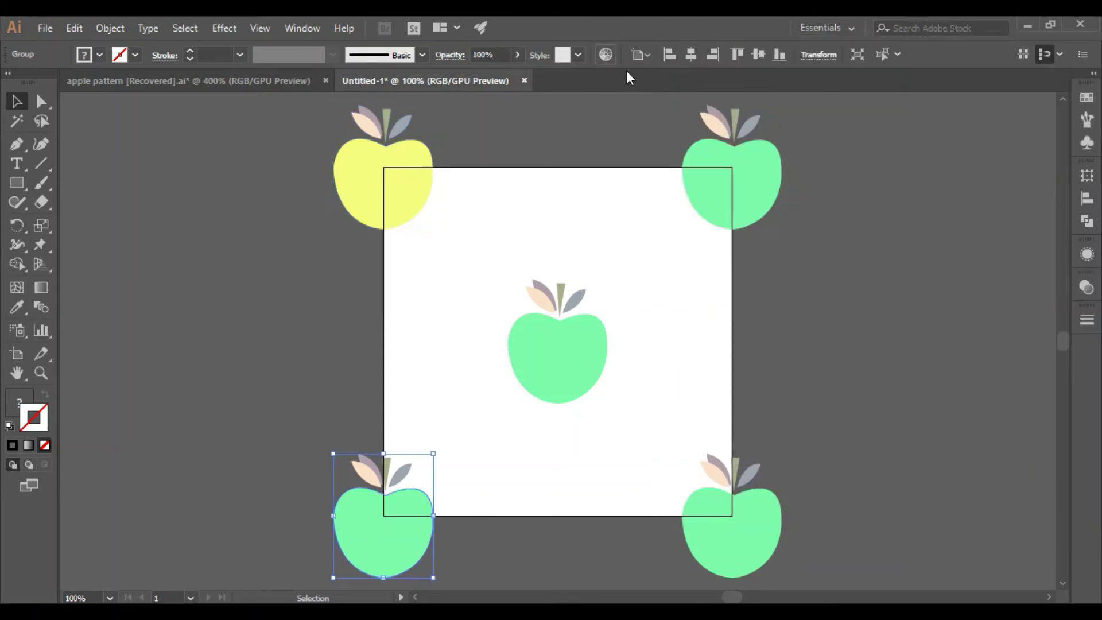
Recolor the green body of the apple at the artboard's lower-left corner to purple with a hue of 274°.
{"action": "left_click", "coordinate": [606, 55]}
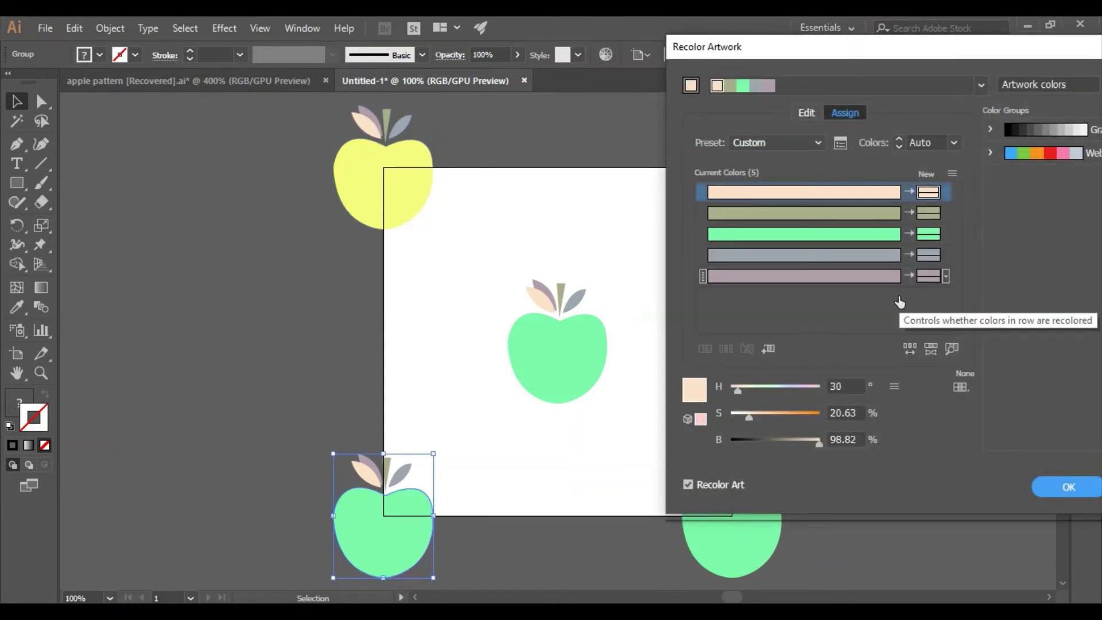
{"action": "left_click", "coordinate": [929, 234]}
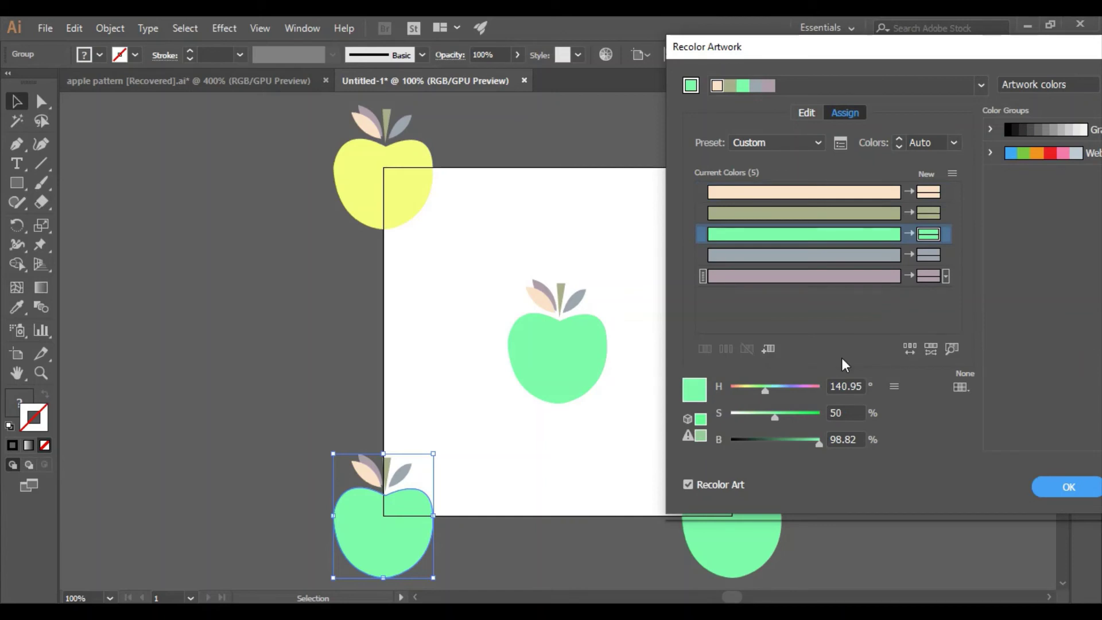
{"action": "left_click_drag", "start_coordinate": [766, 391], "coordinate": [799, 391]}
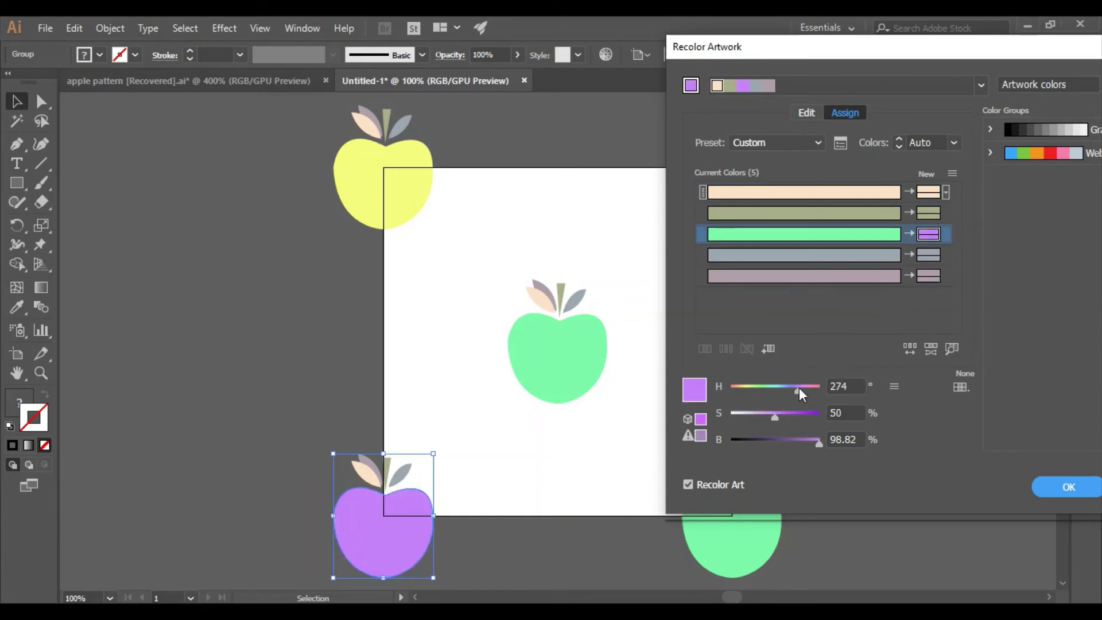
{"action": "left_click", "coordinate": [1048, 487]}
Recolor the green body of the apple at the artboard's upper-right corner to light cyan with a hue of 187°.
{"action": "left_click", "coordinate": [714, 154]}
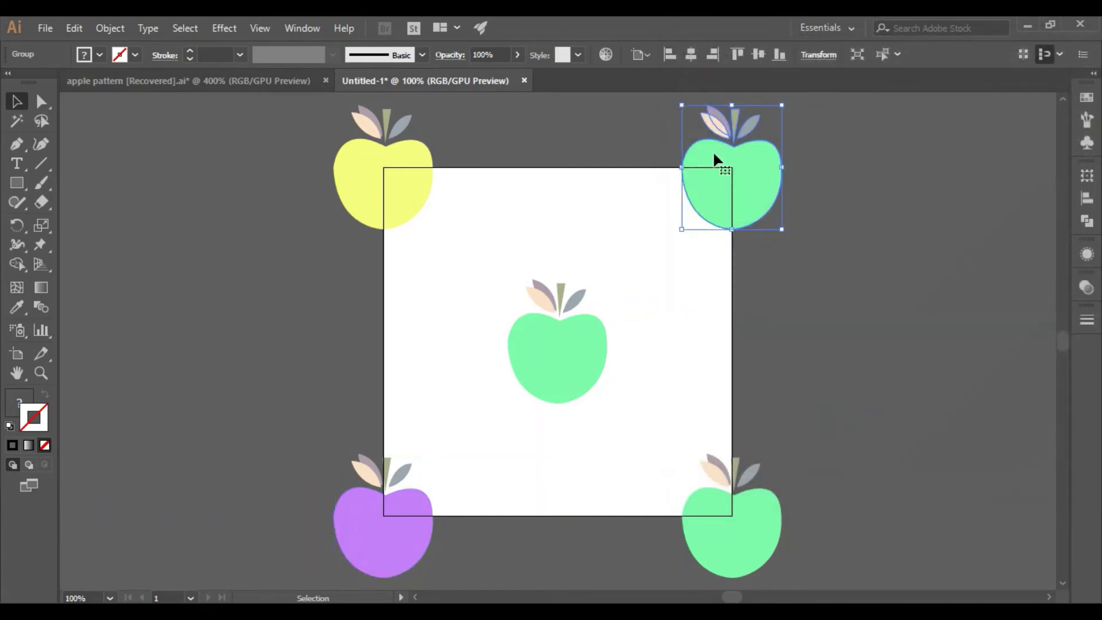
{"action": "left_click", "coordinate": [606, 55]}
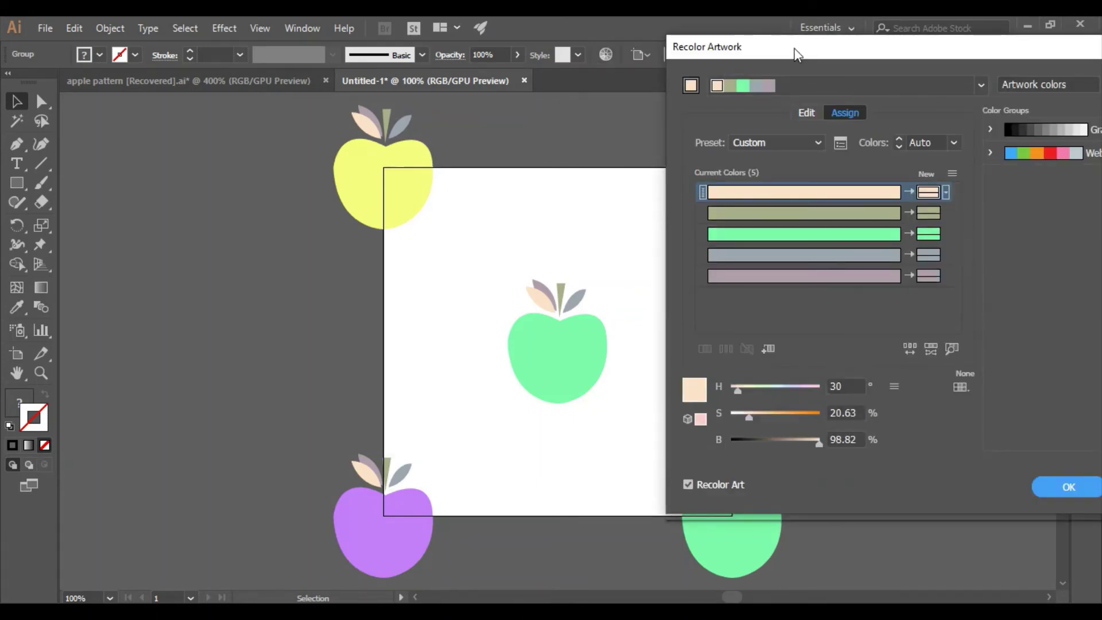
{"action": "left_click", "coordinate": [929, 234]}
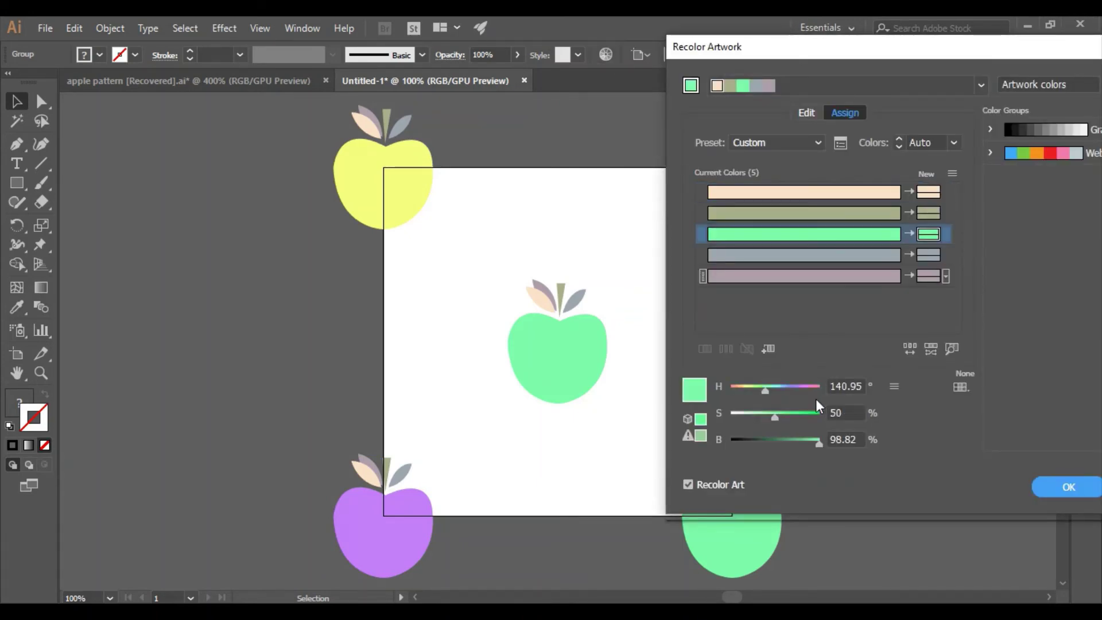
{"action": "left_click", "coordinate": [782, 391]}
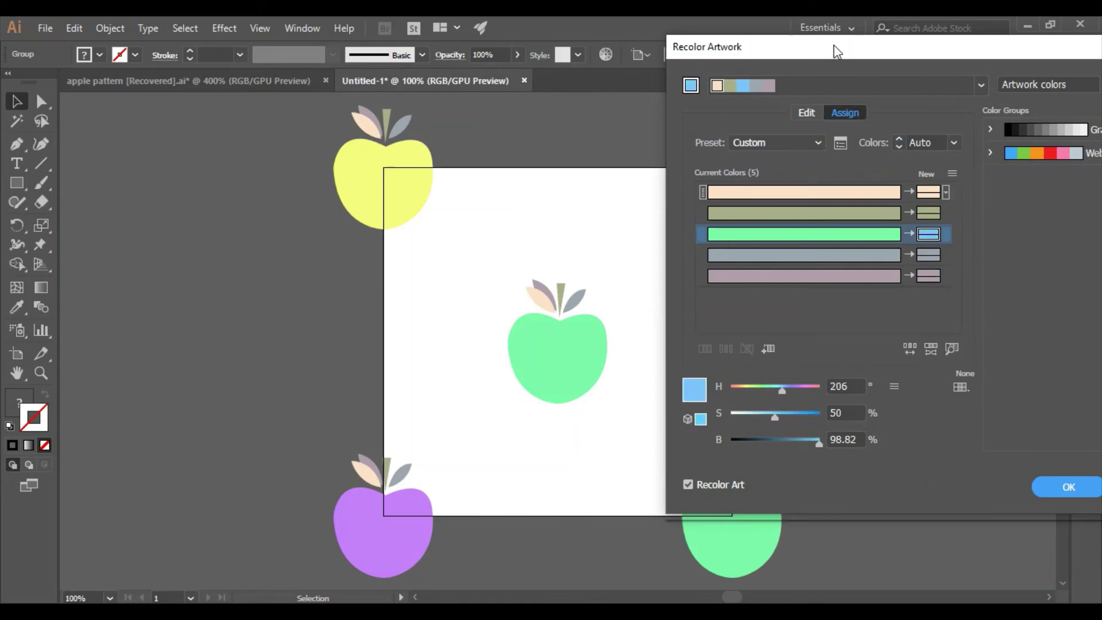
{"action": "left_click_drag", "start_coordinate": [837, 51], "coordinate": [226, 25]}
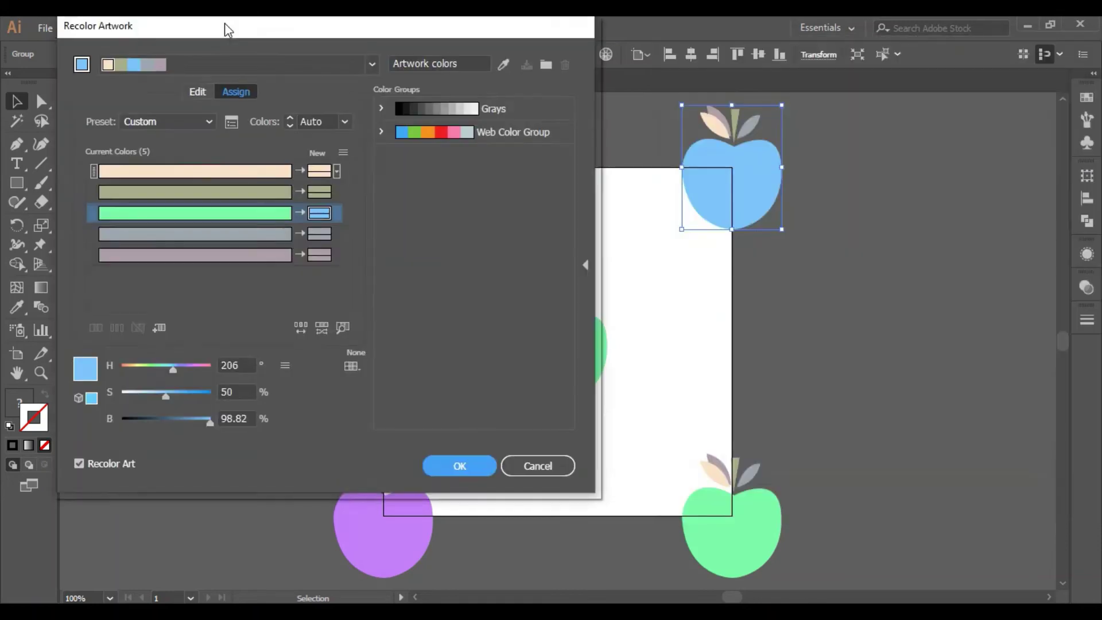
{"action": "left_click", "coordinate": [169, 372]}
{"action": "left_click", "coordinate": [167, 373]}
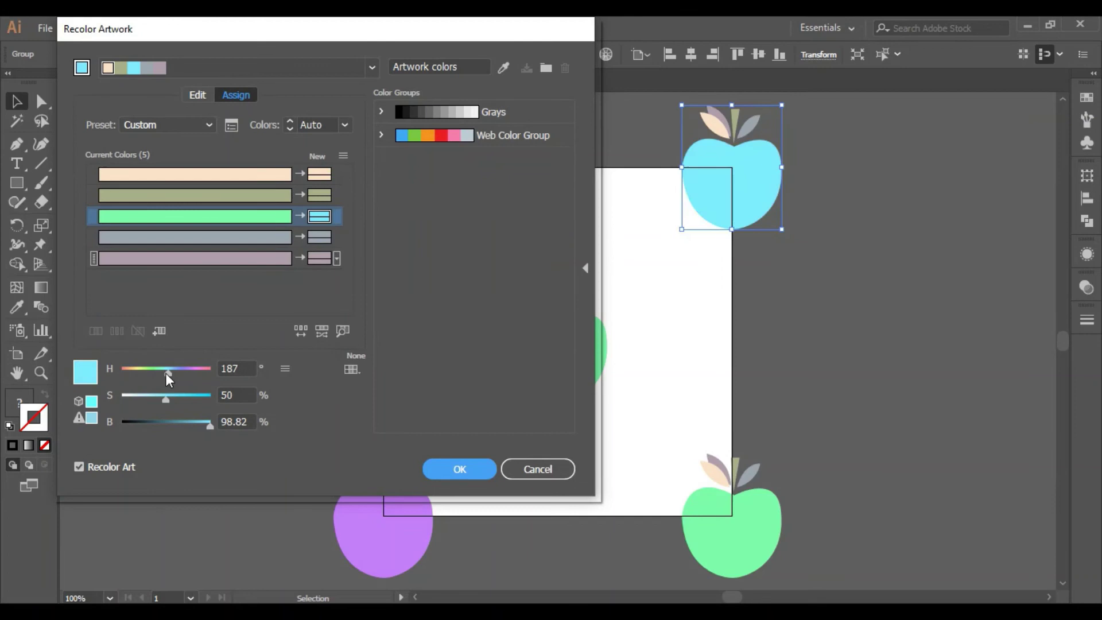
{"action": "left_click", "coordinate": [425, 467]}
Recolor the green body of the apple at the artboard's lower-right corner to orange.
{"action": "left_click", "coordinate": [766, 516]}
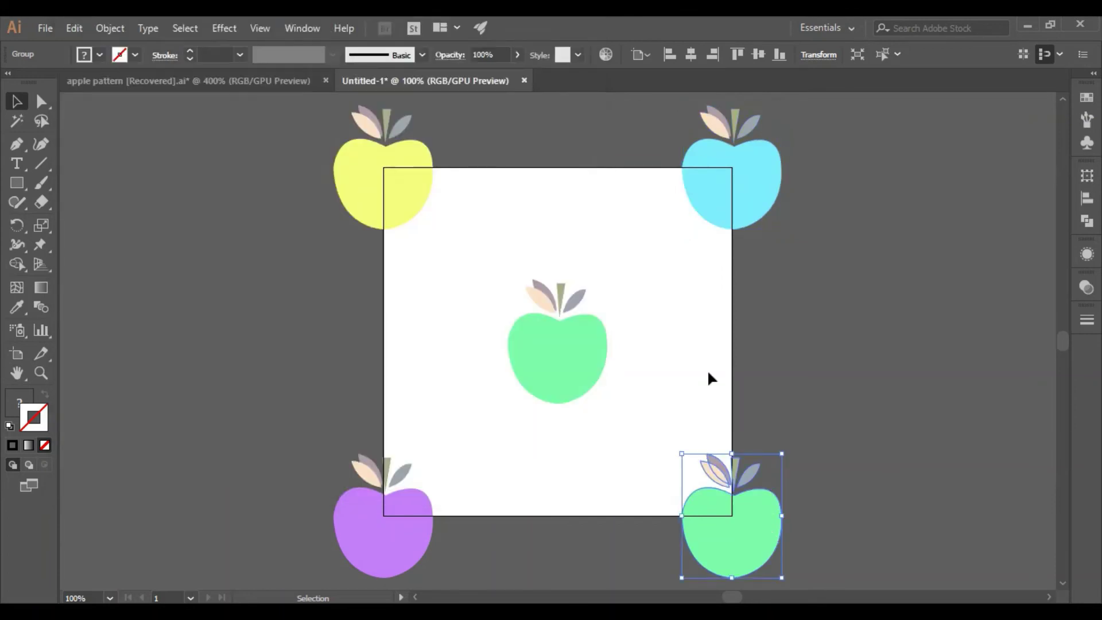
{"action": "left_click", "coordinate": [606, 55]}
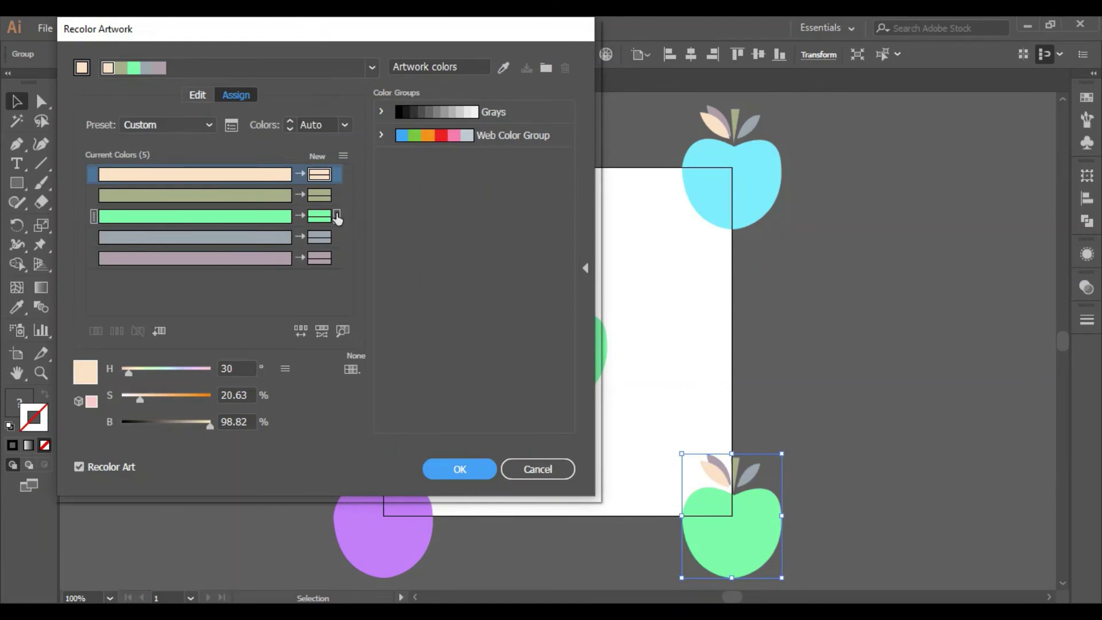
{"action": "left_click", "coordinate": [336, 216]}
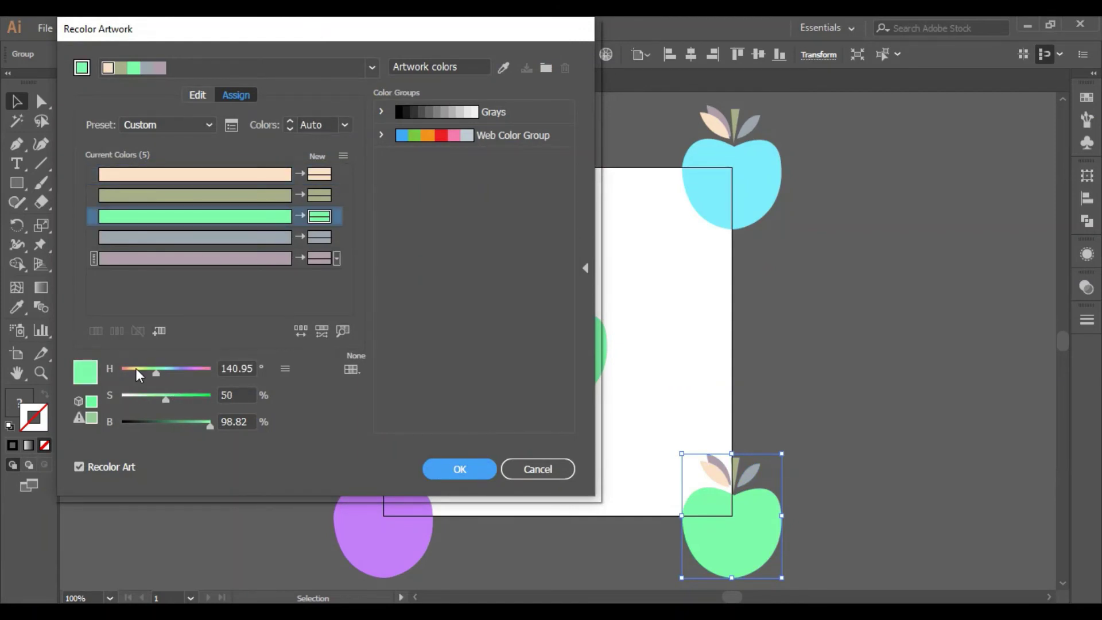
{"action": "left_click_drag", "start_coordinate": [135, 368], "coordinate": [130, 368]}
{"action": "key", "text": "Return"}
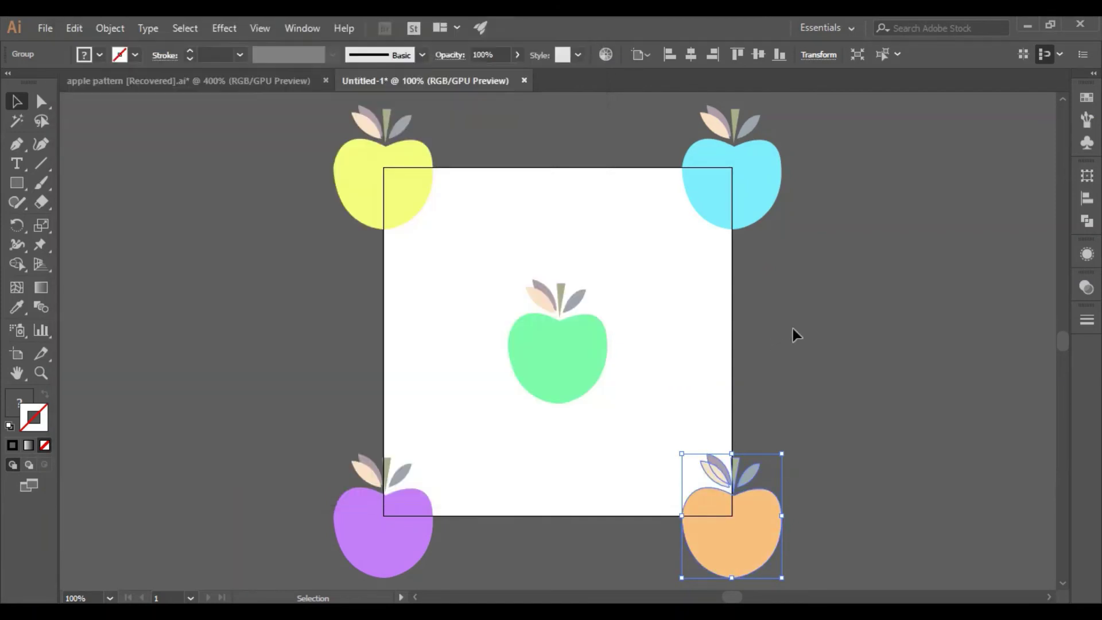
{"action": "left_click", "coordinate": [836, 315]}
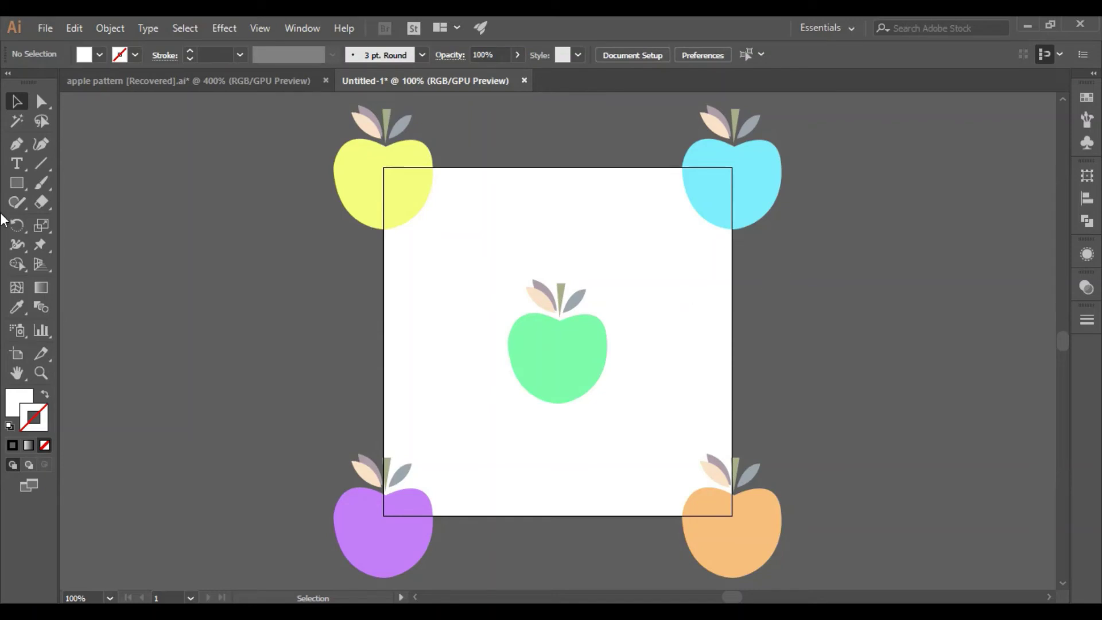
Create a white rectangle 6 inches wide and 6 inches high with no stroke.
{"action": "left_click", "coordinate": [16, 183]}
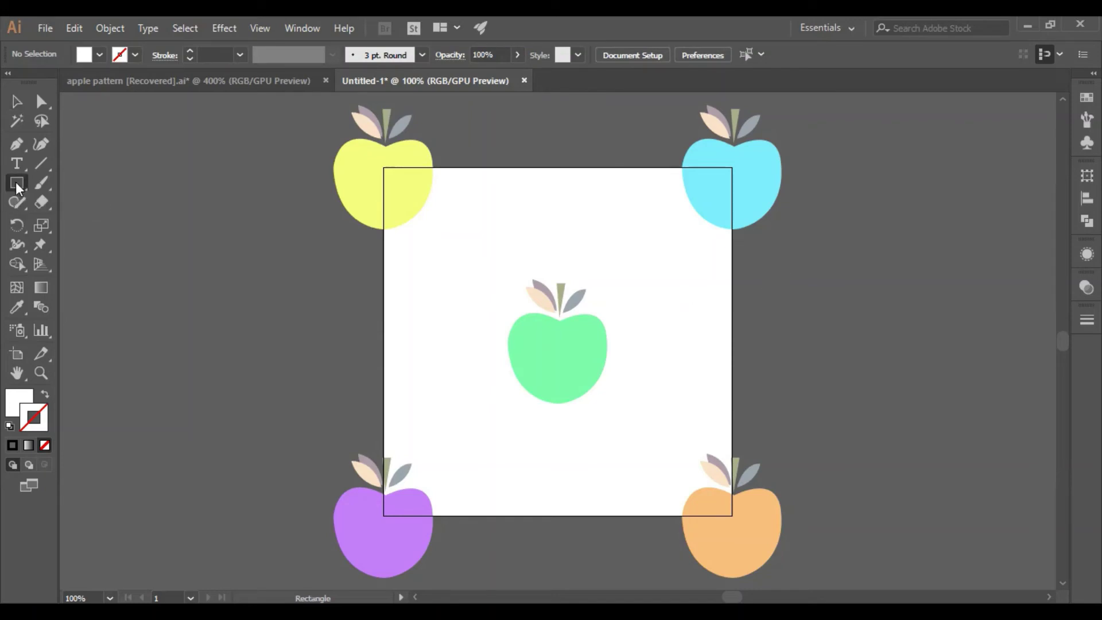
{"action": "left_click", "coordinate": [409, 262]}
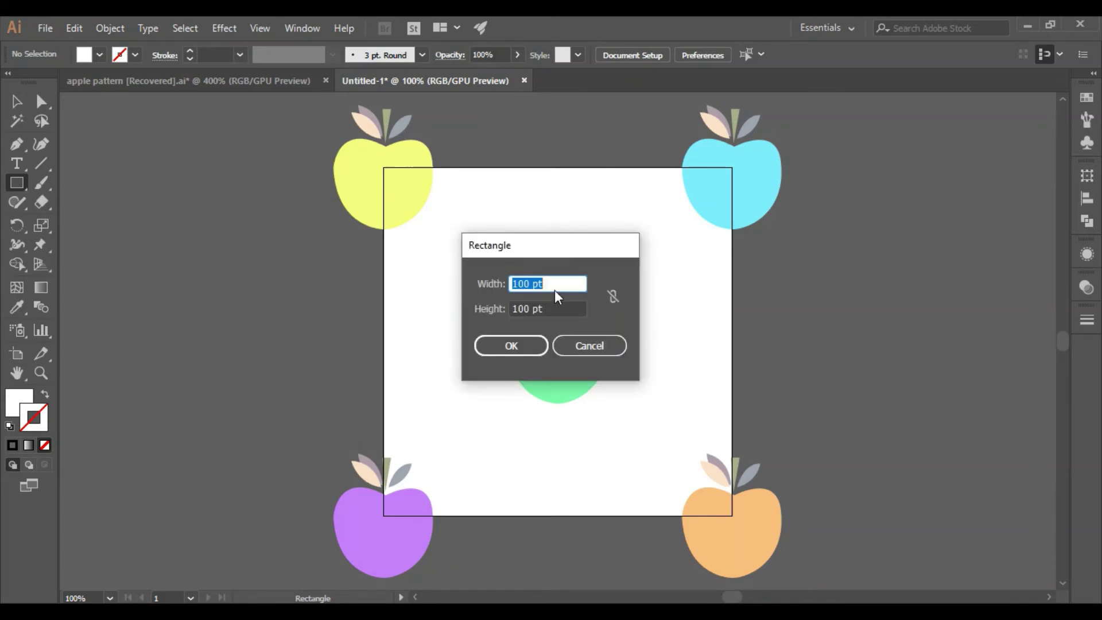
{"action": "type", "text": "6 inch"}
{"action": "key", "text": "Tab"}
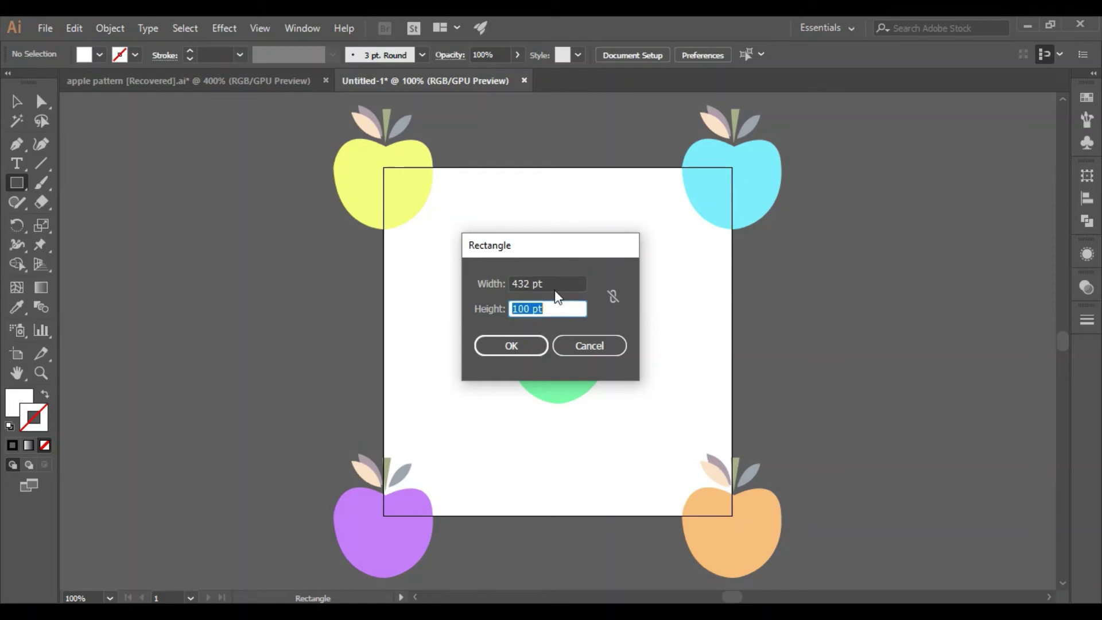
{"action": "type", "text": "6 inch"}
{"action": "key", "text": "Return"}
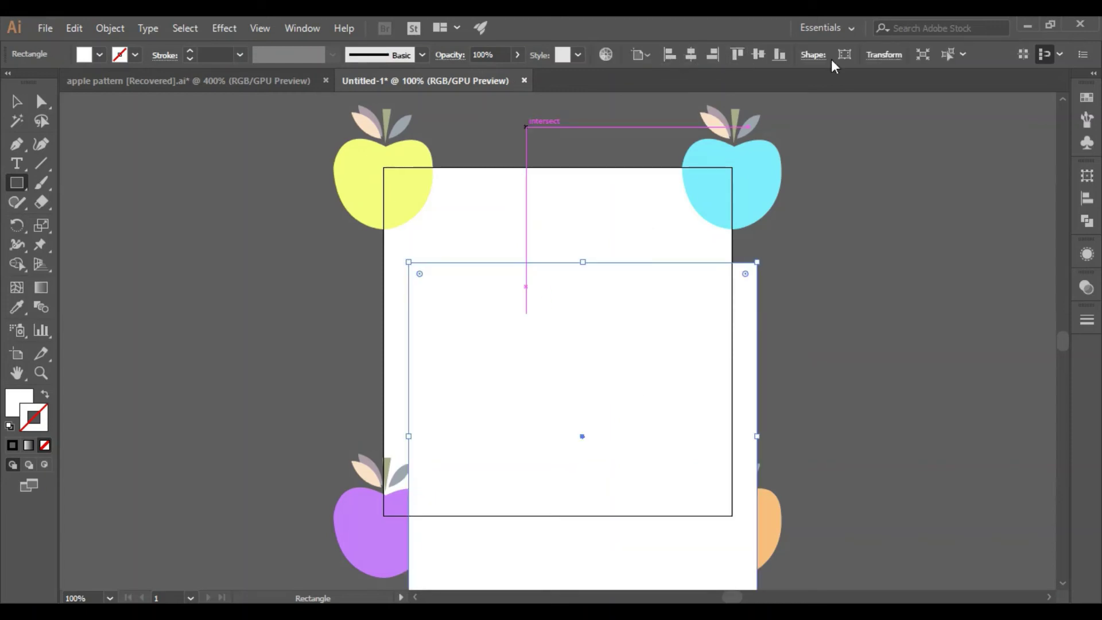
Align the square to the artboard, horizontally left and vertically centered, and remove its fill.
{"action": "left_click", "coordinate": [650, 56]}
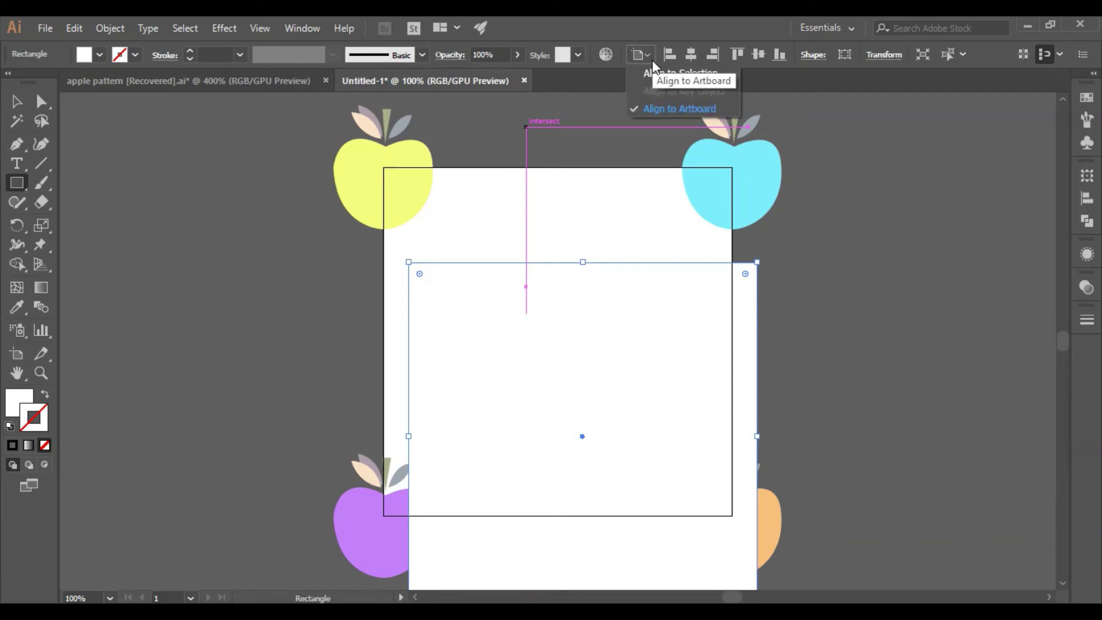
{"action": "left_click", "coordinate": [655, 109]}
{"action": "left_click", "coordinate": [671, 57]}
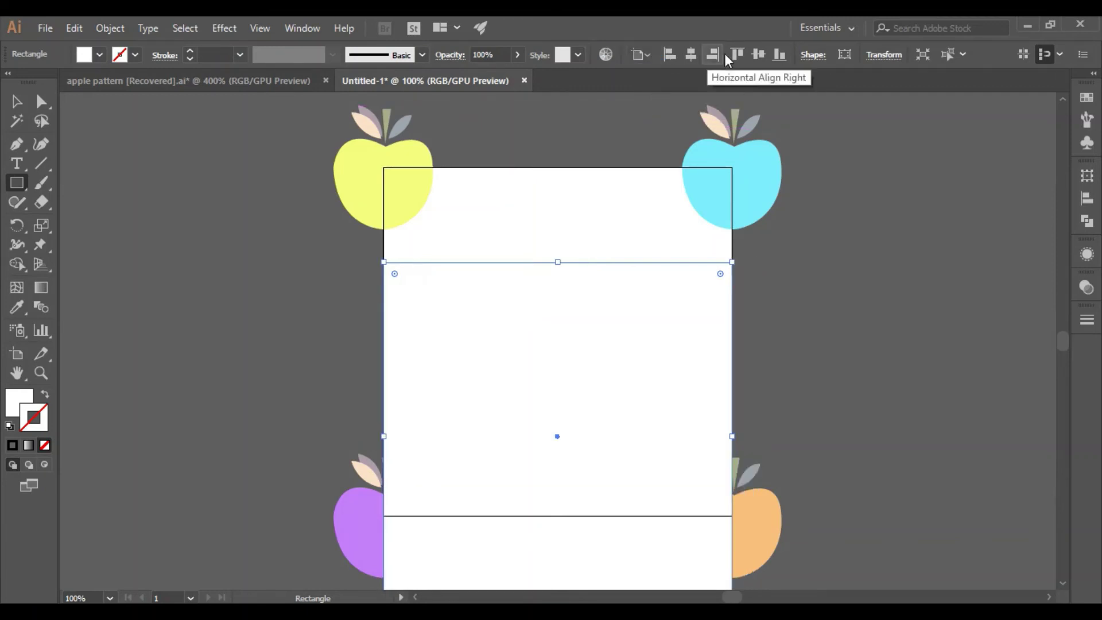
{"action": "left_click", "coordinate": [758, 54]}
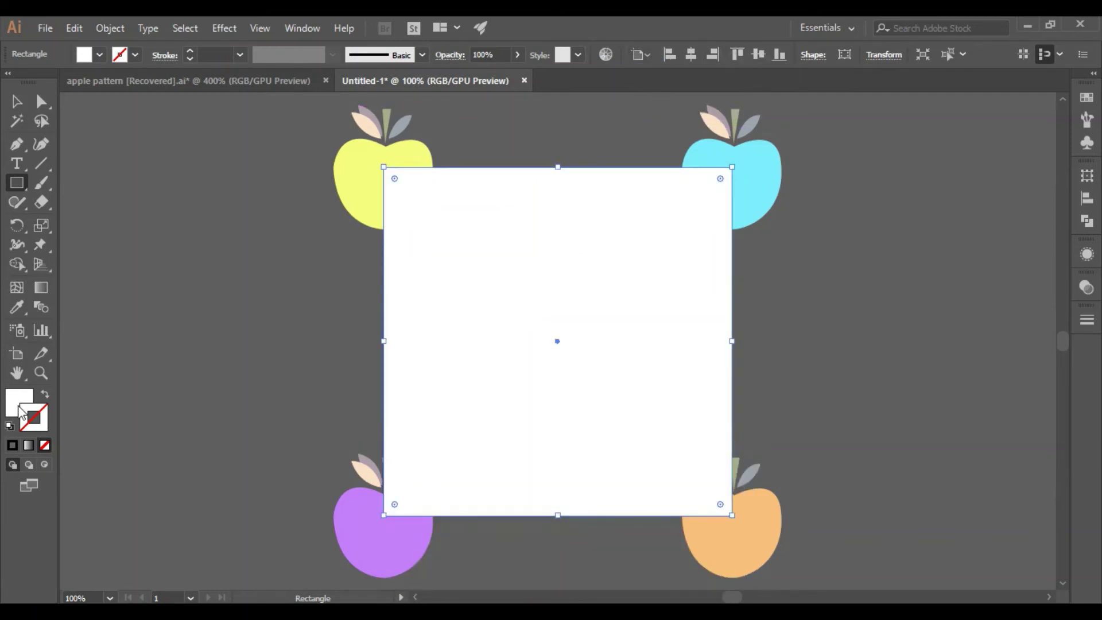
{"action": "left_click", "coordinate": [20, 409]}
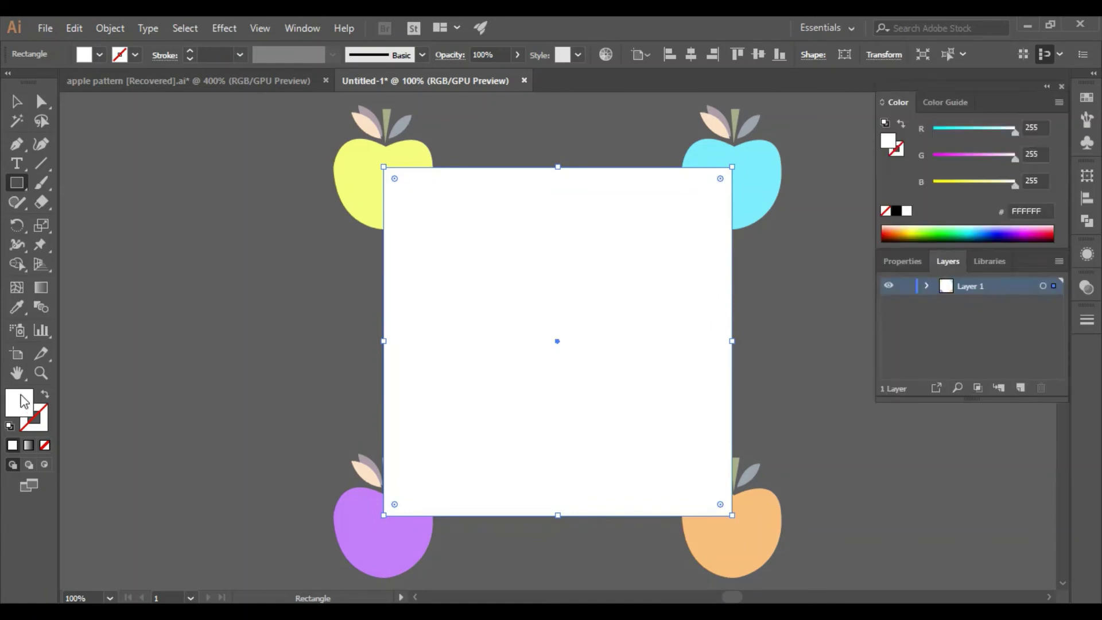
{"action": "left_click", "coordinate": [40, 445]}
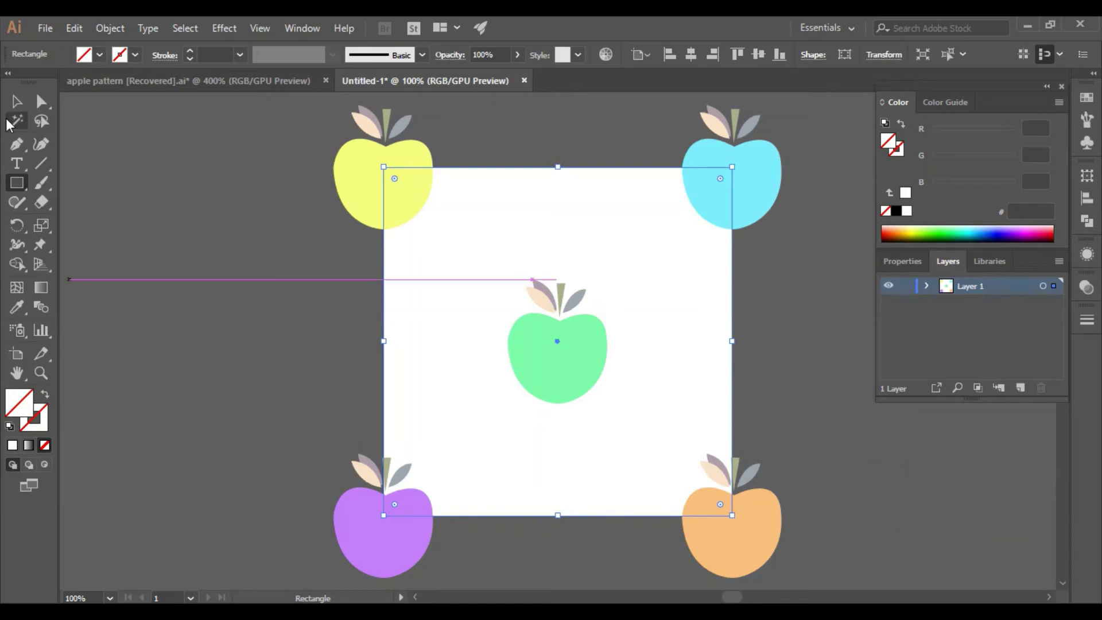
Send the unfilled, unstroked square to the back, behind all the apples.
{"action": "left_click", "coordinate": [16, 102]}
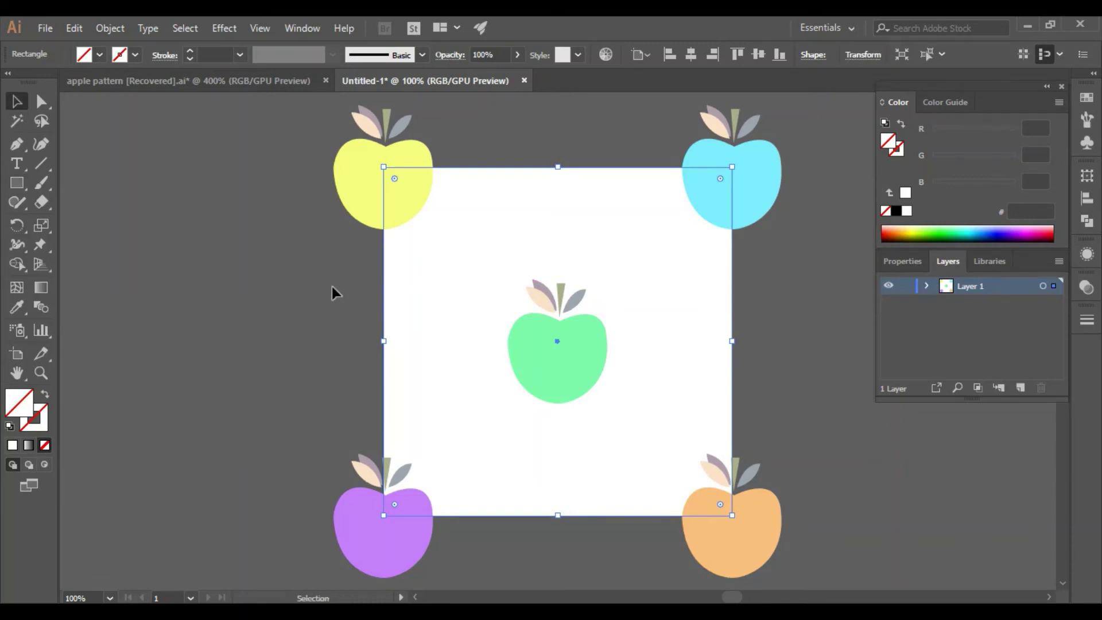
{"action": "right_click", "coordinate": [389, 308]}
{"action": "left_click", "coordinate": [409, 269]}
{"action": "left_click", "coordinate": [383, 304]}
{"action": "right_click", "coordinate": [383, 309]}
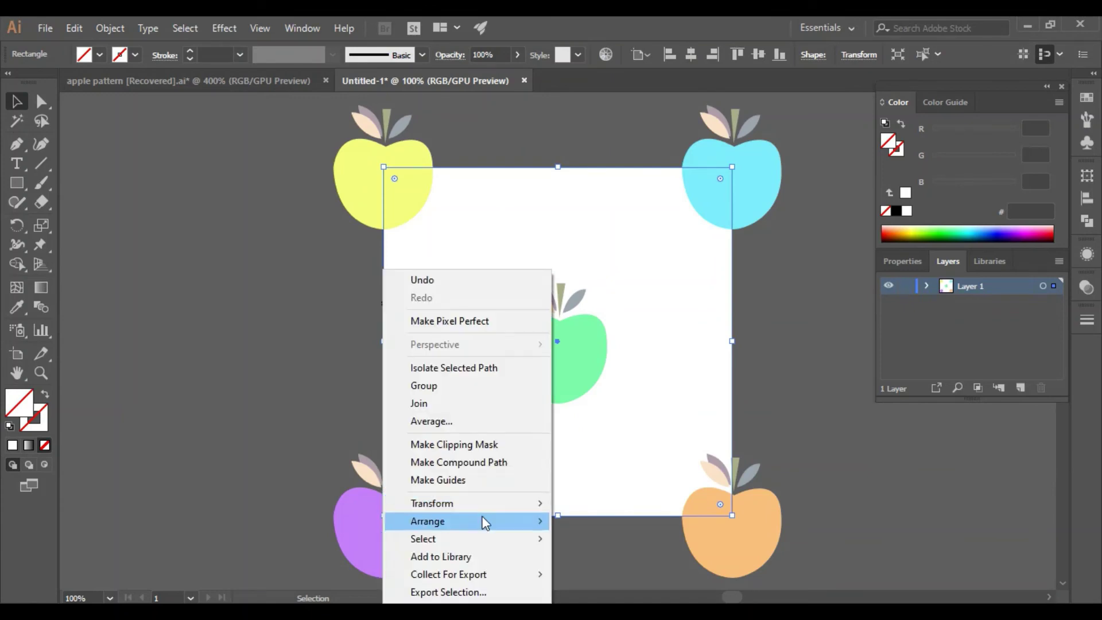
{"action": "mouse_move", "coordinate": [485, 521]}
{"action": "left_click", "coordinate": [581, 495]}
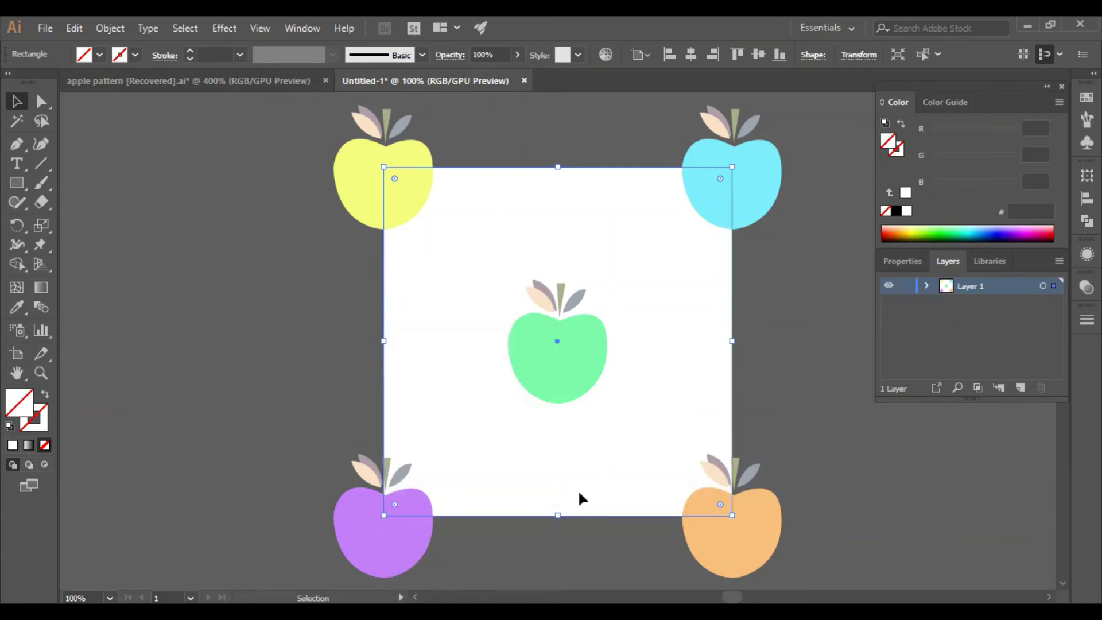
{"action": "left_click", "coordinate": [301, 291]}
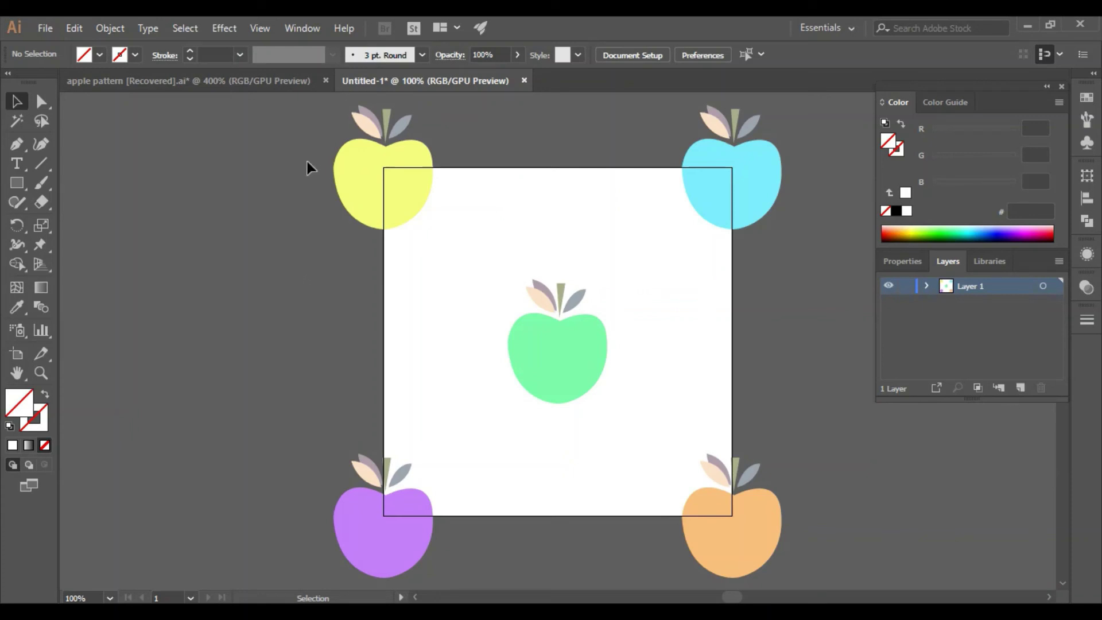
Group the center apple and the four corner apples together.
{"action": "left_click", "coordinate": [349, 182]}
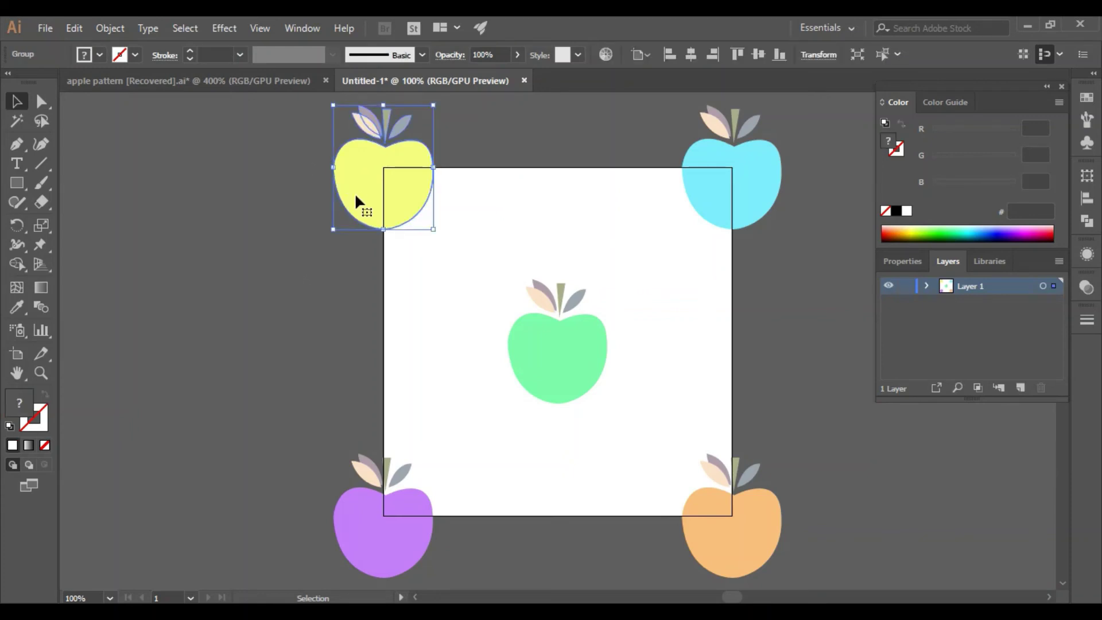
{"action": "left_click", "coordinate": [540, 326], "text": "shift"}
{"action": "left_click", "coordinate": [754, 188], "text": "shift"}
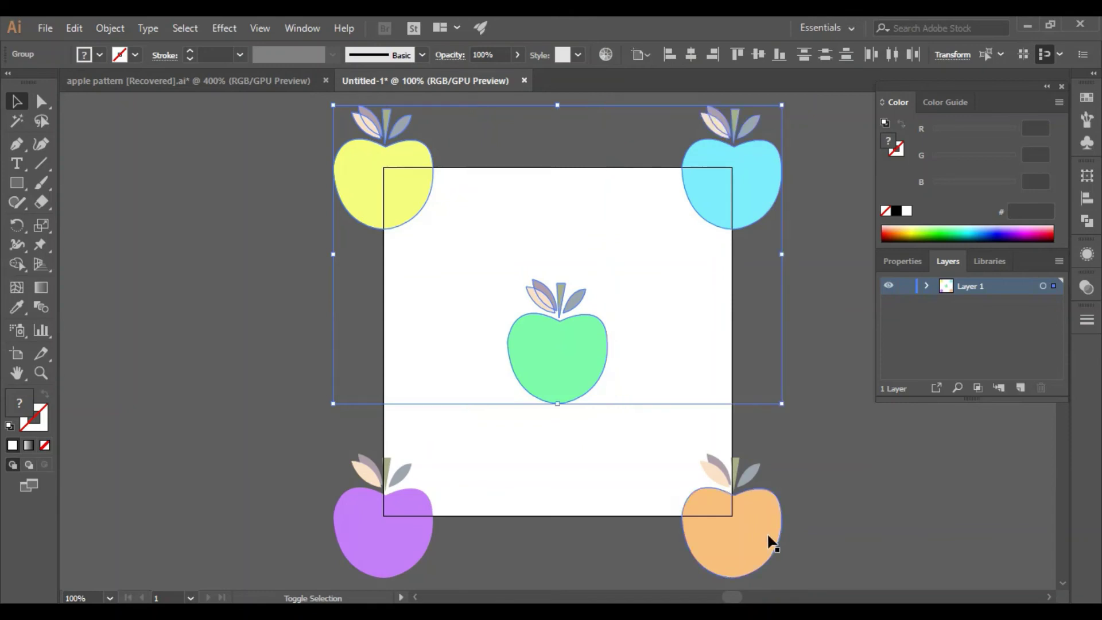
{"action": "left_click", "coordinate": [769, 542], "text": "shift"}
{"action": "left_click", "coordinate": [413, 505], "text": "shift"}
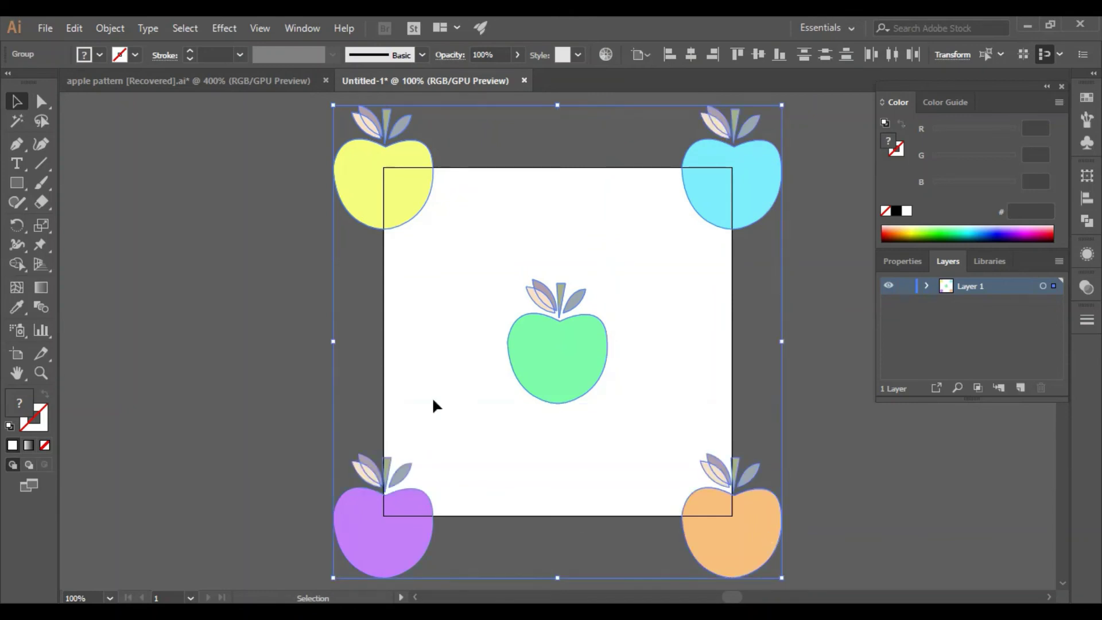
{"action": "key", "text": "ctrl+g"}
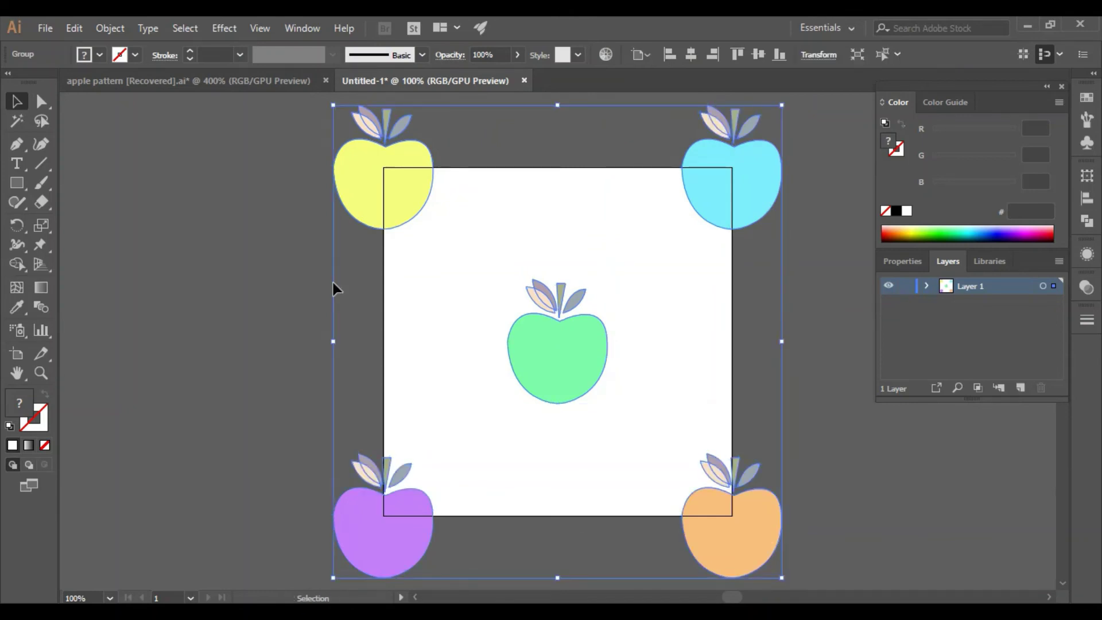
Add the grouped apples together with the unfilled bounding square to the Swatches as a pattern.
{"action": "left_click", "coordinate": [333, 282]}
{"action": "left_click", "coordinate": [365, 181]}
{"action": "left_click_drag", "start_coordinate": [282, 108], "coordinate": [446, 289]}
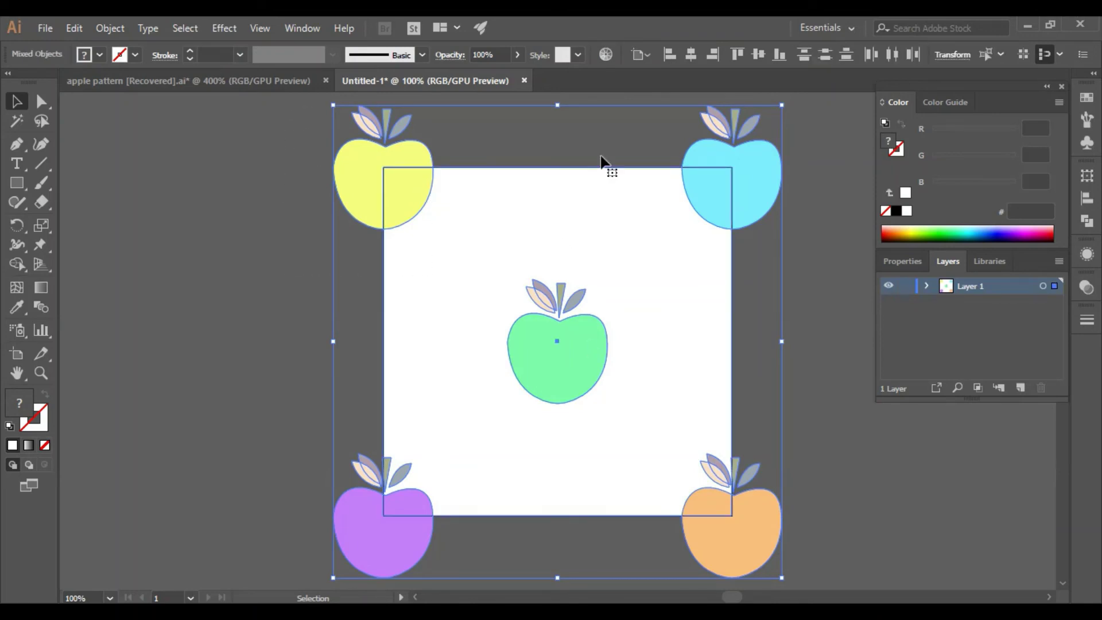
{"action": "left_click", "coordinate": [1087, 98]}
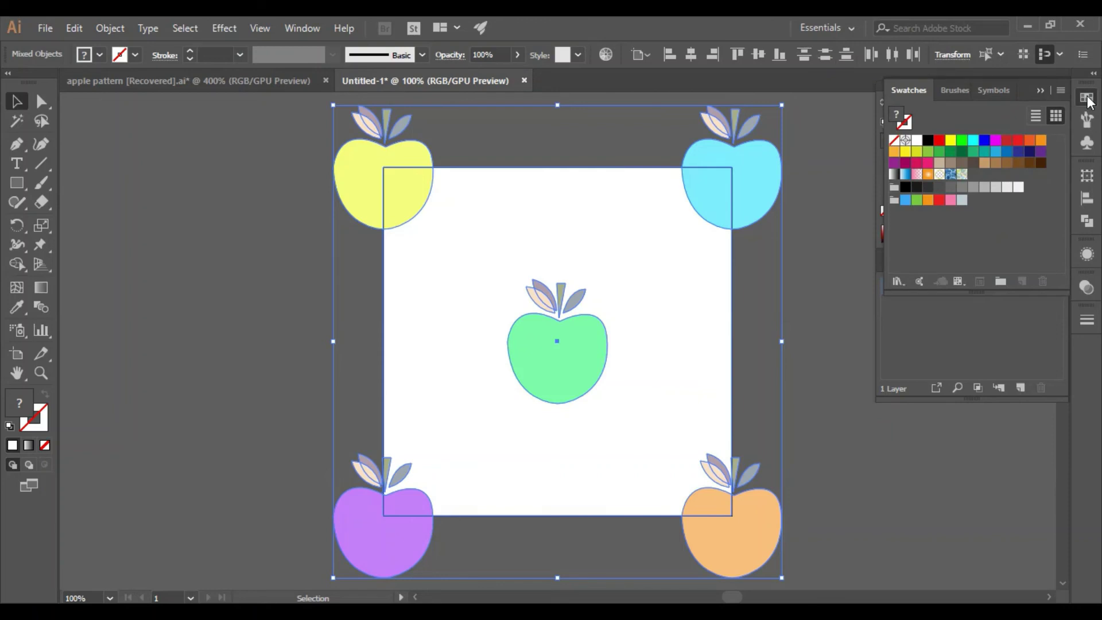
{"action": "left_click_drag", "start_coordinate": [645, 314], "coordinate": [975, 189]}
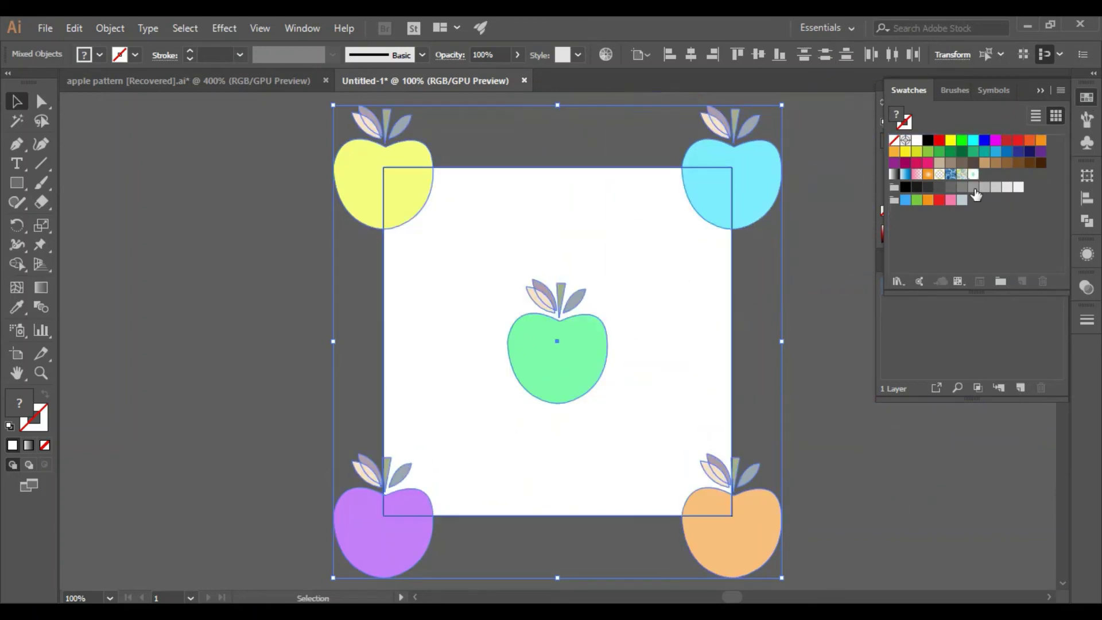
{"action": "left_click", "coordinate": [805, 185]}
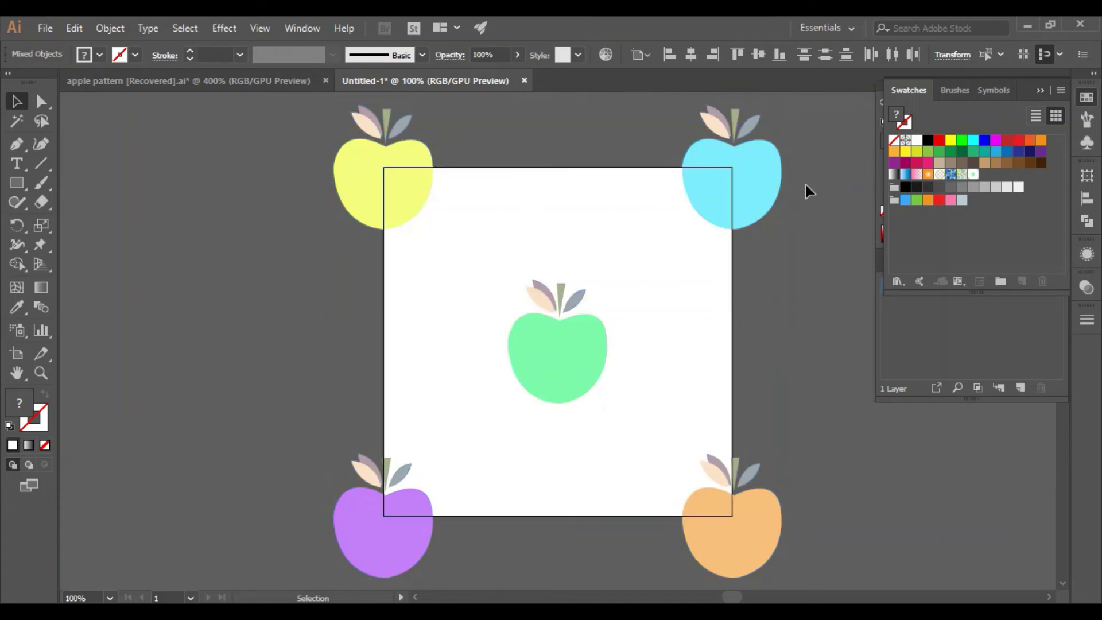
Save the swatches with the new apple pattern as an AI swatch library named "apple pattern".
{"action": "left_click", "coordinate": [974, 175]}
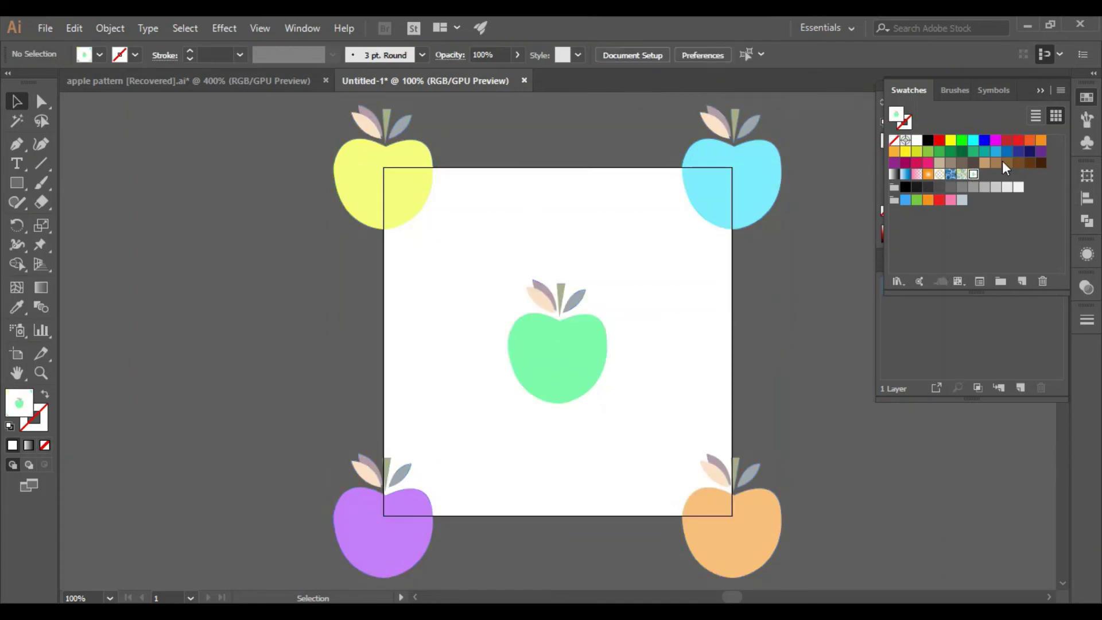
{"action": "left_click", "coordinate": [1061, 92]}
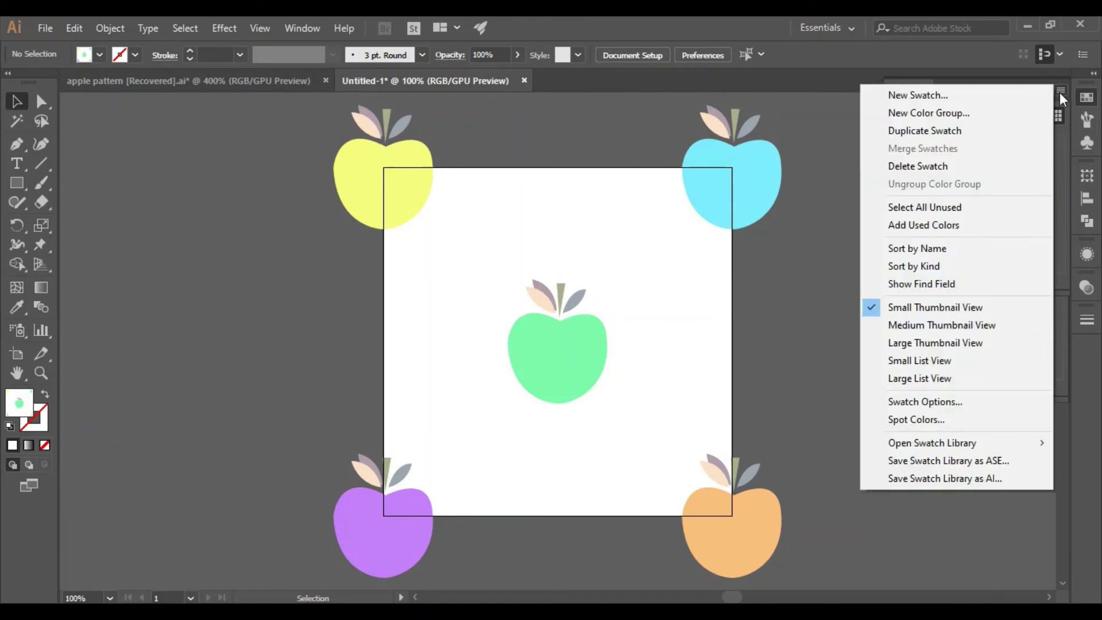
{"action": "left_click", "coordinate": [964, 478]}
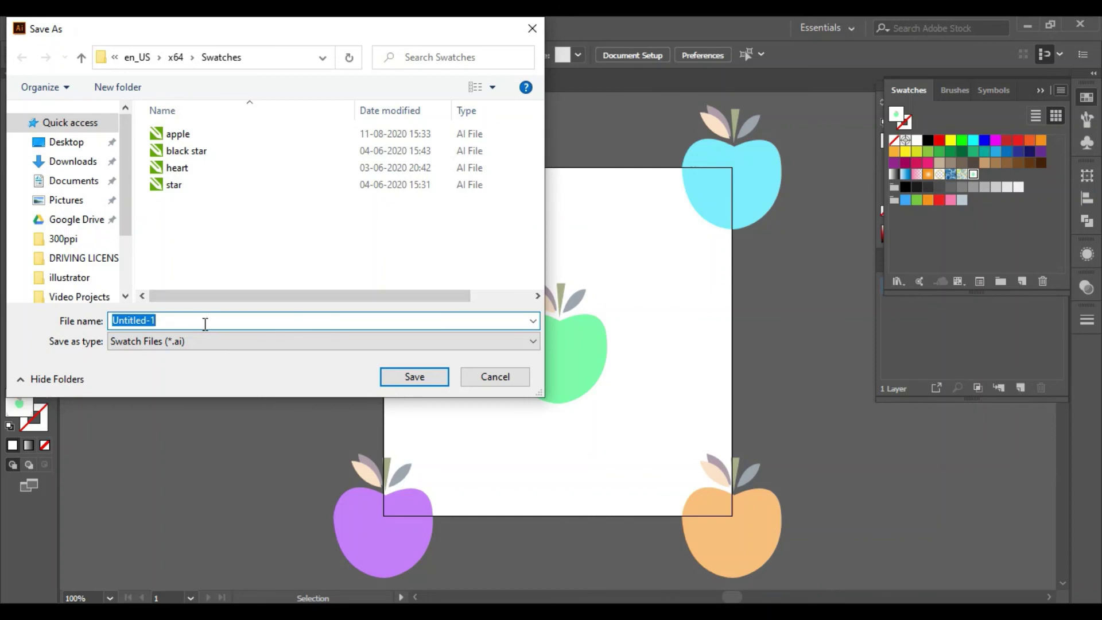
{"action": "type", "text": "a"}
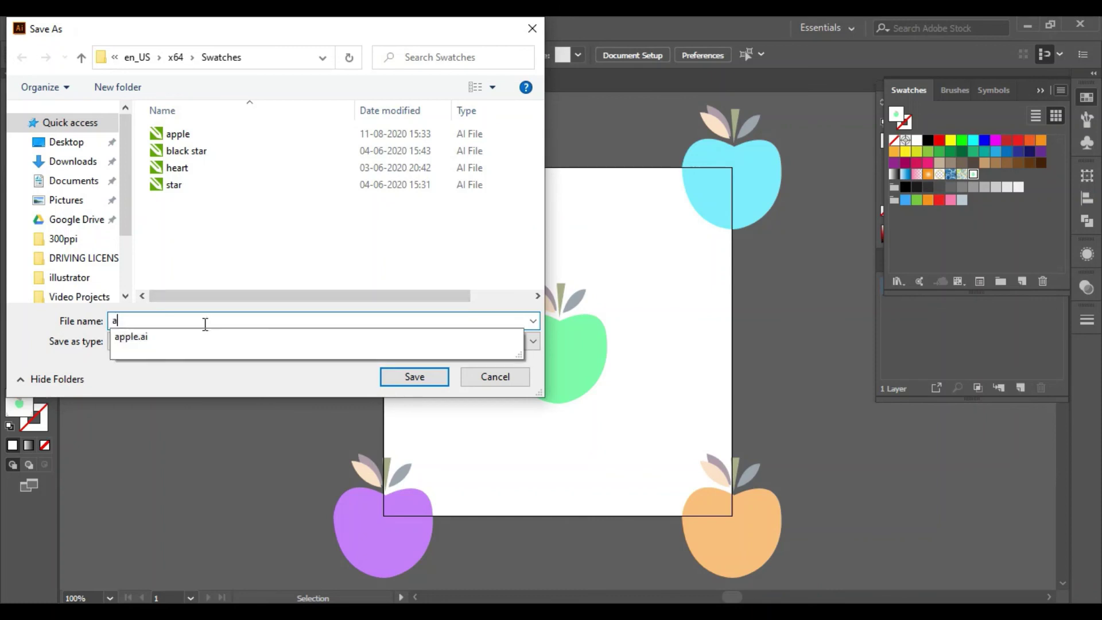
{"action": "type", "text": "pple pattern"}
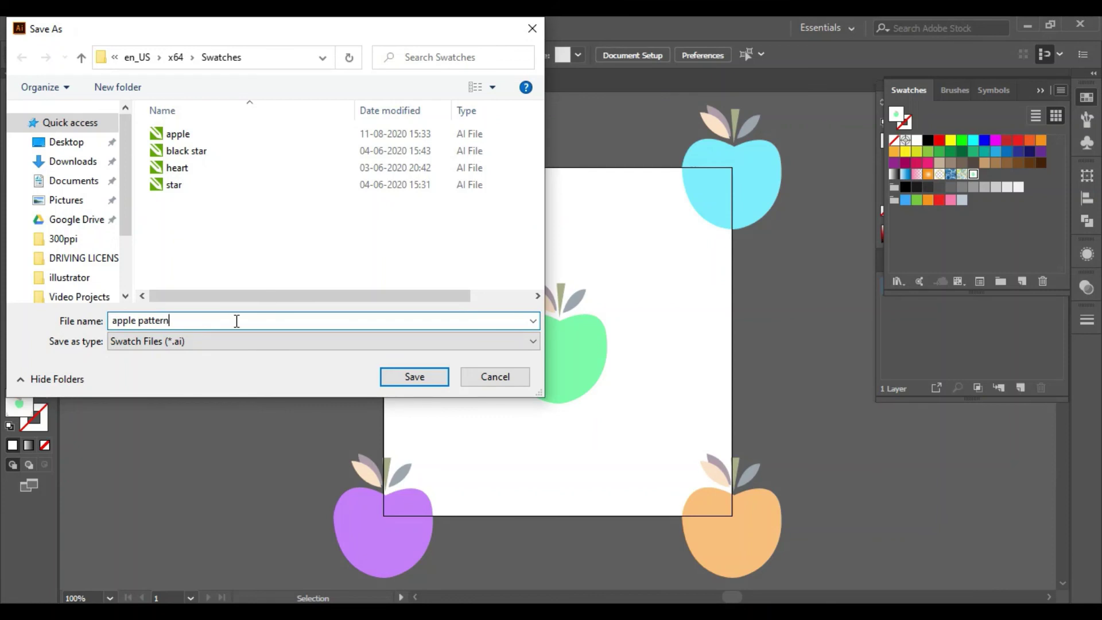
{"action": "left_click", "coordinate": [413, 377]}
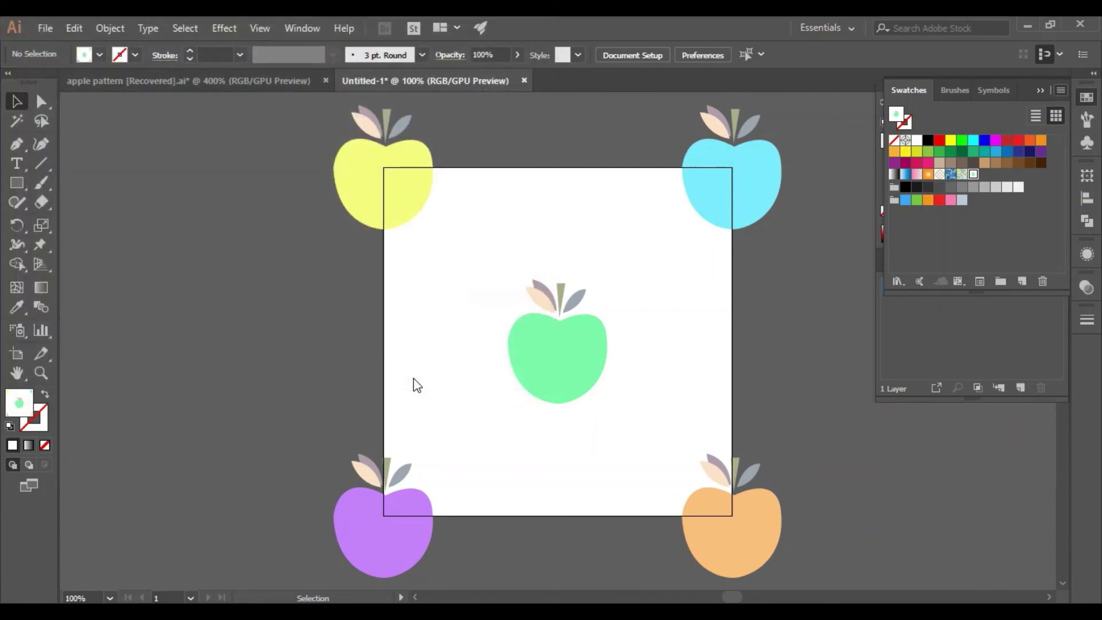
Create a new document from the recent Common preset, 1366 x 768 px.
{"action": "left_click", "coordinate": [44, 28]}
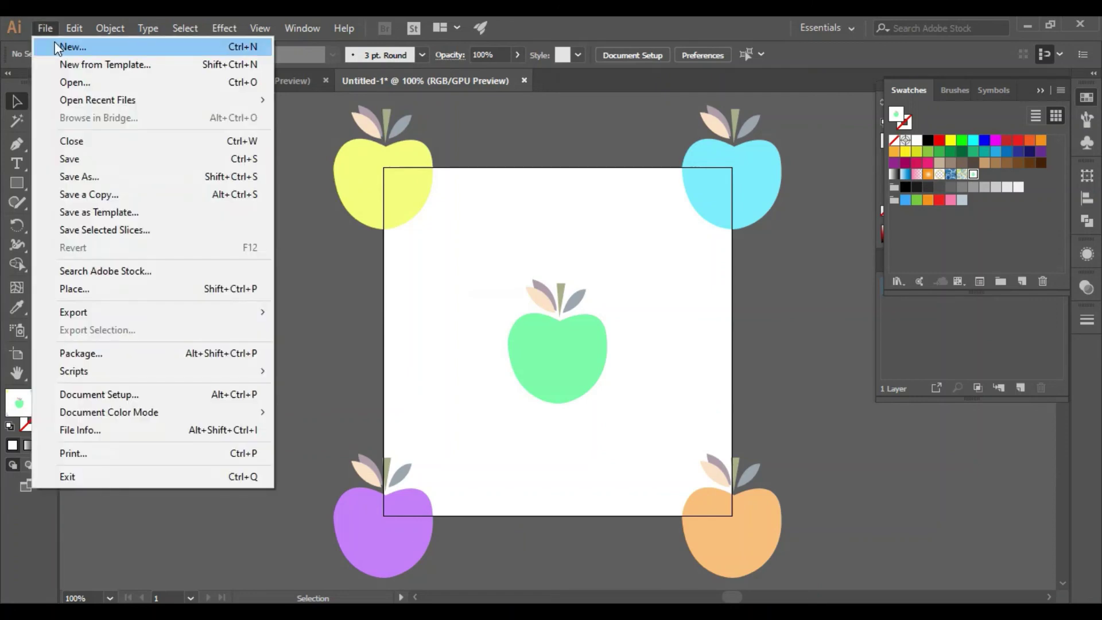
{"action": "left_click", "coordinate": [67, 48]}
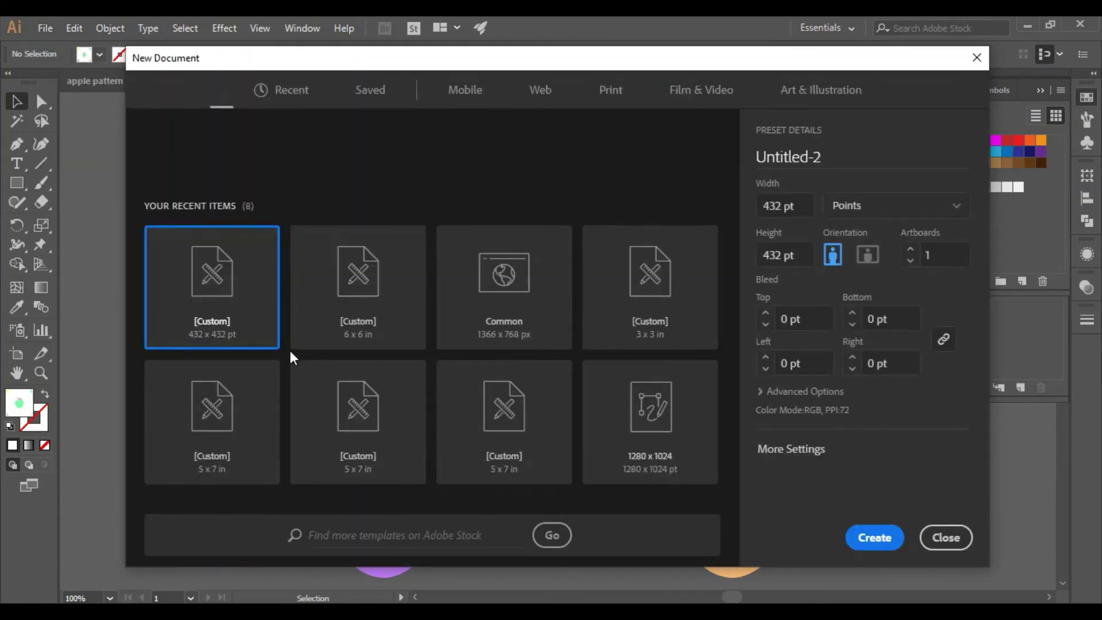
{"action": "left_click", "coordinate": [468, 396]}
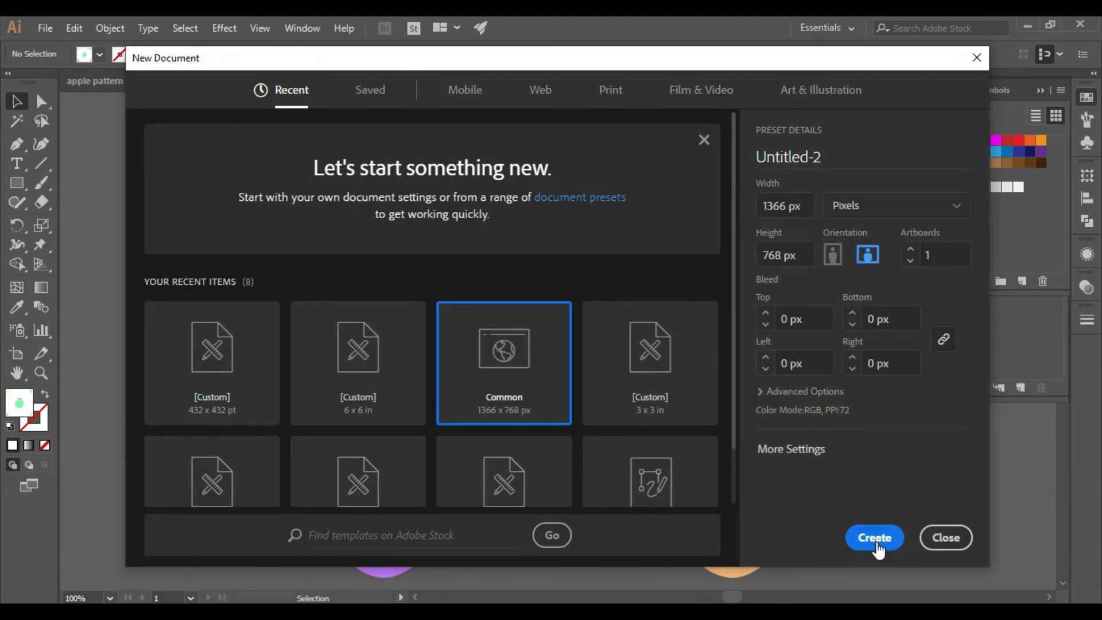
{"action": "left_click", "coordinate": [875, 540]}
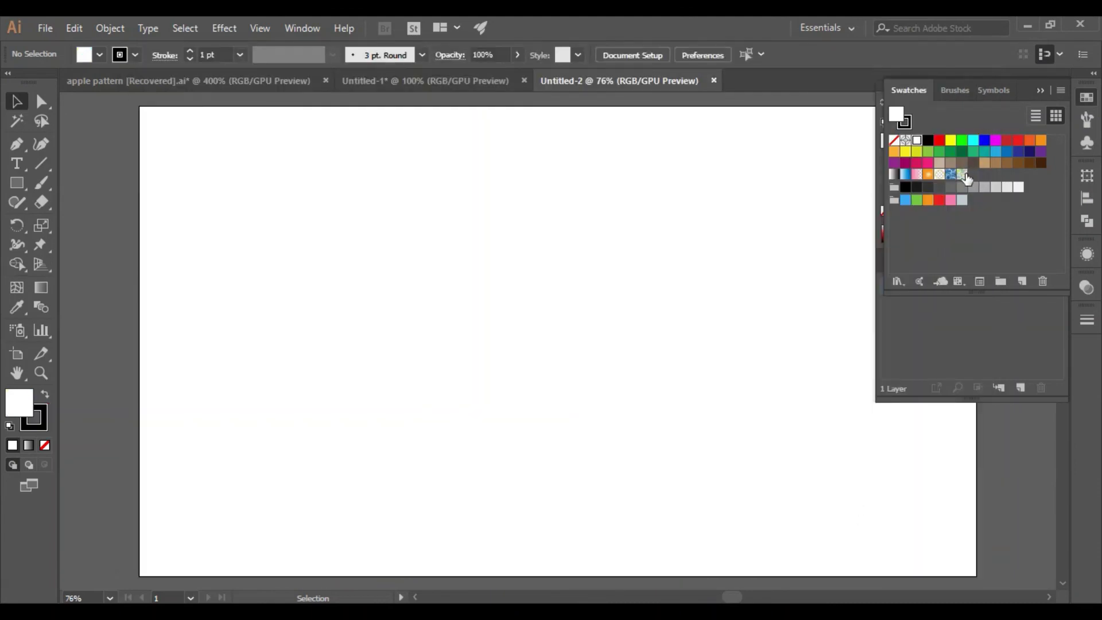
Open the user-defined swatch library "apple pattern" and place it just below the document's own swatches.
{"action": "left_click", "coordinate": [1062, 90]}
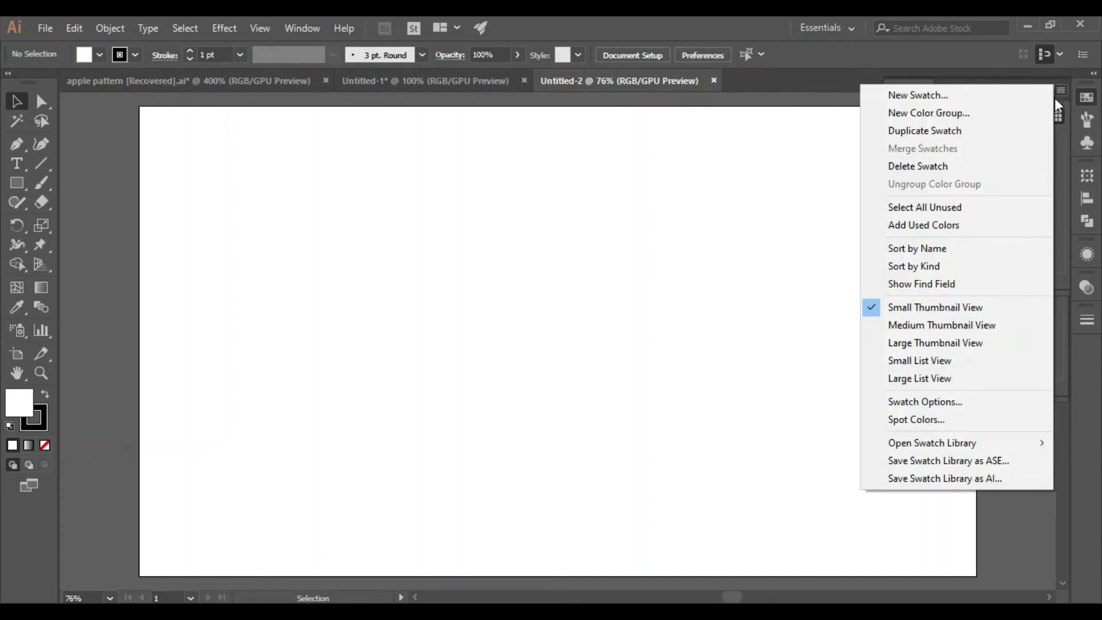
{"action": "mouse_move", "coordinate": [996, 443]}
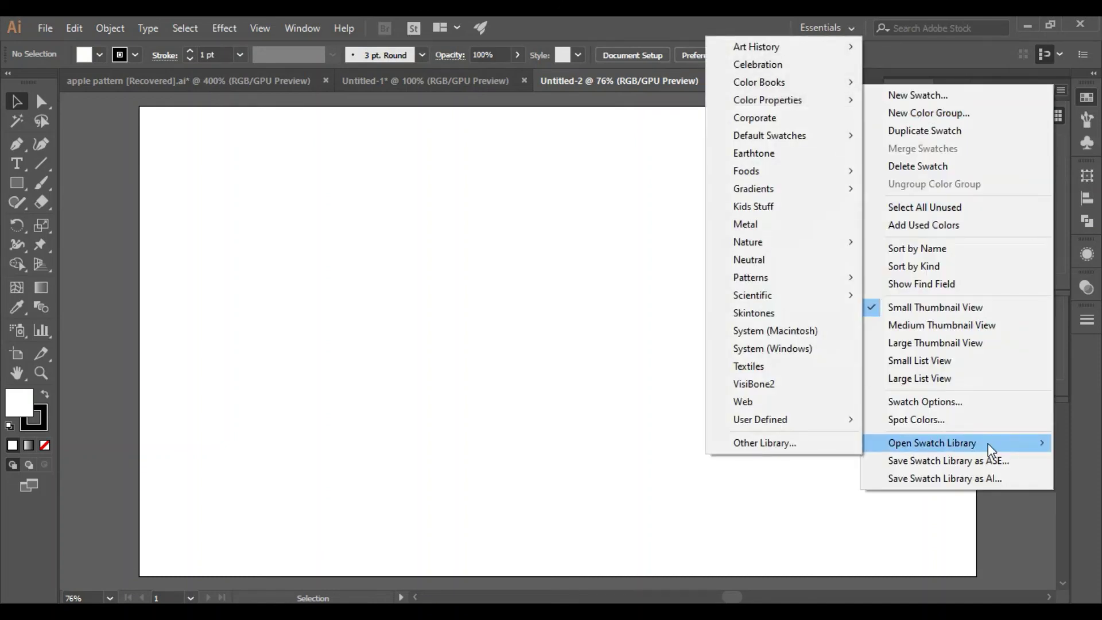
{"action": "mouse_move", "coordinate": [787, 424]}
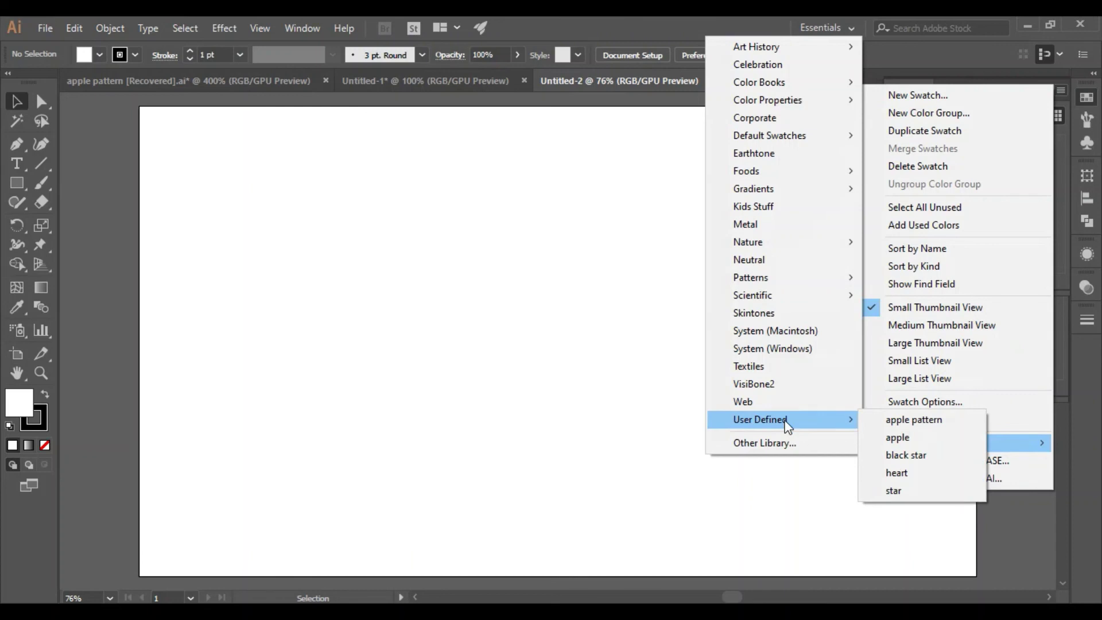
{"action": "left_click", "coordinate": [869, 419]}
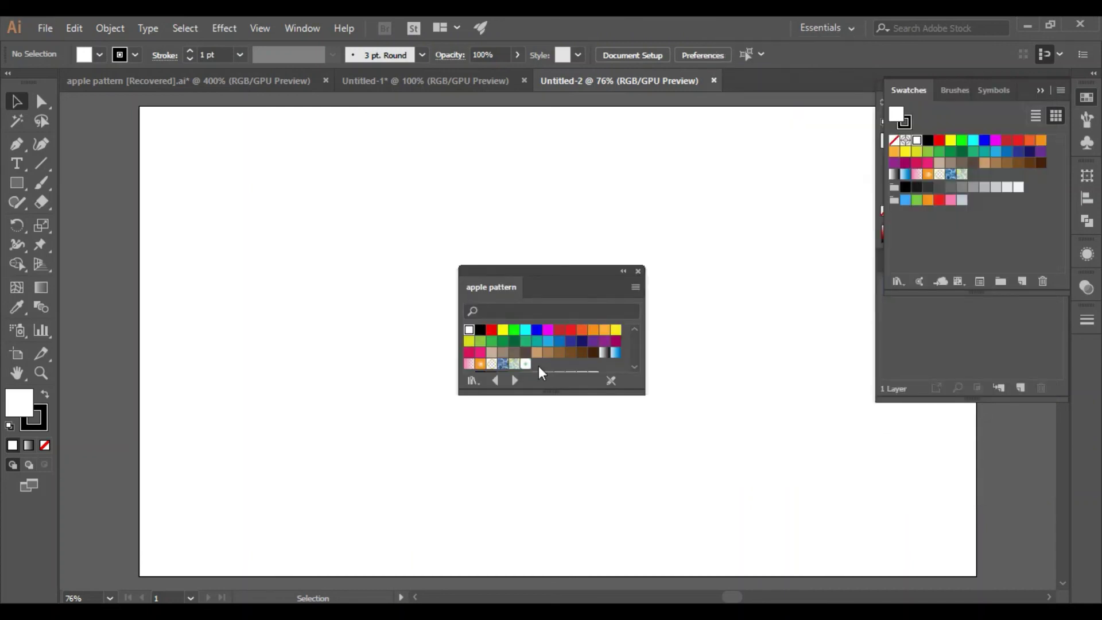
{"action": "left_click_drag", "start_coordinate": [578, 283], "coordinate": [998, 227]}
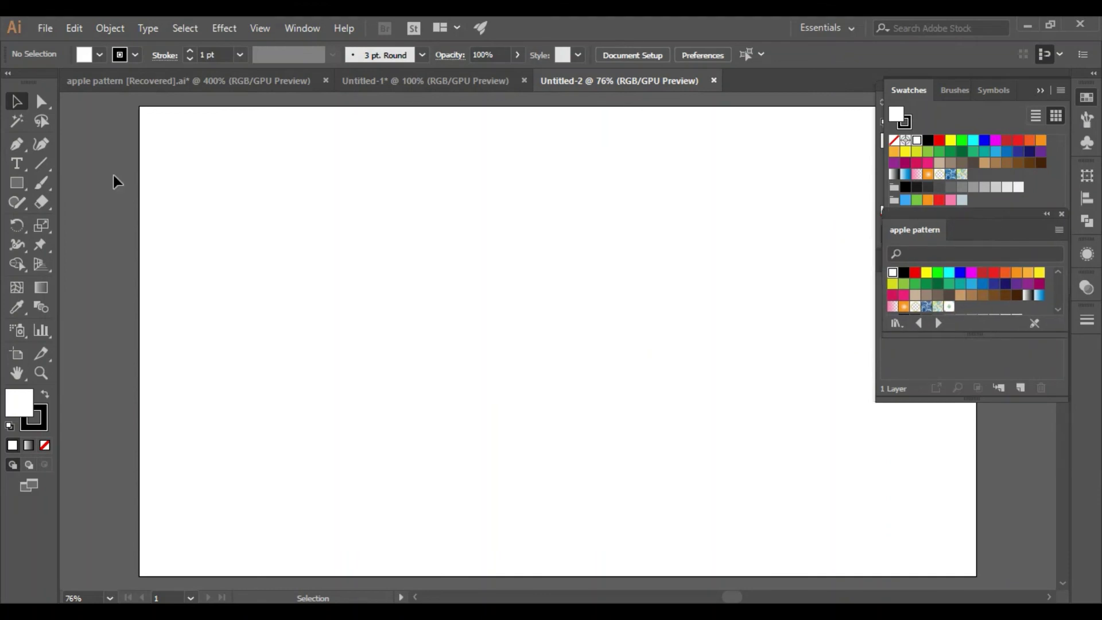
Draw a rectangle covering the whole artboard and fill it with the apple pattern swatch from the library.
{"action": "left_click", "coordinate": [12, 181]}
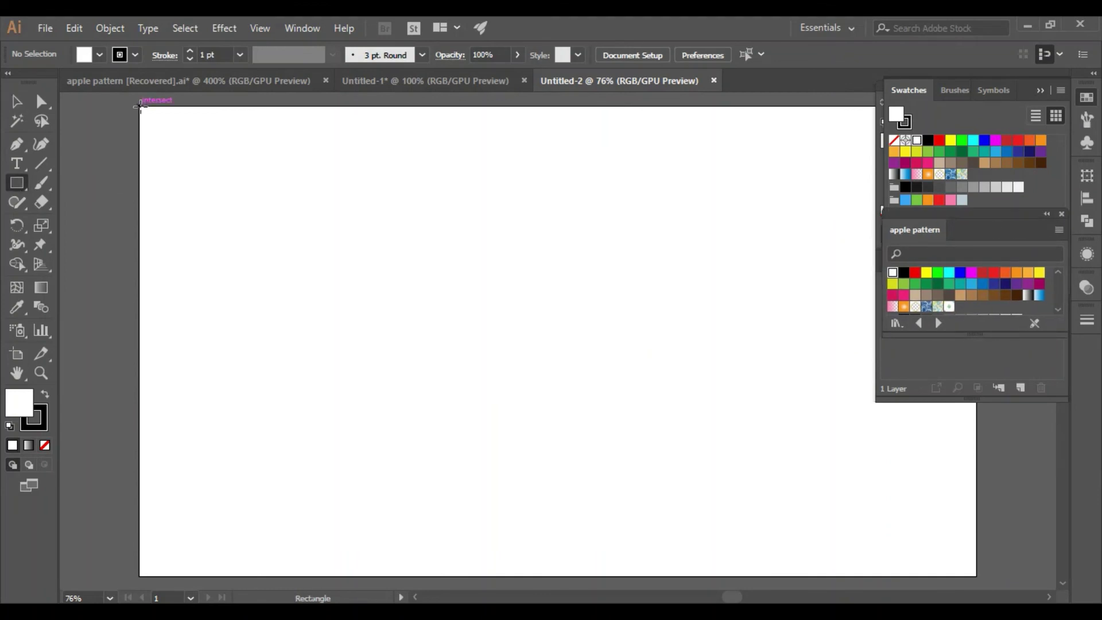
{"action": "left_click_drag", "start_coordinate": [140, 106], "coordinate": [976, 576]}
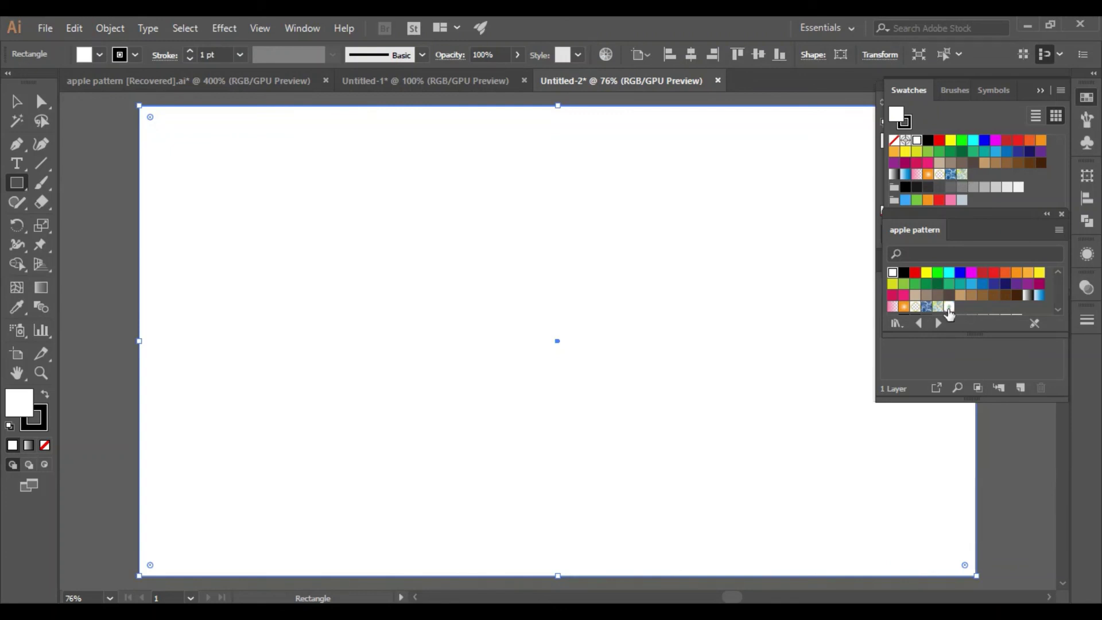
{"action": "left_click", "coordinate": [948, 308]}
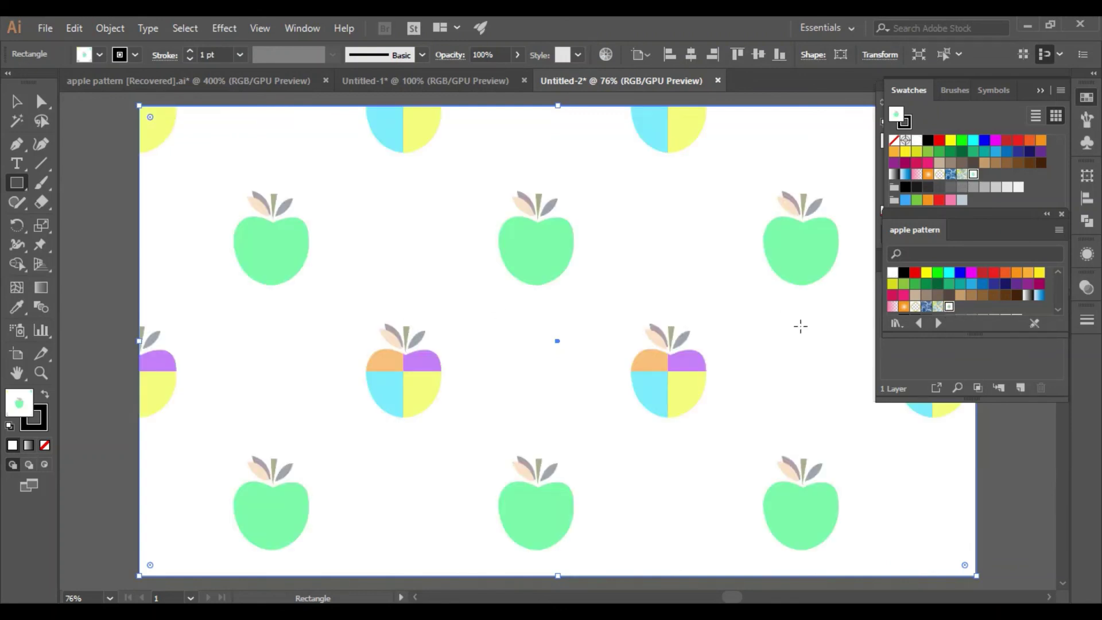
Clear the artboard view by collapsing the Swatches and closing the floating panels, including the apple pattern library.
{"action": "left_click", "coordinate": [1039, 91]}
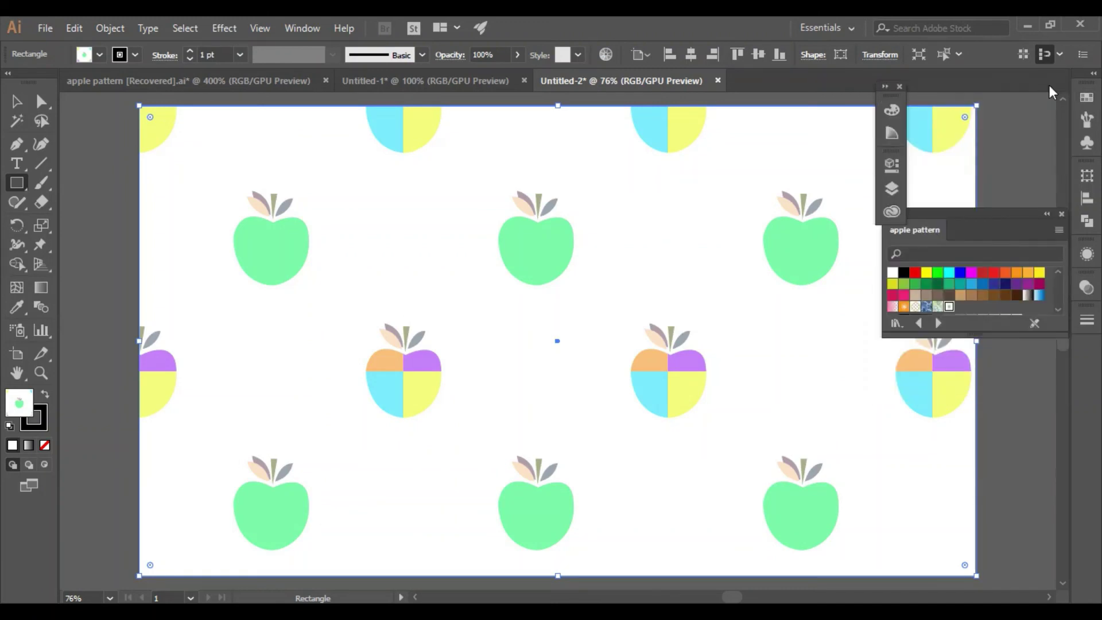
{"action": "left_click", "coordinate": [1047, 216]}
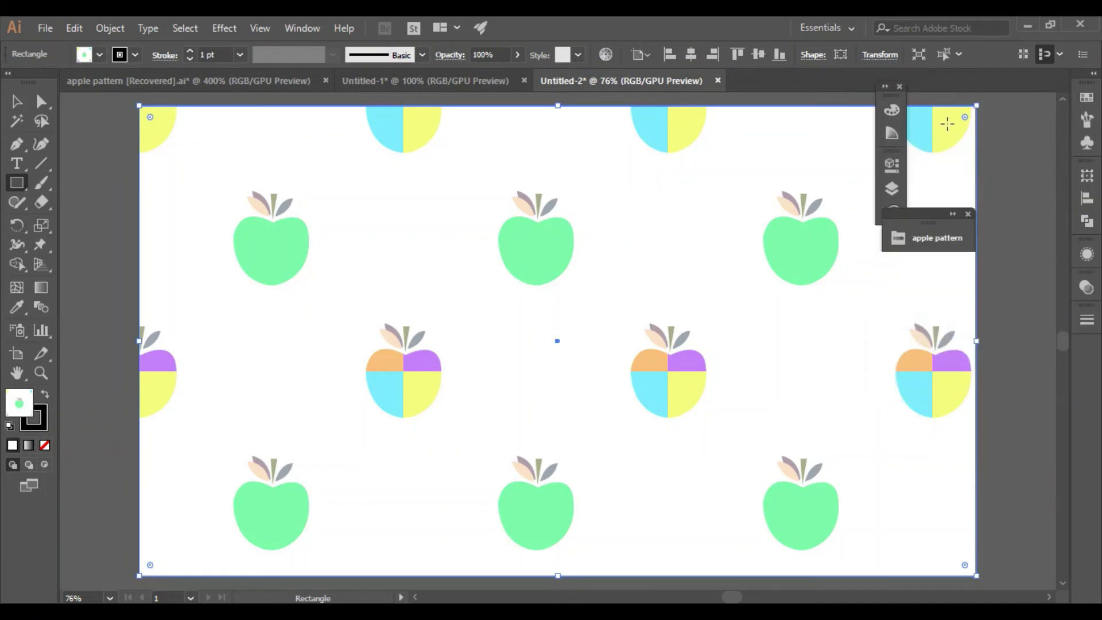
{"action": "left_click", "coordinate": [900, 87]}
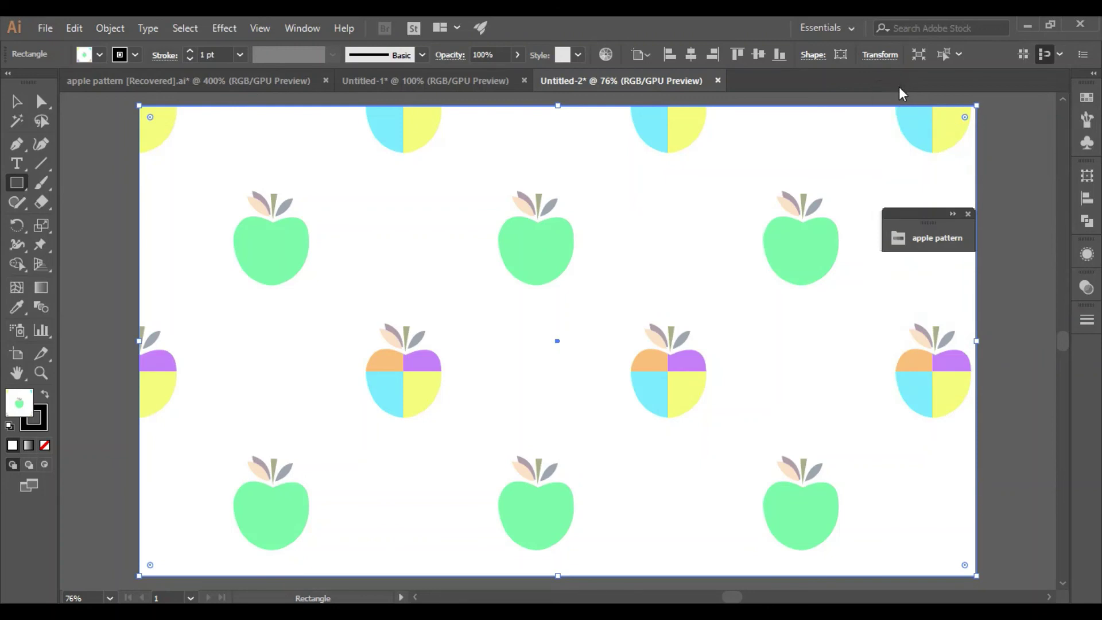
{"action": "left_click", "coordinate": [968, 213]}
Start a Scale transform on the pattern-filled rectangle that affects only its pattern, with Transform Objects off.
{"action": "key", "text": "v"}
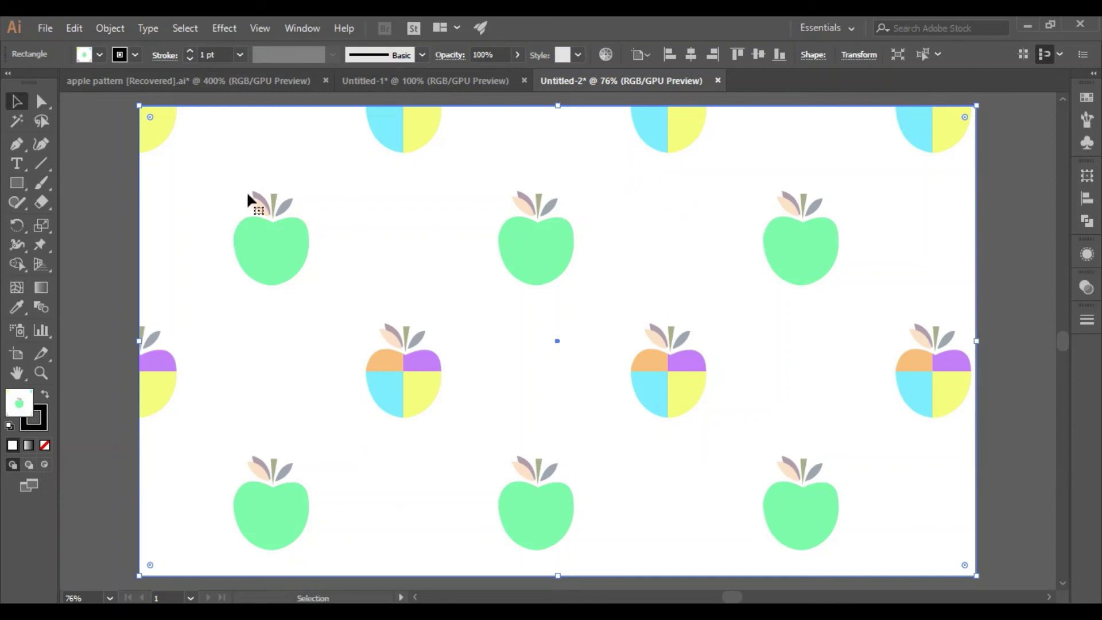
{"action": "left_click", "coordinate": [113, 28]}
{"action": "mouse_move", "coordinate": [152, 27]}
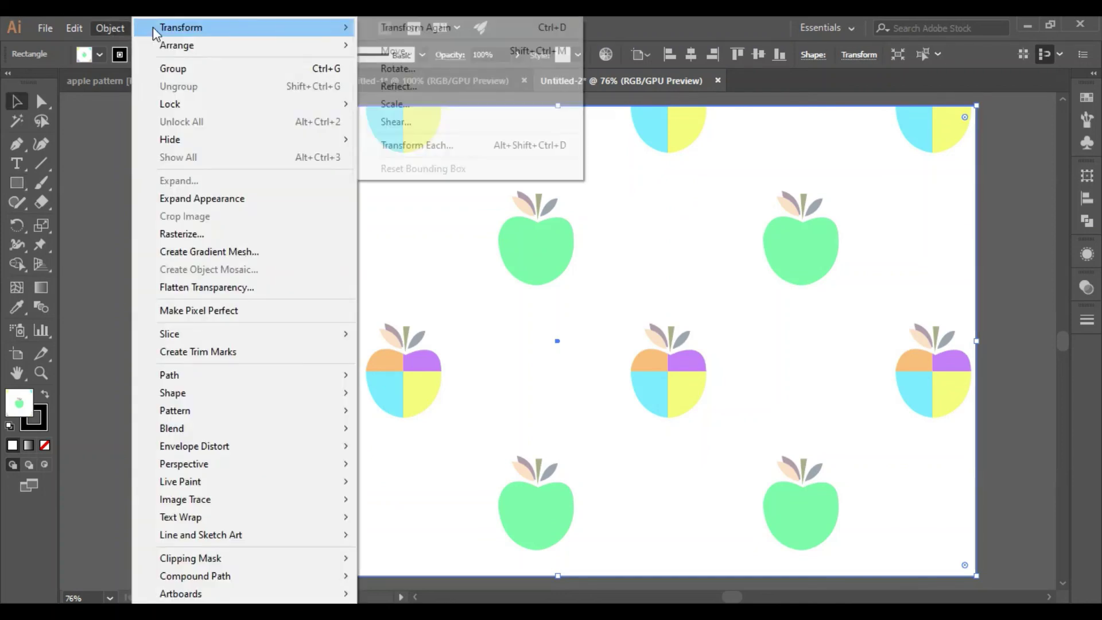
{"action": "left_click", "coordinate": [396, 104]}
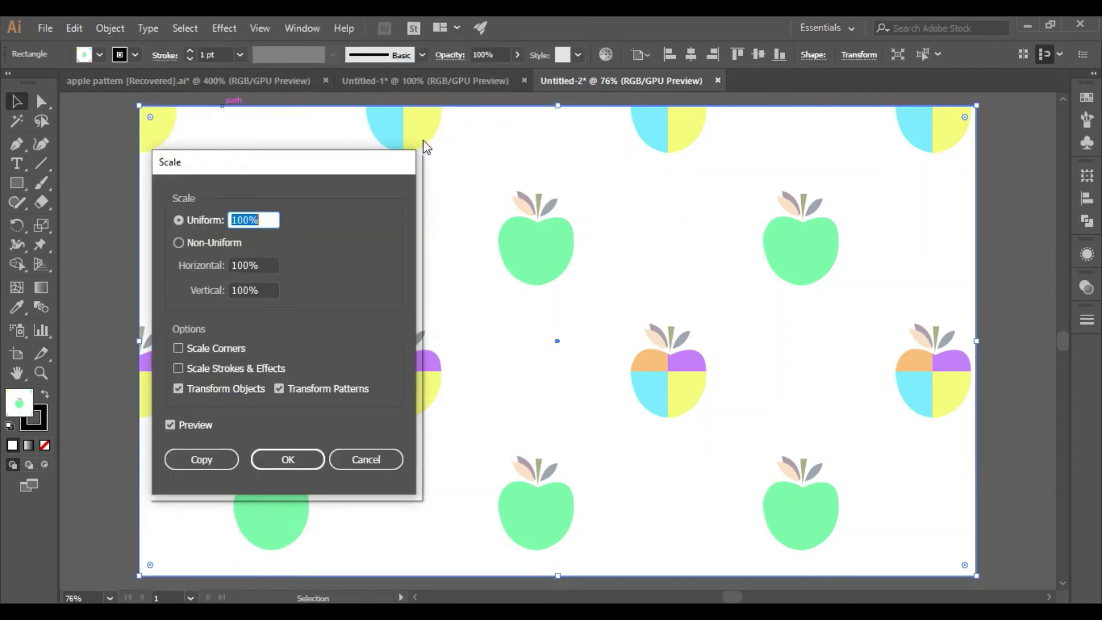
{"action": "left_click_drag", "start_coordinate": [424, 142], "coordinate": [935, 203]}
{"action": "left_click", "coordinate": [843, 404]}
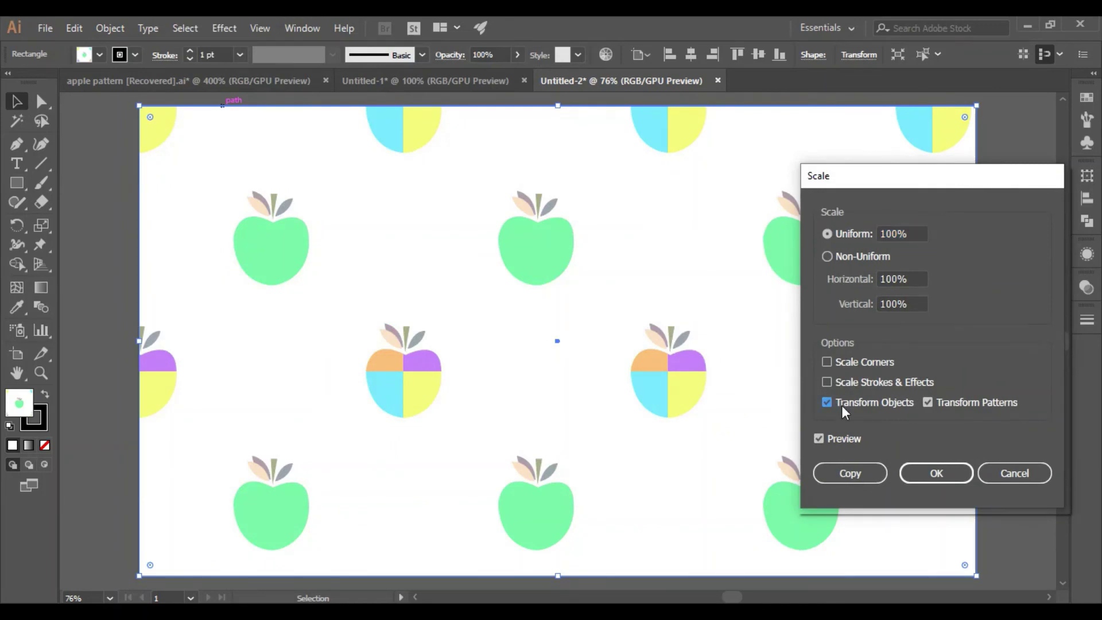
Try shrinking the apple pattern gradually to a uniform scale of 37% with the preview on.
{"action": "left_click", "coordinate": [887, 234]}
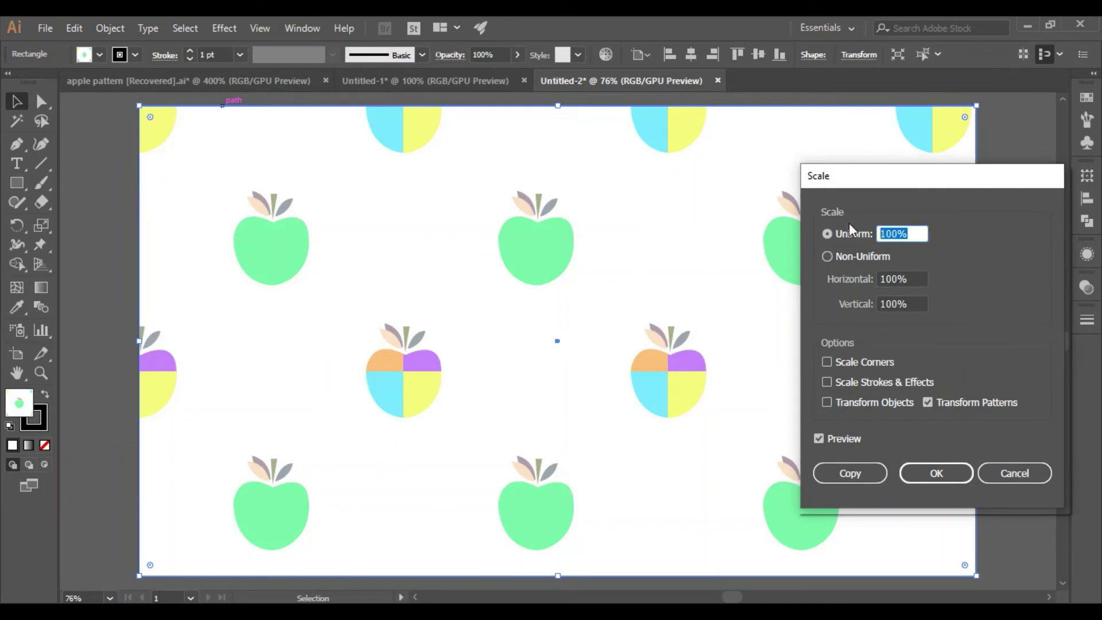
{"action": "key", "text": "Down"}
{"action": "key", "text": "Down"}
{"action": "key", "text": "Down"}
{"action": "key", "text": "Down"}
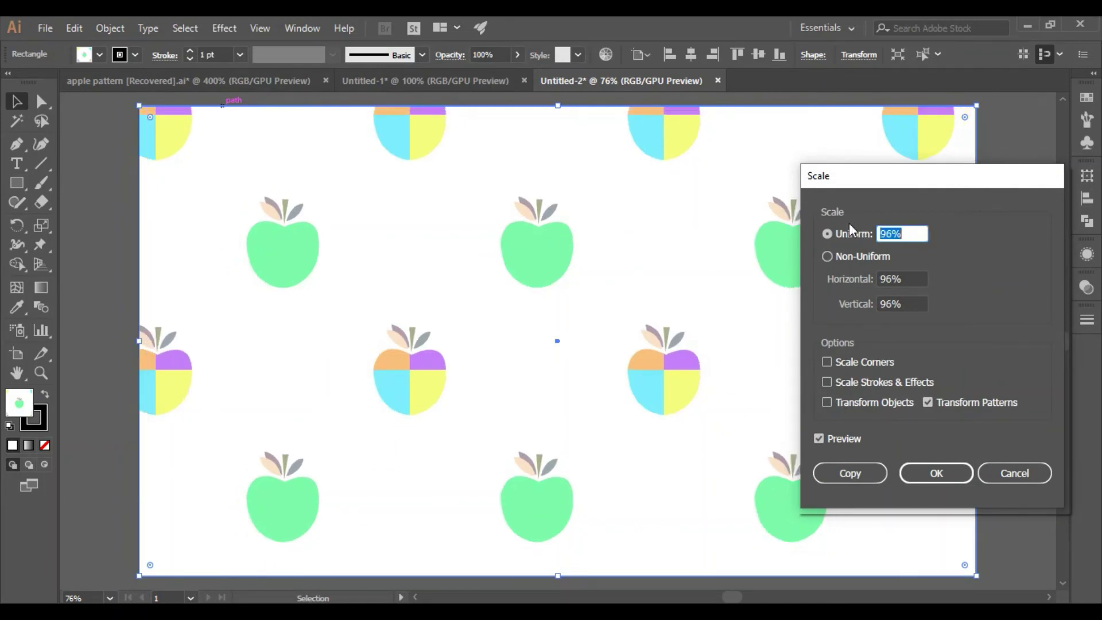
{"action": "key", "text": "Down"}
{"action": "key", "text": "Down"}
{"action": "key", "text": "Down"}
{"action": "key", "text": "Down"}
{"action": "key", "text": "Down"}
{"action": "key", "text": "Down"}
{"action": "key", "text": "Down"}
{"action": "key", "text": "Down"}
{"action": "key", "text": "Down"}
{"action": "key", "text": "Down"}
{"action": "key", "text": "Down"}
{"action": "key", "text": "Down"}
{"action": "key", "text": "Down"}
{"action": "key", "text": "Down"}
{"action": "key", "text": "Down"}
{"action": "key", "text": "Down"}
{"action": "key", "text": "Down"}
{"action": "key", "text": "Down"}
{"action": "key", "text": "Down"}
{"action": "key", "text": "Down"}
{"action": "key", "text": "Down"}
{"action": "key", "text": "Down"}
{"action": "key", "text": "Down"}
{"action": "key", "text": "Down"}
{"action": "key", "text": "Down"}
{"action": "key", "text": "Down"}
{"action": "key", "text": "Down"}
{"action": "key", "text": "Down"}
{"action": "key", "text": "Down"}
{"action": "key", "text": "Down"}
{"action": "key", "text": "Down"}
{"action": "key", "text": "Down"}
{"action": "key", "text": "Down"}
{"action": "key", "text": "Down"}
{"action": "key", "text": "Down"}
{"action": "key", "text": "Down"}
{"action": "key", "text": "Down"}
{"action": "key", "text": "Down"}
{"action": "key", "text": "Down"}
{"action": "key", "text": "Down"}
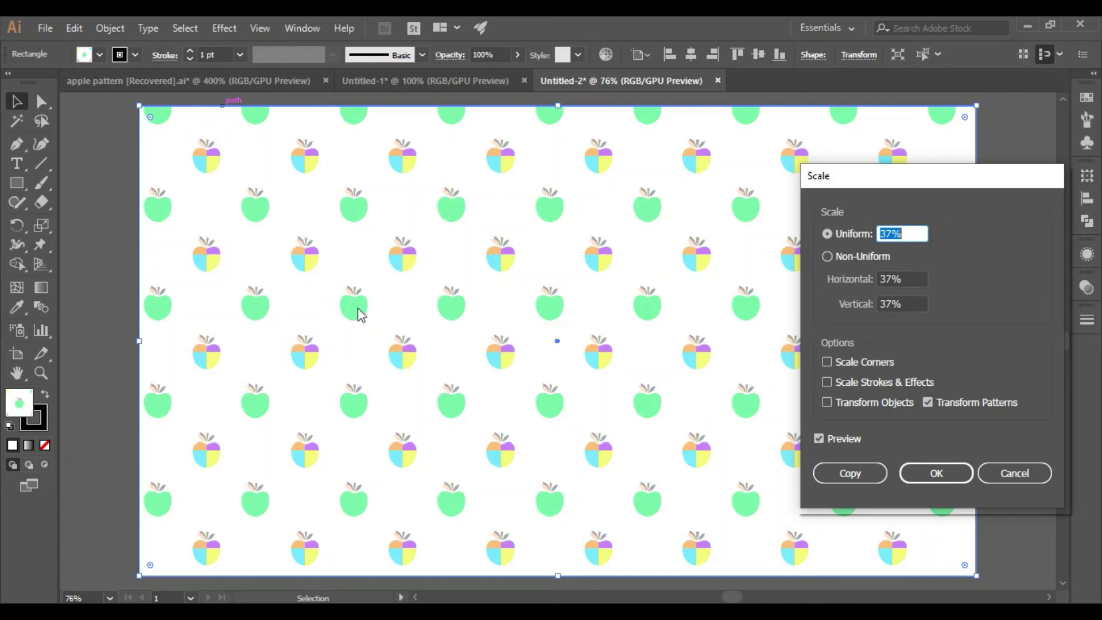
Raise the pattern's uniform scale to 99% and apply it to the rectangle's fill.
{"action": "left_click", "coordinate": [832, 438]}
{"action": "left_click", "coordinate": [847, 232]}
{"action": "key", "text": "Up"}
{"action": "key", "text": "Up"}
{"action": "key", "text": "Up"}
{"action": "key", "text": "Up"}
{"action": "key", "text": "Up"}
{"action": "key", "text": "Up"}
{"action": "key", "text": "Up"}
{"action": "key", "text": "Up"}
{"action": "key", "text": "Up"}
{"action": "key", "text": "Up"}
{"action": "key", "text": "Up"}
{"action": "key", "text": "Up"}
{"action": "key", "text": "Up"}
{"action": "key", "text": "Up"}
{"action": "key", "text": "Up"}
{"action": "key", "text": "Up"}
{"action": "key", "text": "Up"}
{"action": "key", "text": "Up"}
{"action": "key", "text": "Up"}
{"action": "key", "text": "Up"}
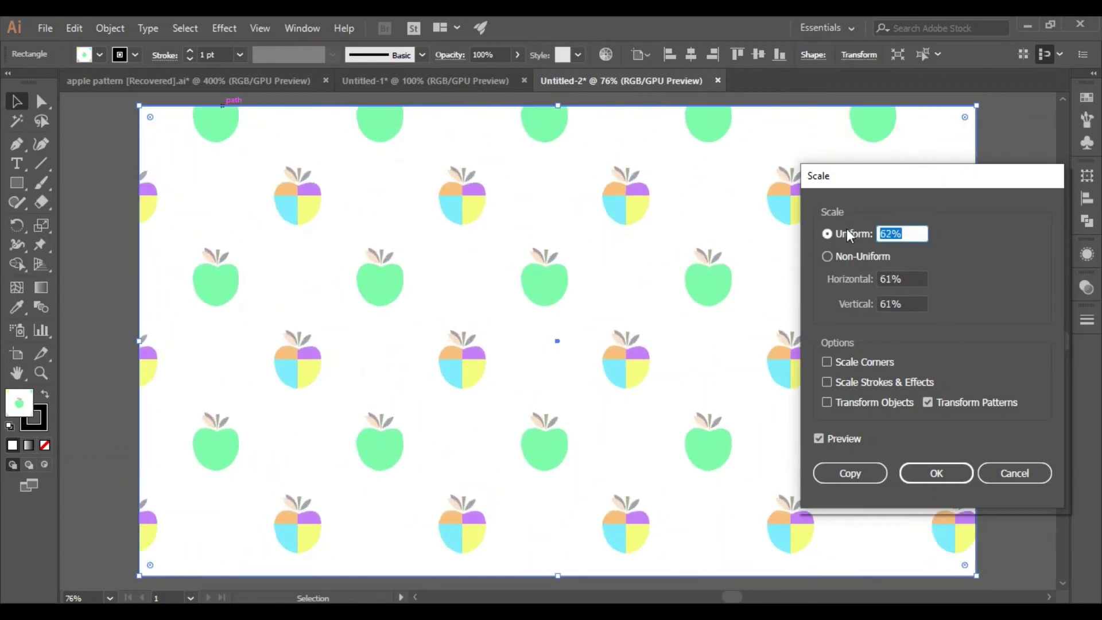
{"action": "key", "text": "Up"}
{"action": "key", "text": "Up"}
{"action": "key", "text": "Up"}
{"action": "key", "text": "Up"}
{"action": "key", "text": "Up"}
{"action": "key", "text": "Up"}
{"action": "key", "text": "Up"}
{"action": "key", "text": "Up"}
{"action": "key", "text": "Up"}
{"action": "key", "text": "Up"}
{"action": "key", "text": "Up"}
{"action": "key", "text": "Up"}
{"action": "key", "text": "Up"}
{"action": "key", "text": "Up"}
{"action": "key", "text": "Up"}
{"action": "key", "text": "Up"}
{"action": "key", "text": "Up"}
{"action": "key", "text": "Up"}
{"action": "key", "text": "Up"}
{"action": "key", "text": "Up"}
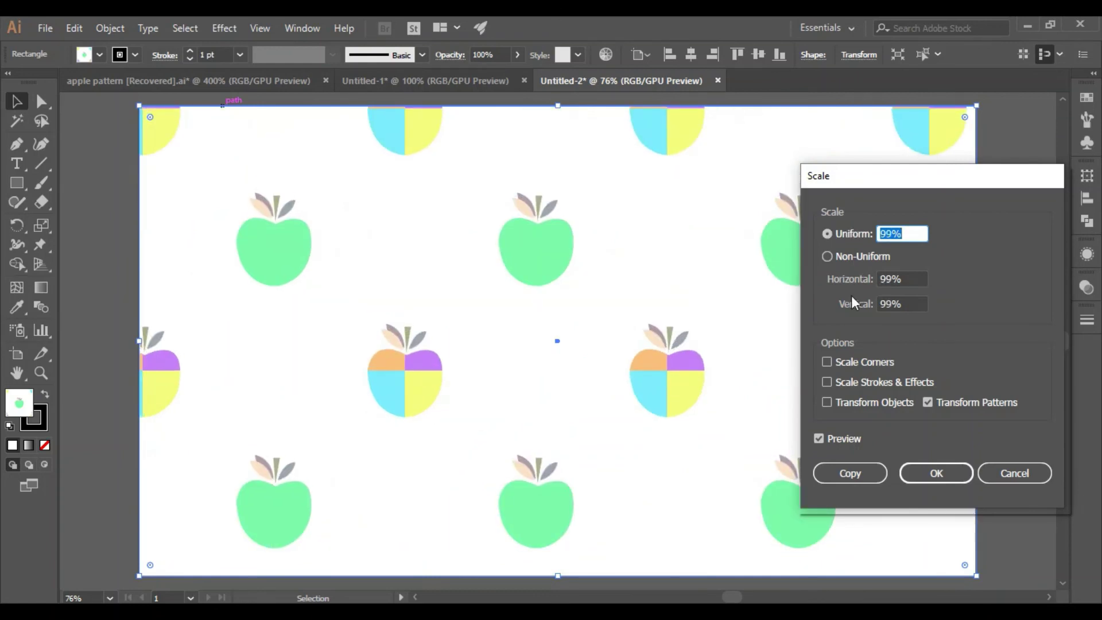
{"action": "left_click", "coordinate": [937, 473]}
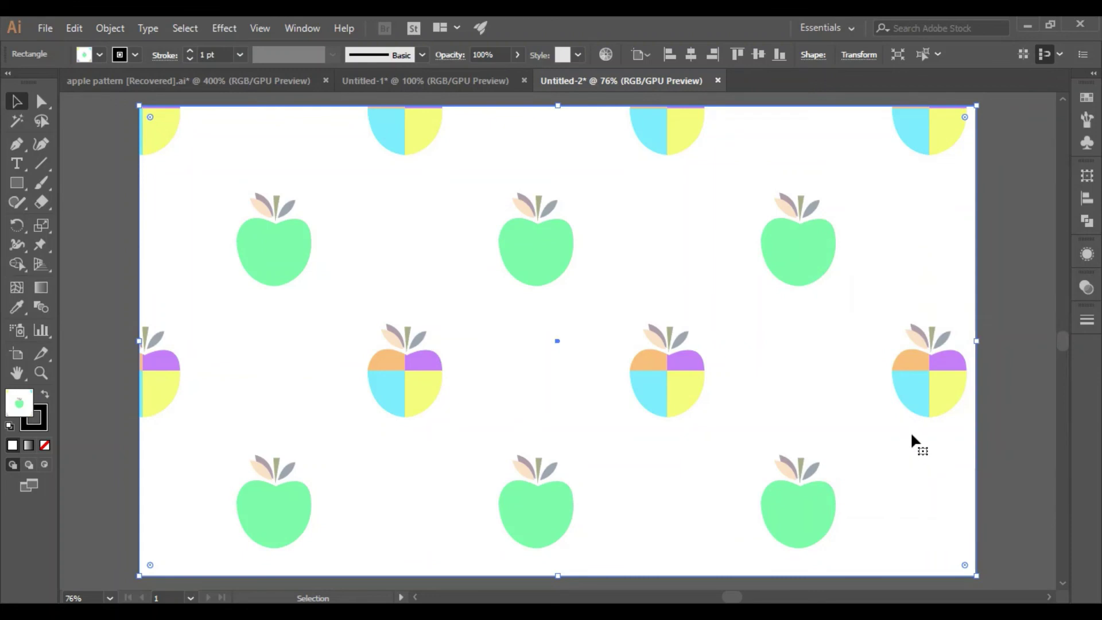